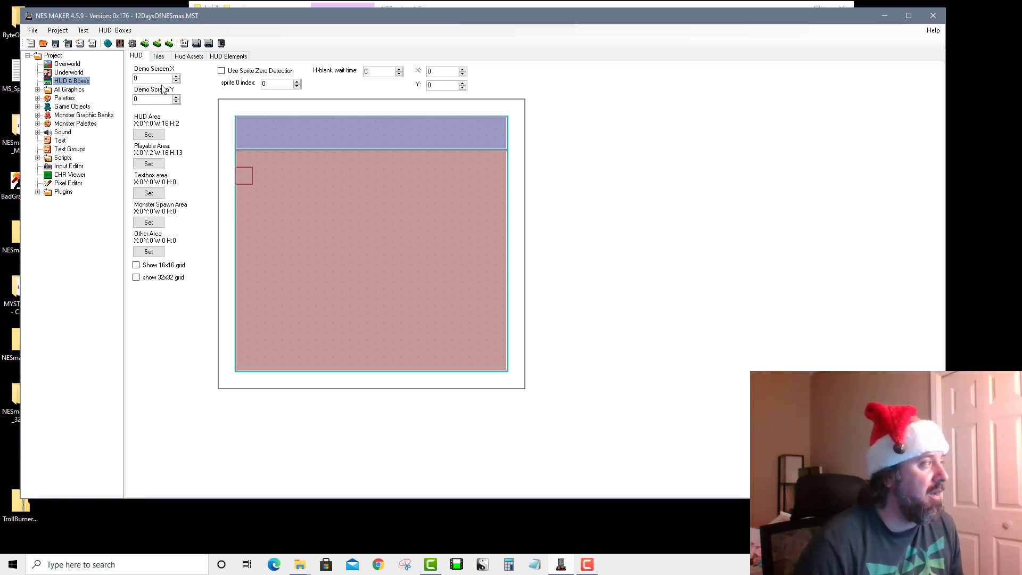
- Set the HUD preview's demo screen to X 4 and Y 5
click(177, 77)
click(176, 77)
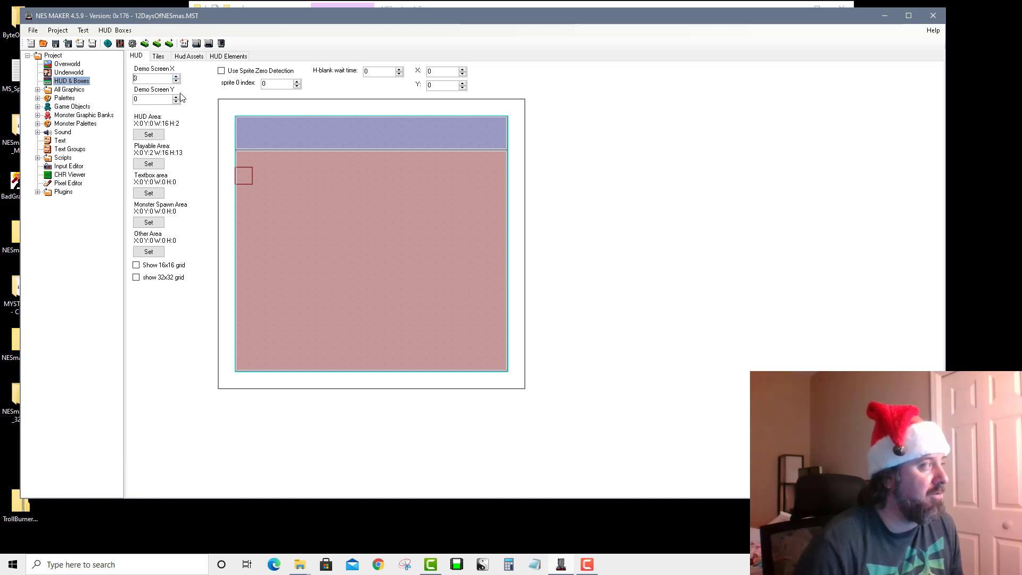
click(177, 97)
click(177, 97)
click(176, 98)
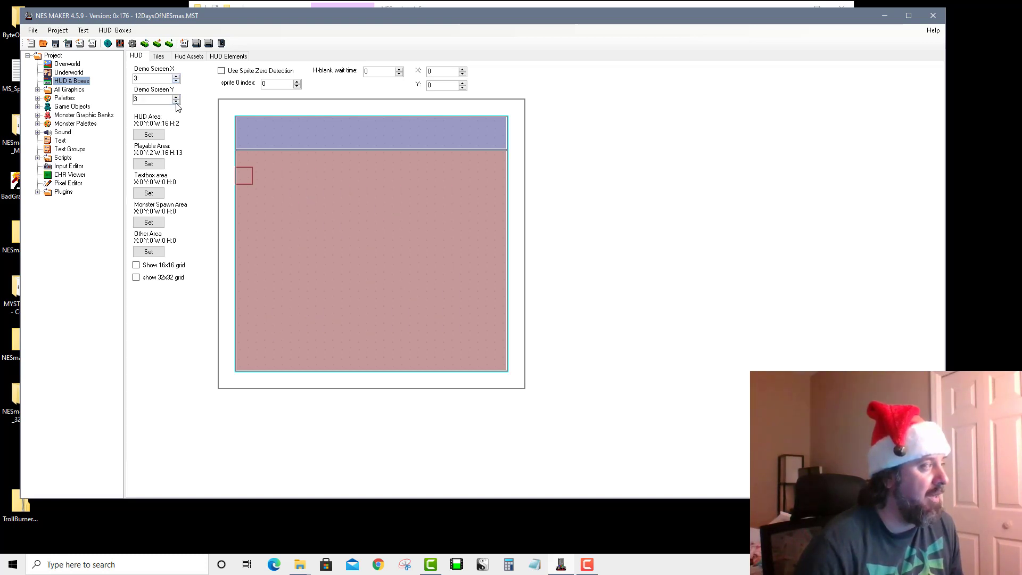
click(176, 97)
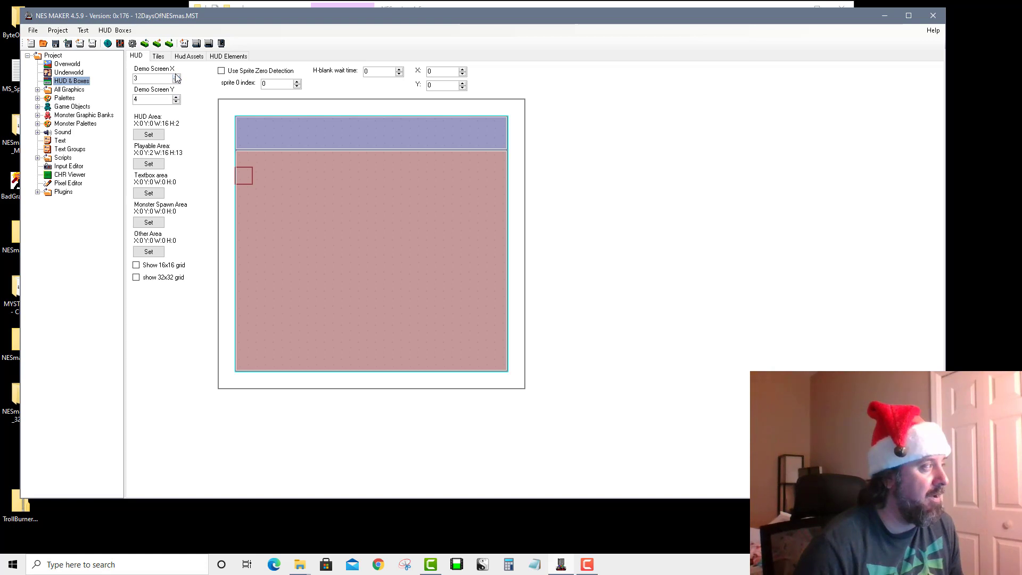
click(176, 76)
click(176, 76)
click(176, 97)
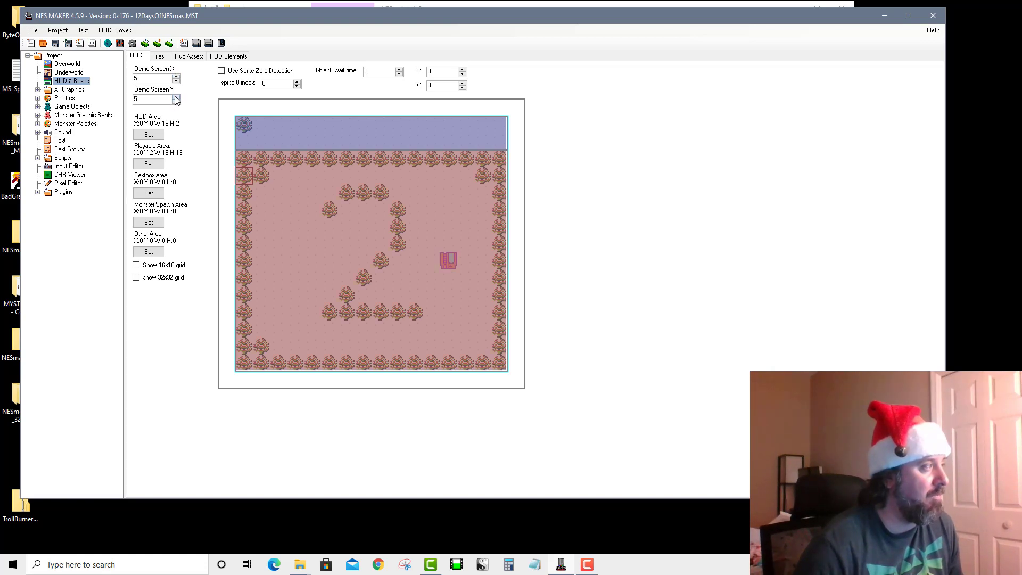
click(177, 81)
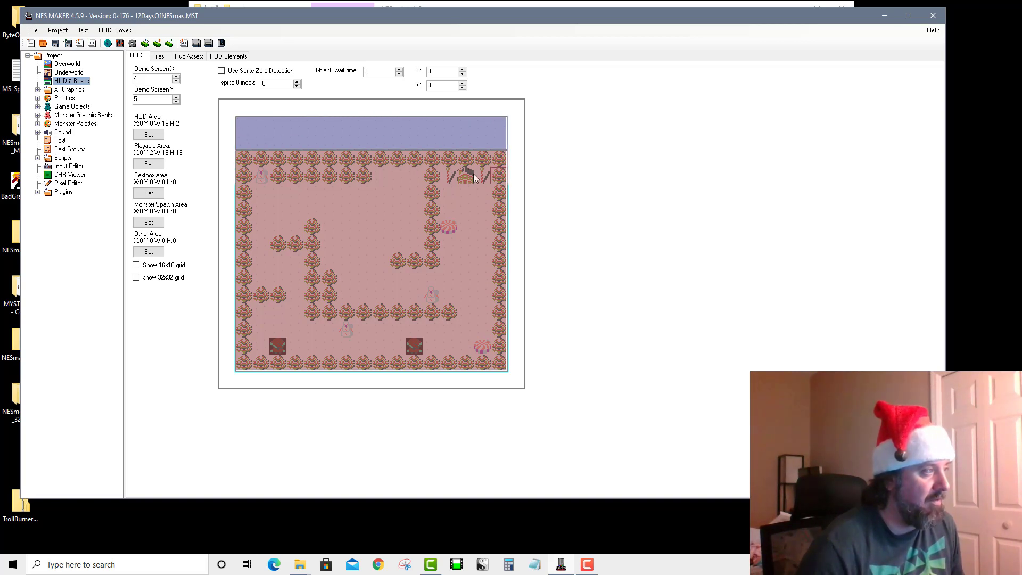
- Extend the HUD area to X:0 Y:0 W:16 H:4 and set the playable area below it to X:0 Y:4 W:16 H:11
click(150, 136)
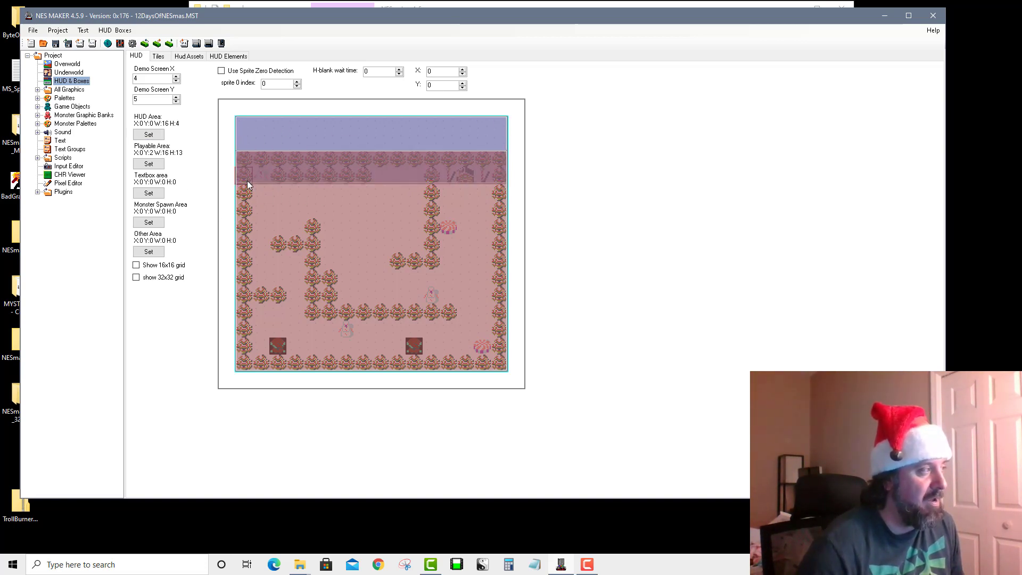
drag(245, 186, 500, 366)
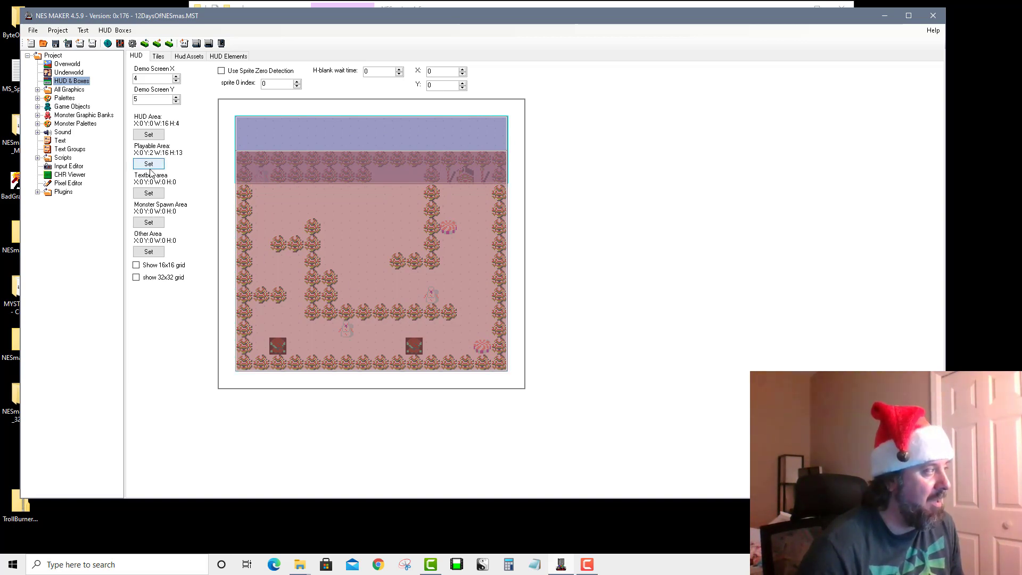
click(150, 167)
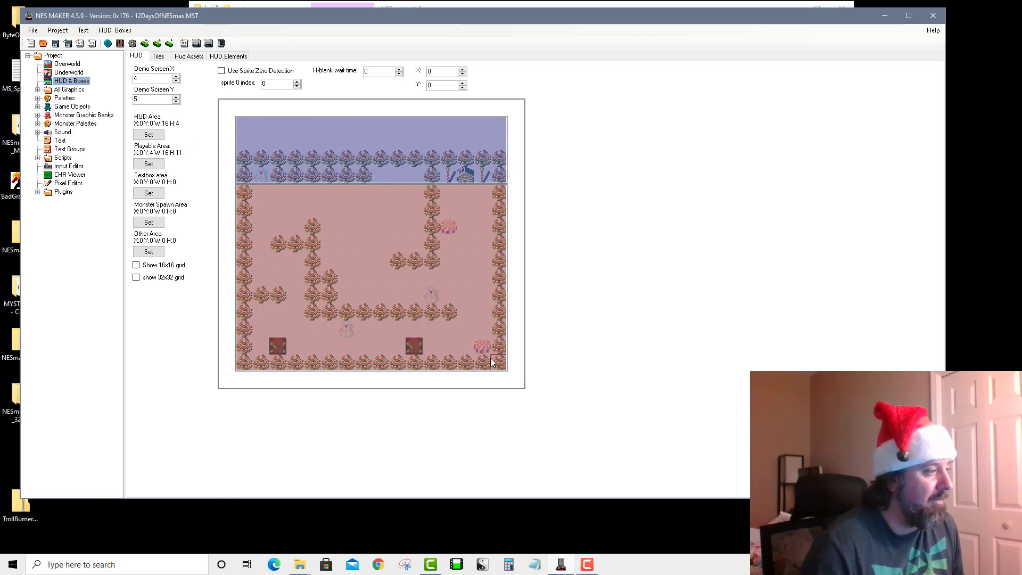
- Resize the HUD area to X:0 Y:0 W:16 H:2 and the playable area to X:0 Y:2 W:16 H:13
click(149, 164)
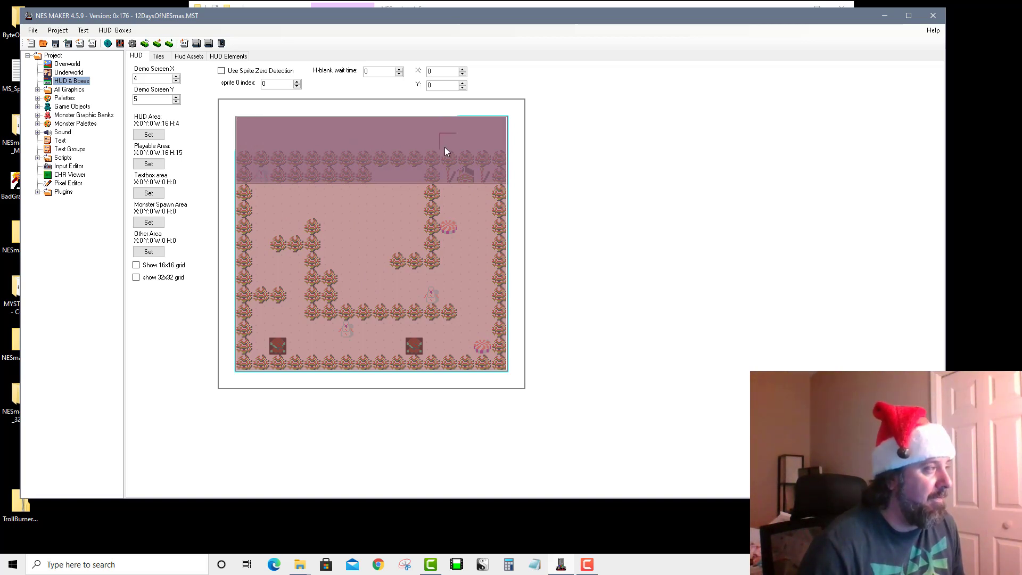
click(149, 134)
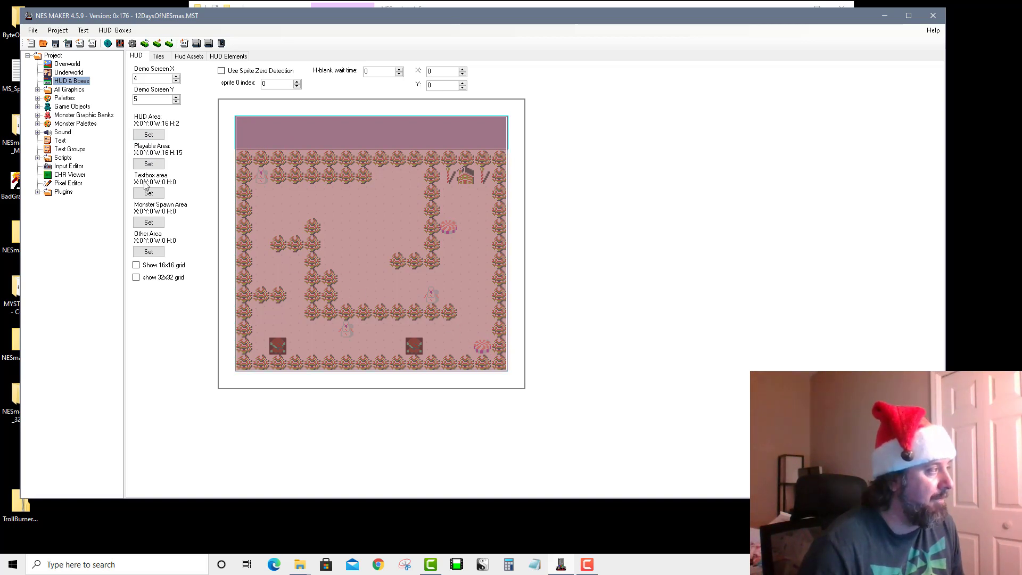
click(150, 165)
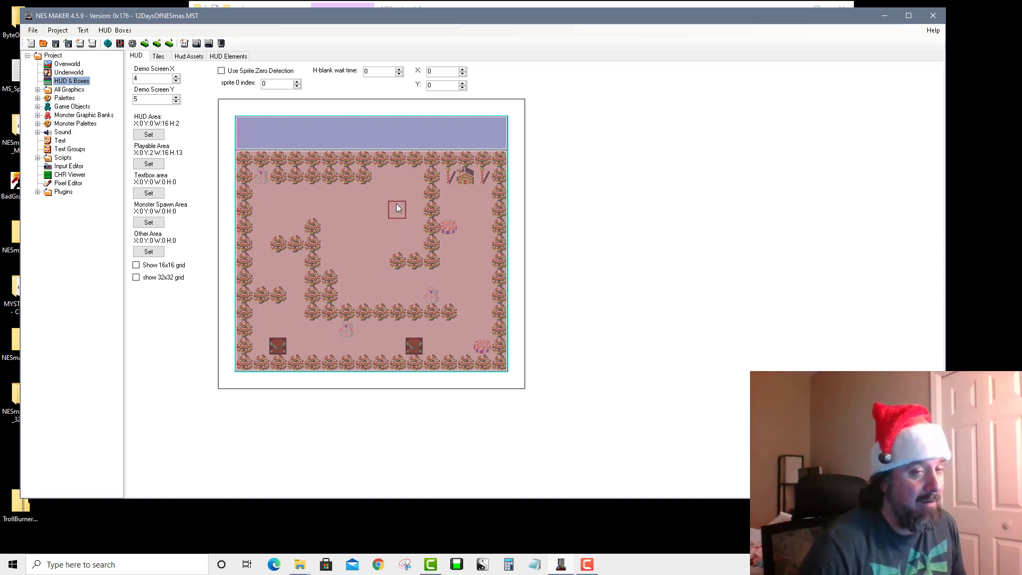
- Check the HUD tile assignments and open the project's Hud.bmp in the Pixel Editor
click(164, 56)
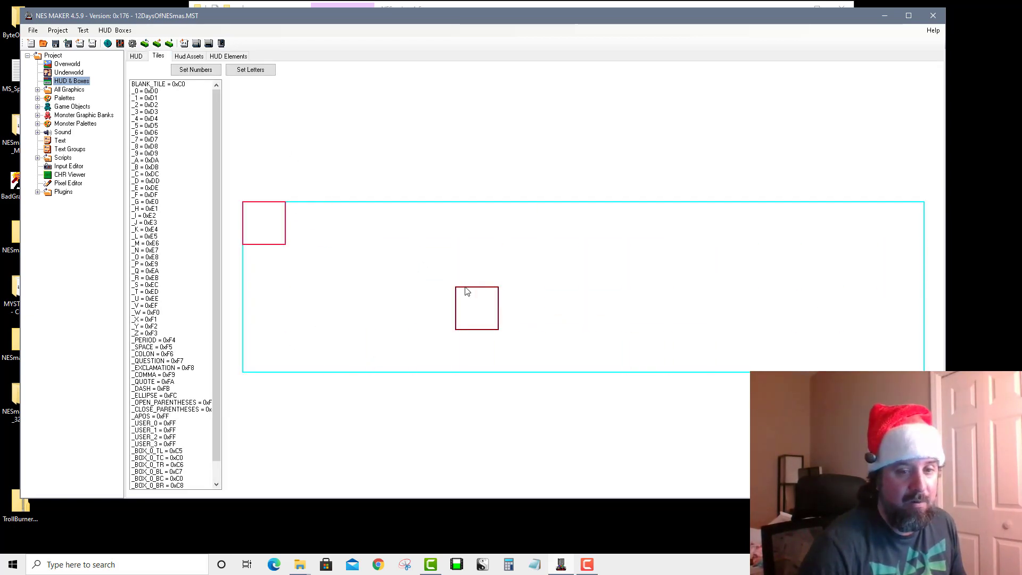
click(68, 183)
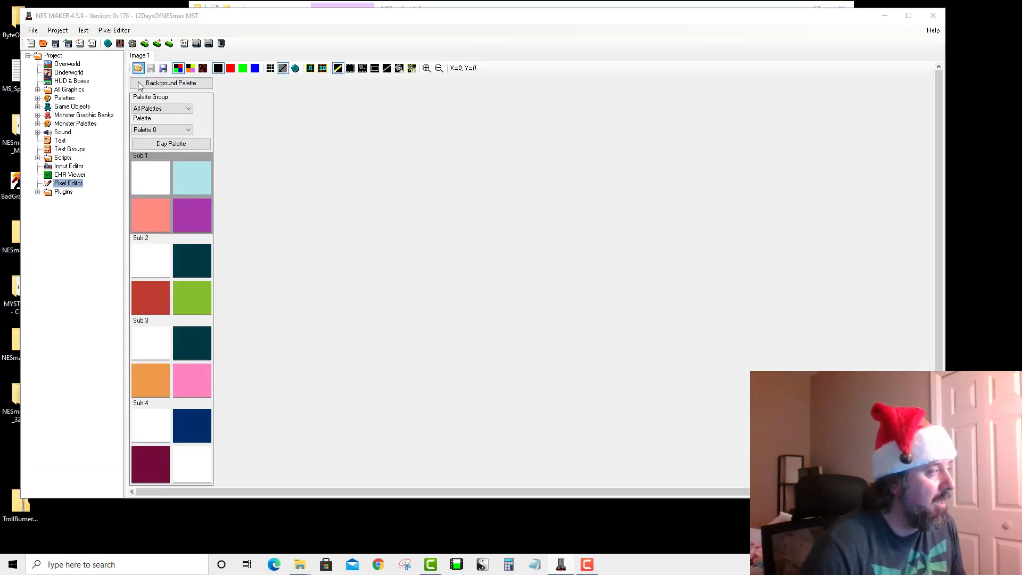
click(138, 68)
scroll(479, 266, down, 10)
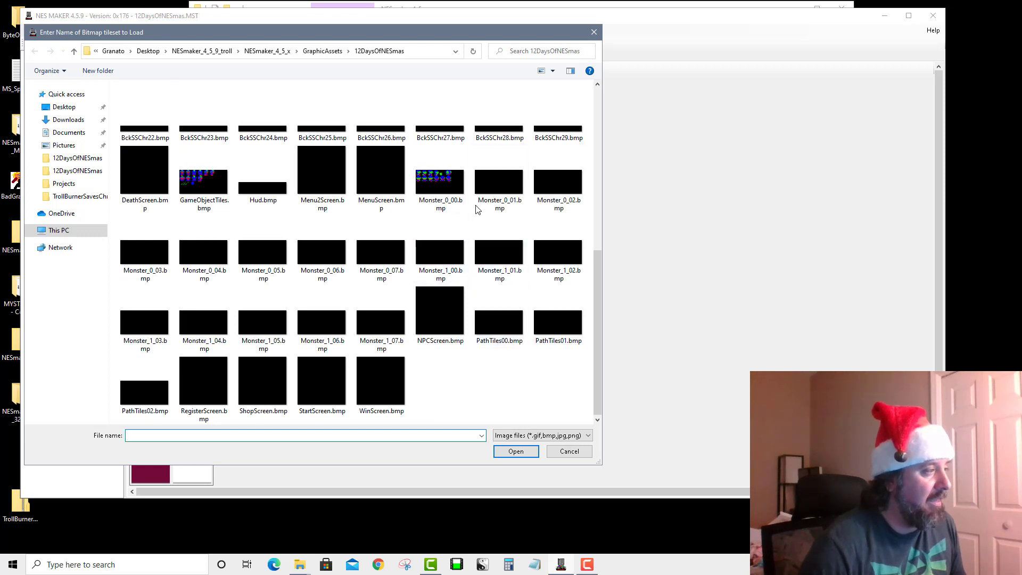
click(263, 176)
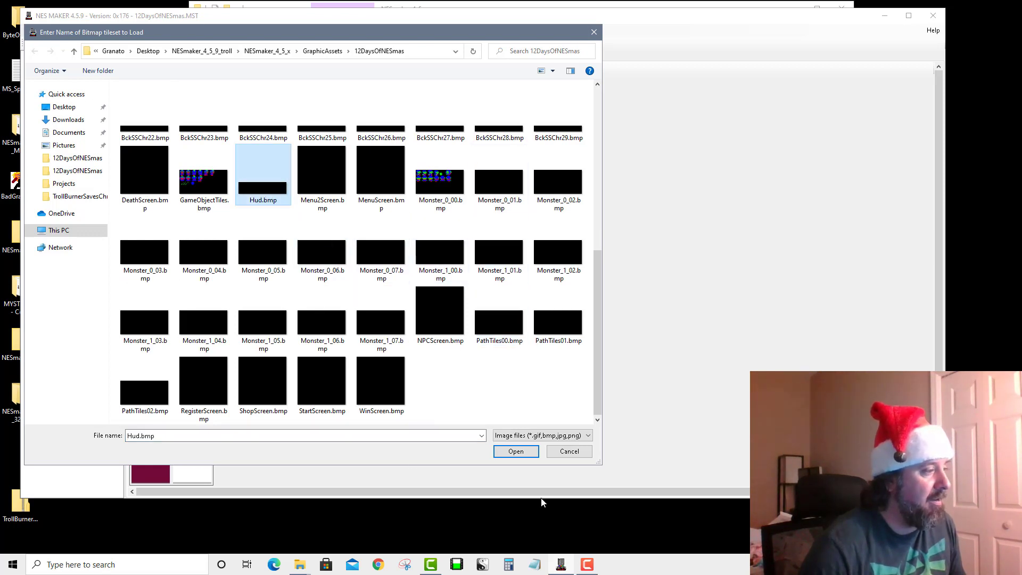
click(520, 452)
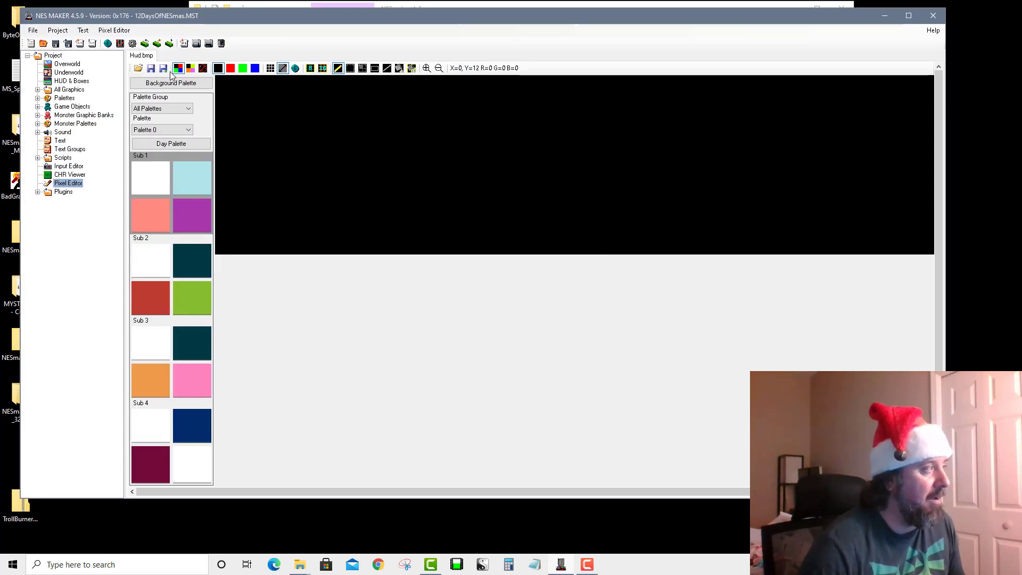
- Add another image tab in the Pixel Editor and browse for its bitmap in TutorialAssets under 4_5_x_BetaTutorialAssets, Graphics, CommunityGraphicAssets
click(114, 29)
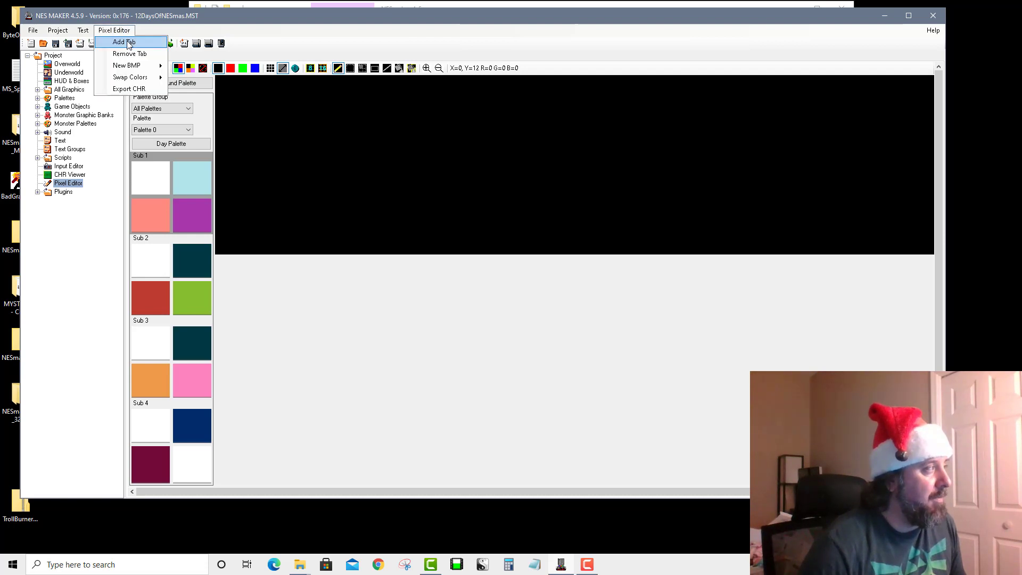
click(128, 43)
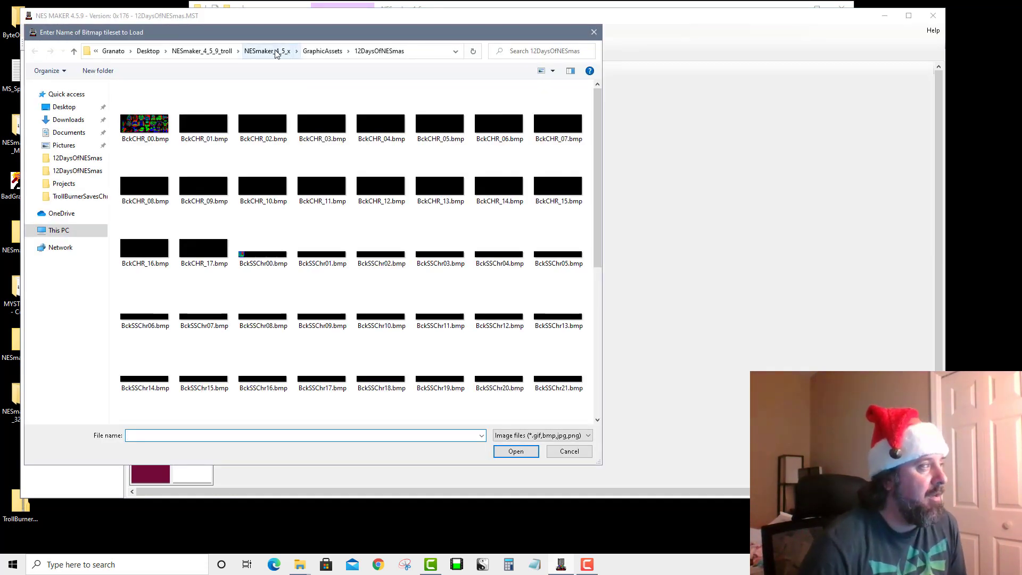
click(276, 52)
double_click(142, 311)
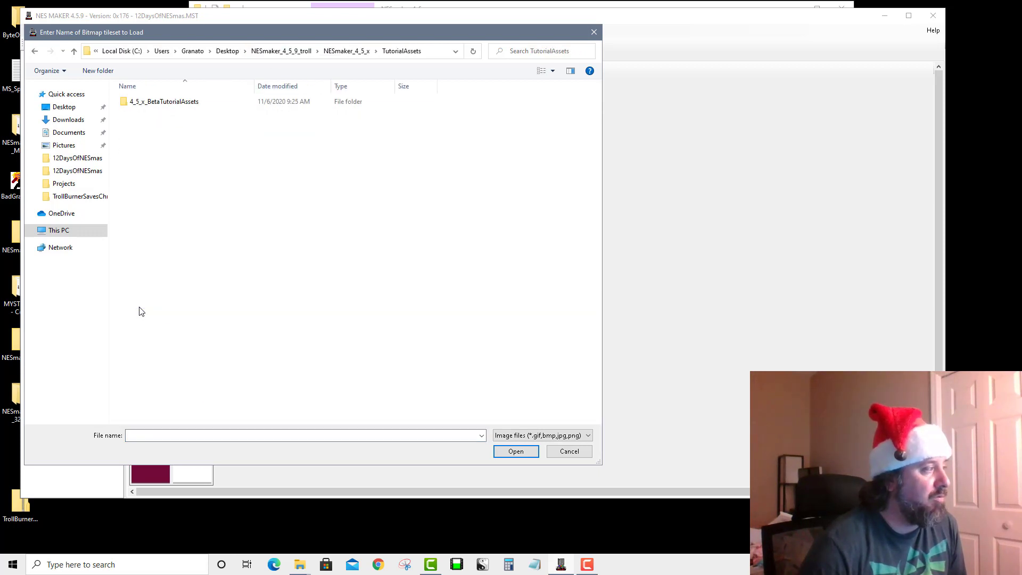
double_click(171, 105)
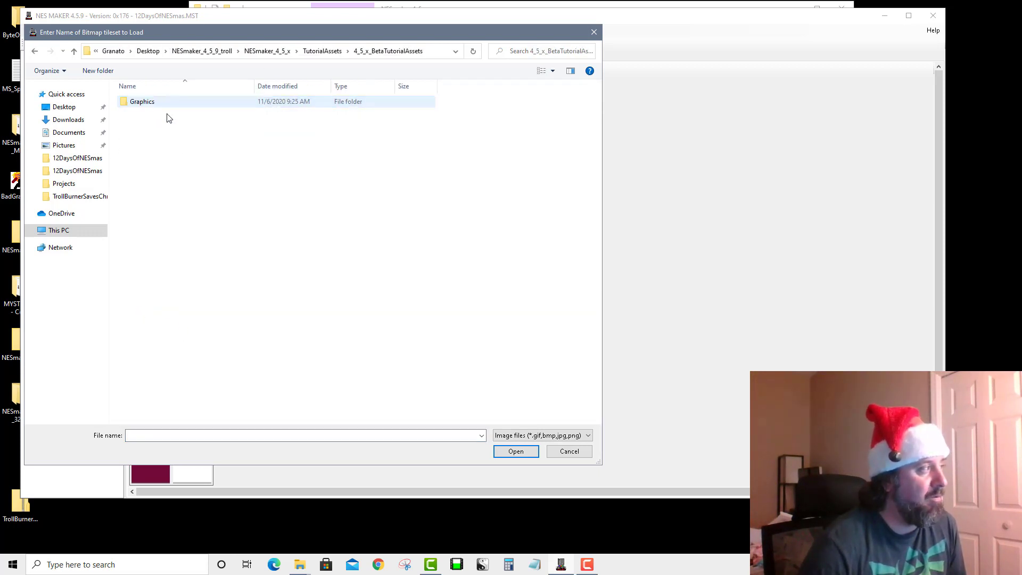
double_click(149, 104)
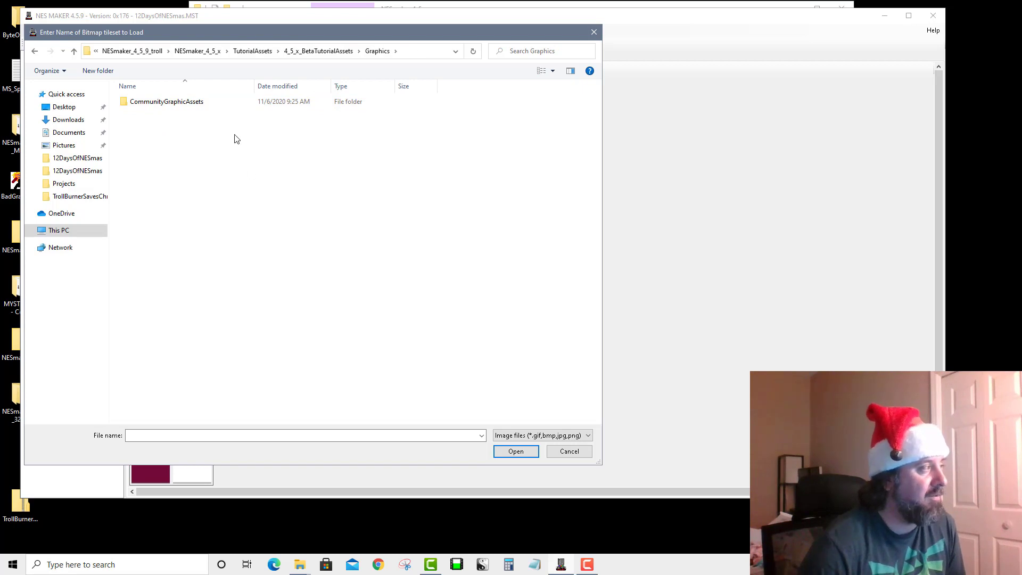
double_click(182, 104)
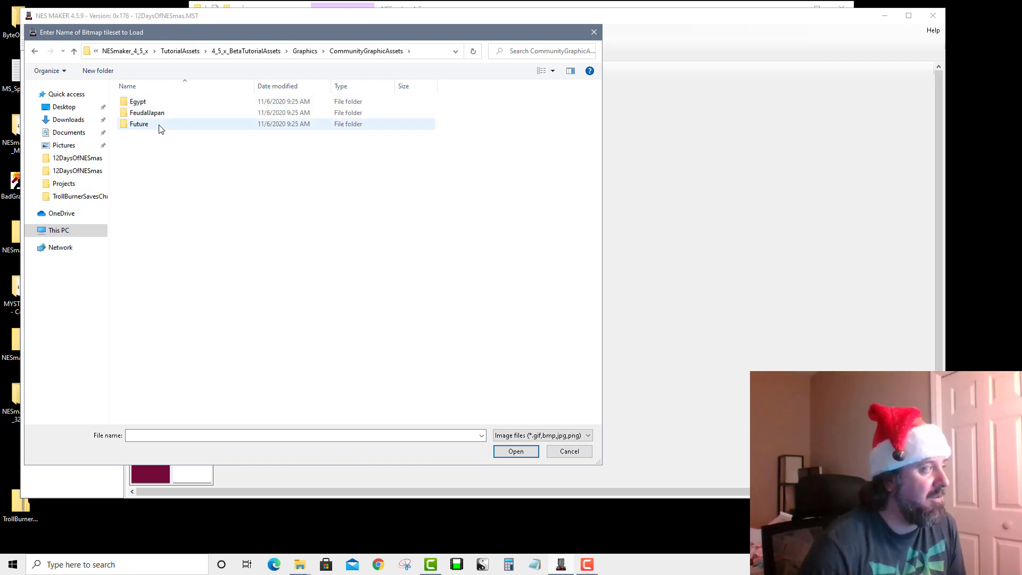
- Look through the Egypt, FeudalJapan and Future asset folders for HUD graphics
double_click(175, 100)
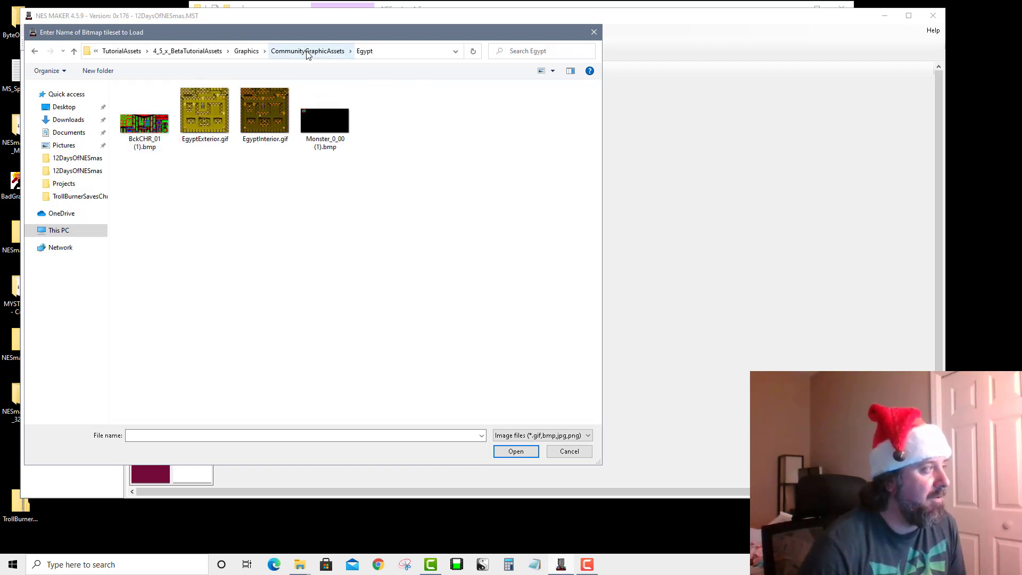
click(307, 51)
click(178, 116)
double_click(179, 116)
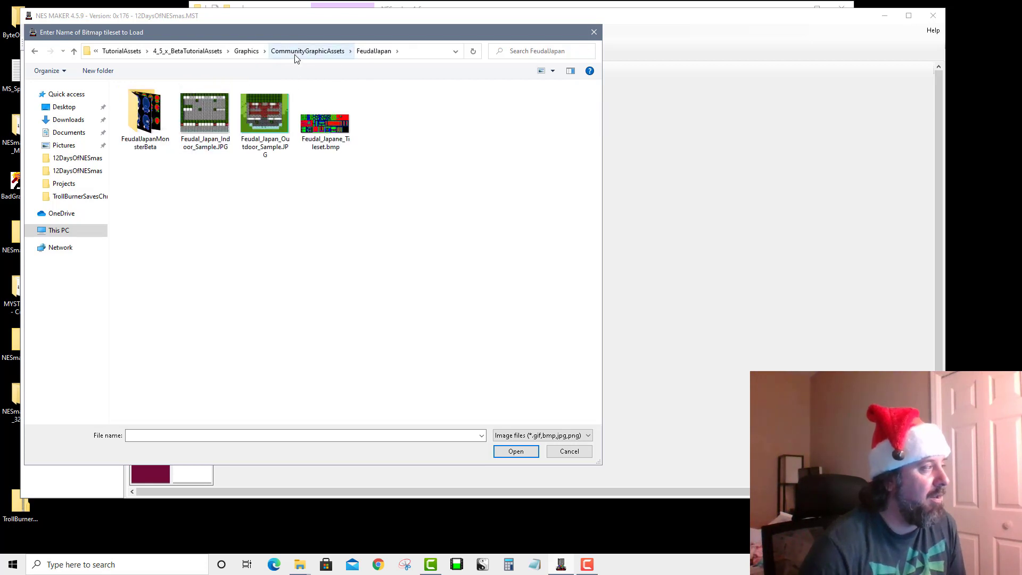
double_click(145, 113)
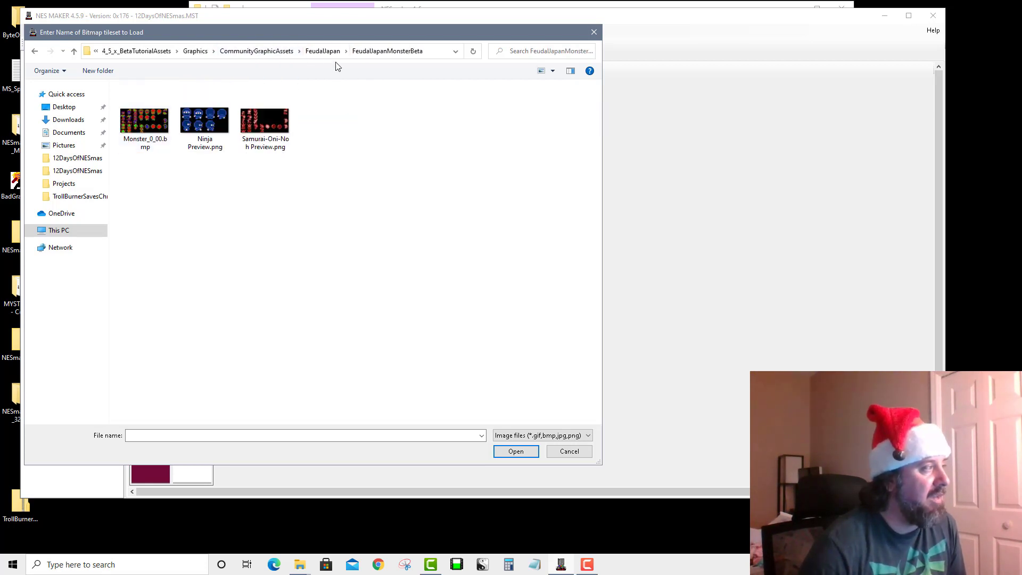
click(324, 52)
click(312, 51)
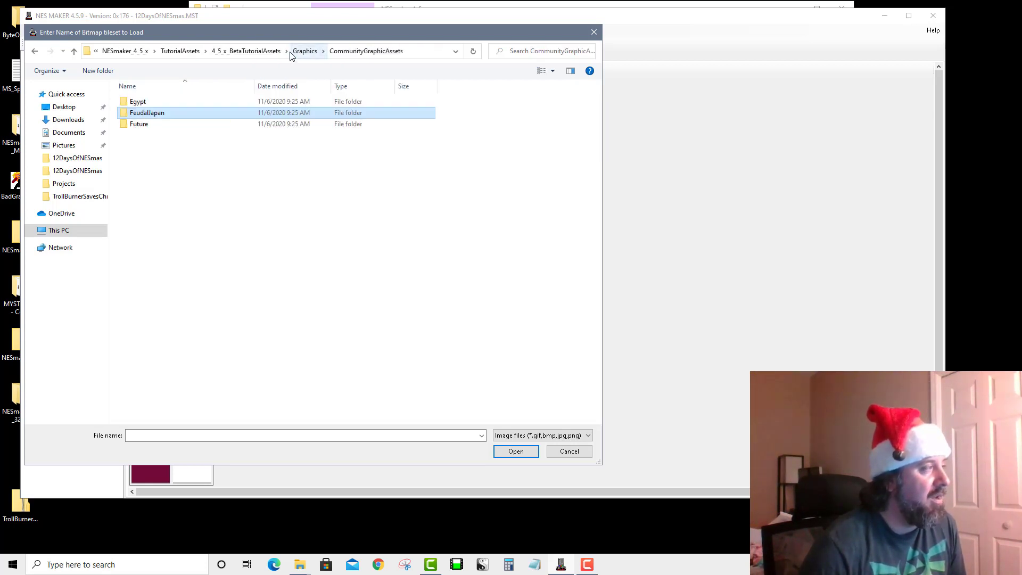
double_click(175, 123)
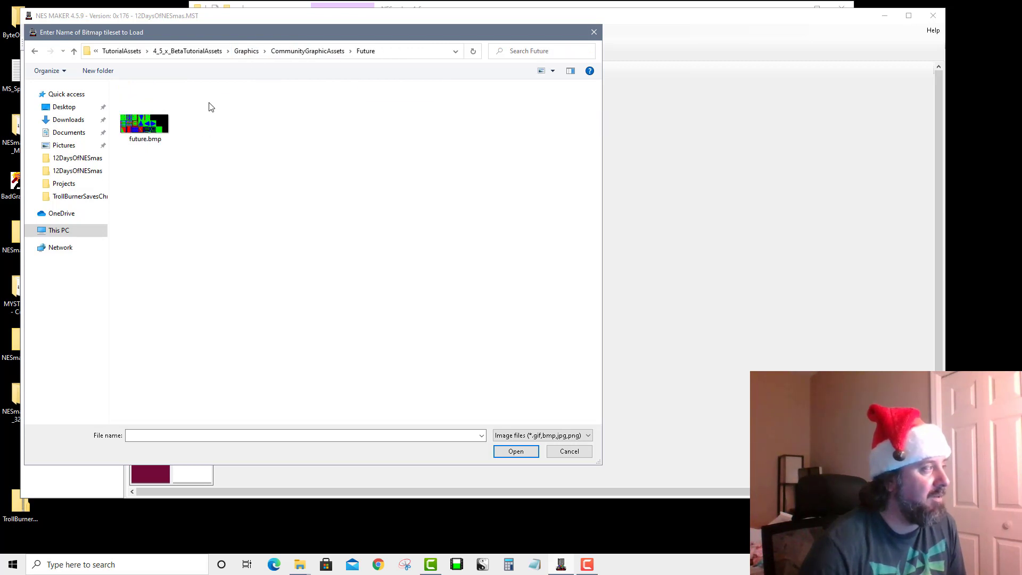
click(290, 52)
click(305, 51)
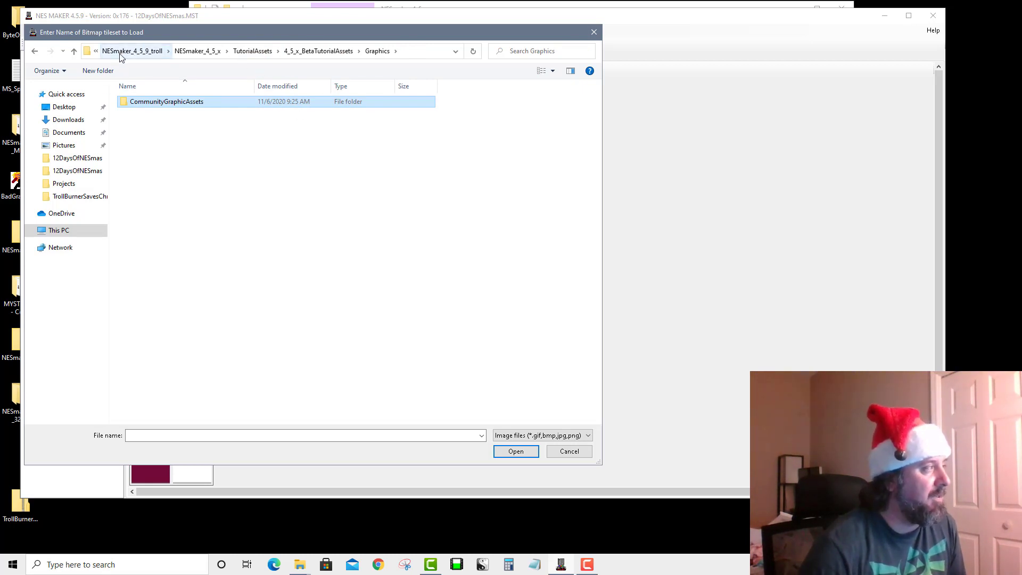
- Load HUD_Graphics.bmp into the new tab from the desktop NESmaker_4_5_9 install's TutorialAssets, 4_5_x_BetaTutorialAssets, Graphics, TutorialGraphics folder
click(74, 107)
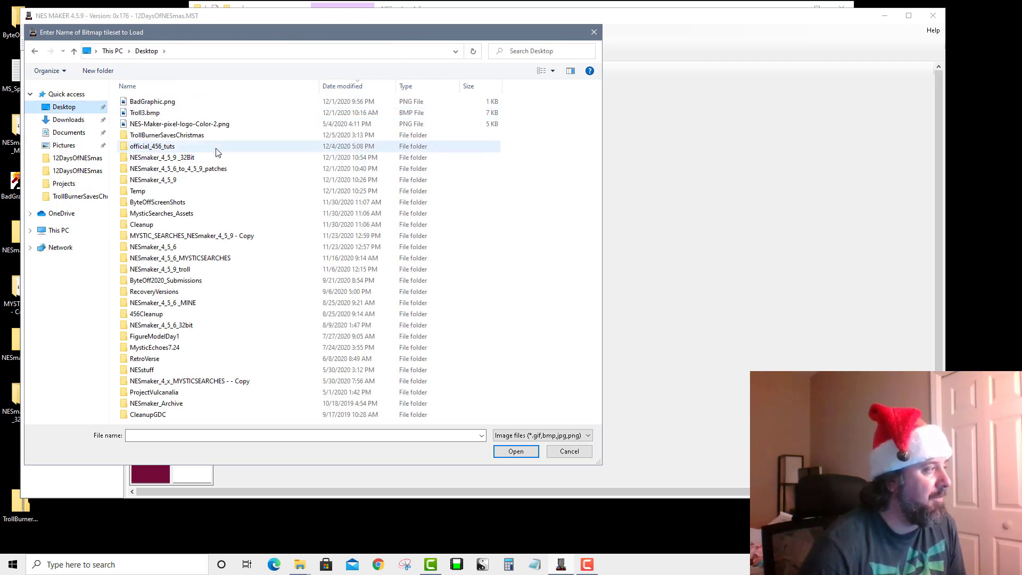
double_click(160, 180)
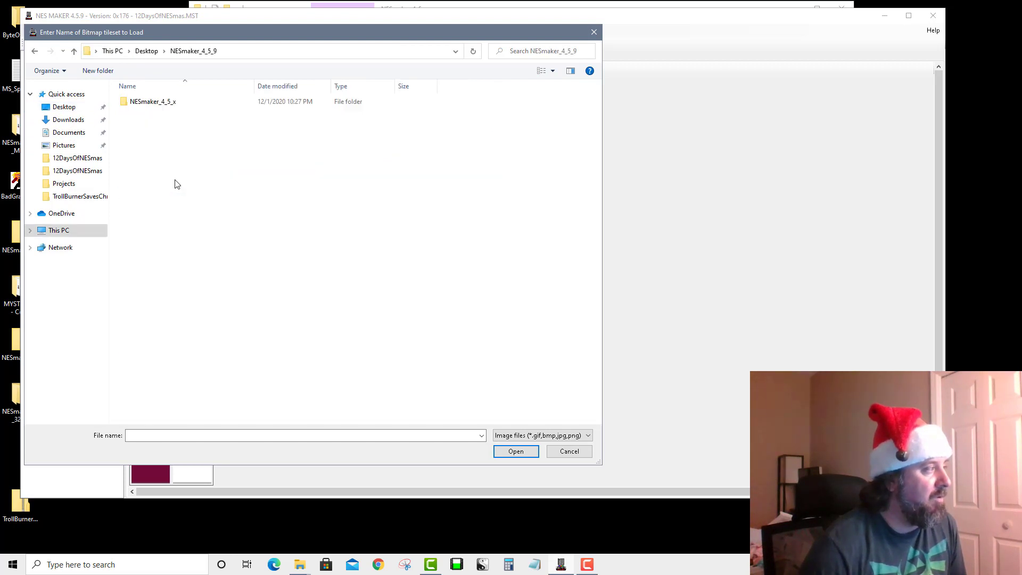
double_click(187, 103)
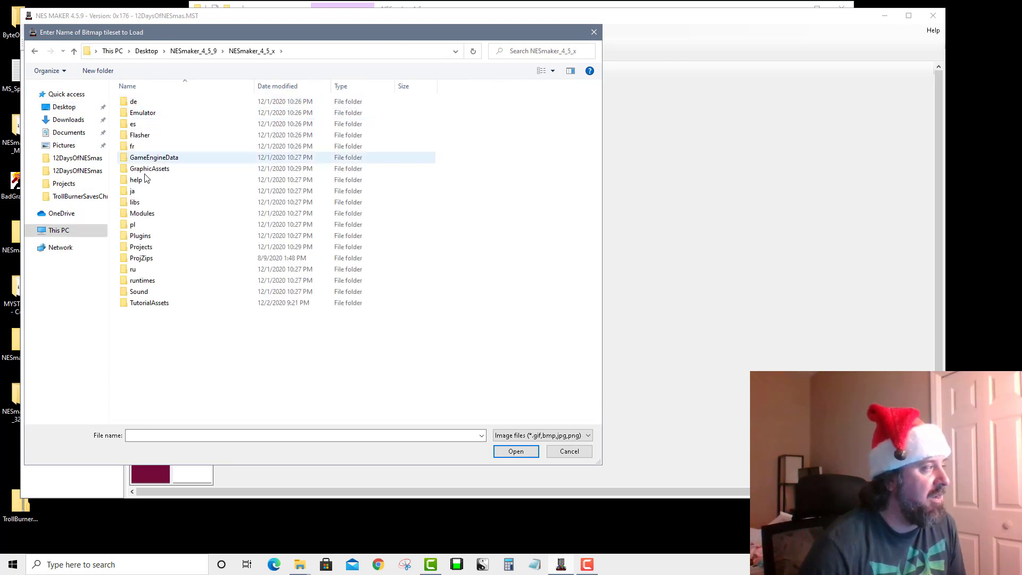
click(169, 303)
double_click(170, 303)
double_click(154, 103)
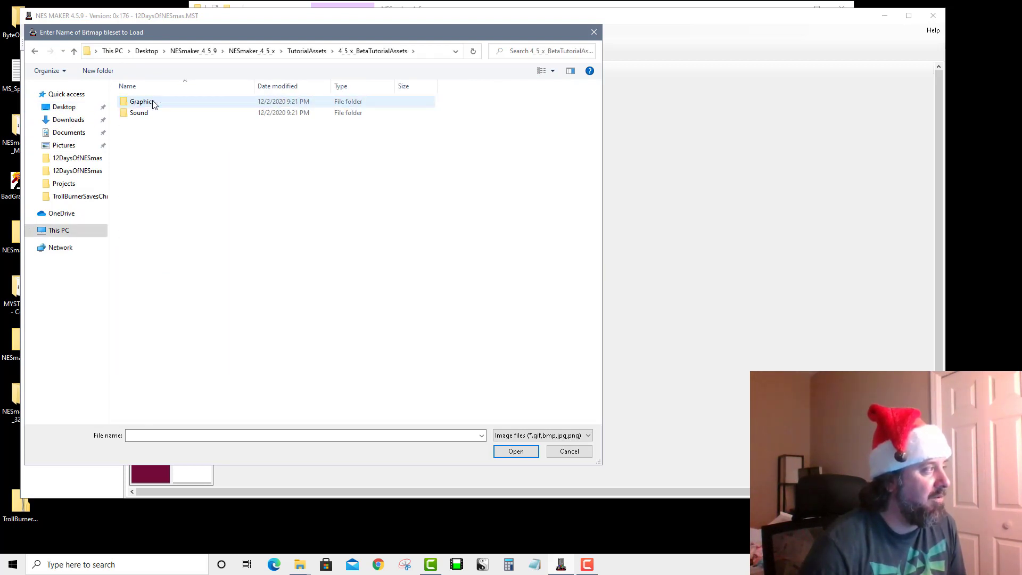
double_click(147, 102)
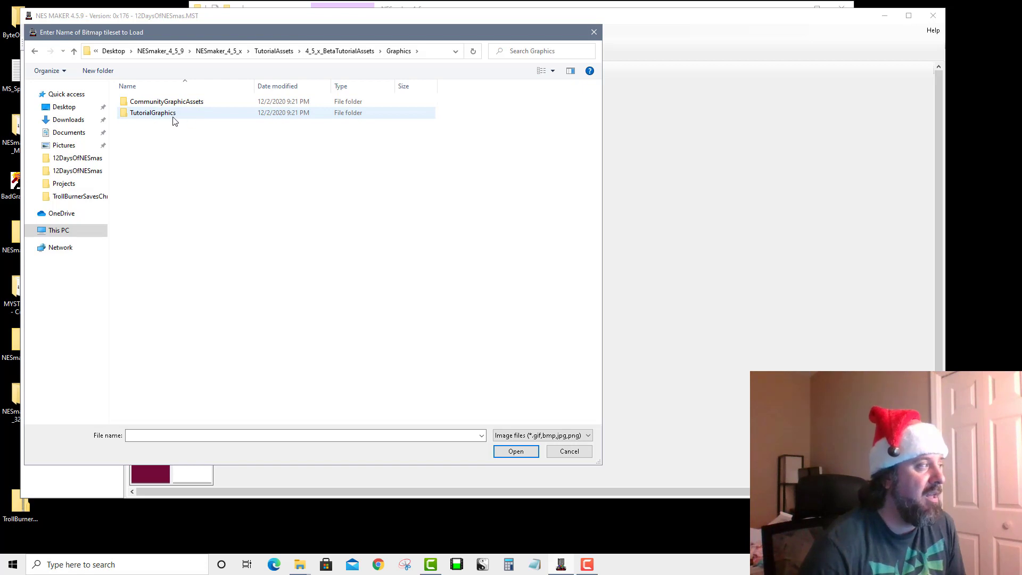
click(157, 118)
double_click(158, 119)
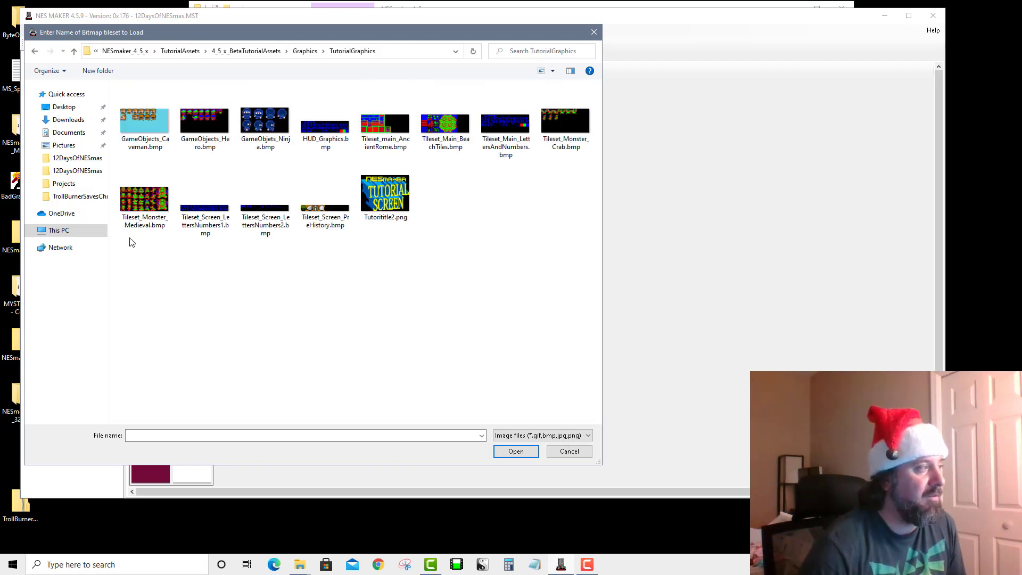
click(328, 128)
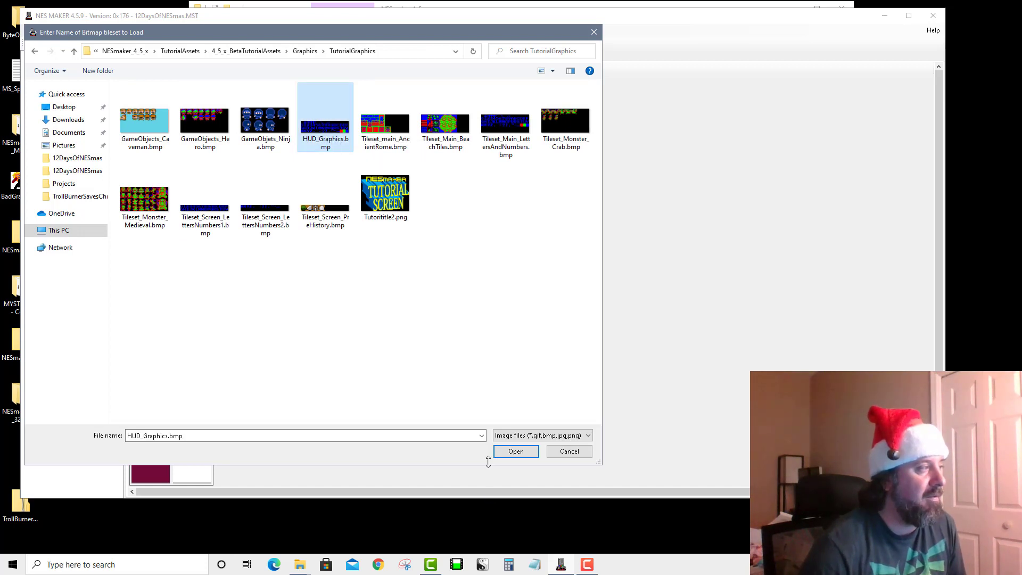
click(505, 452)
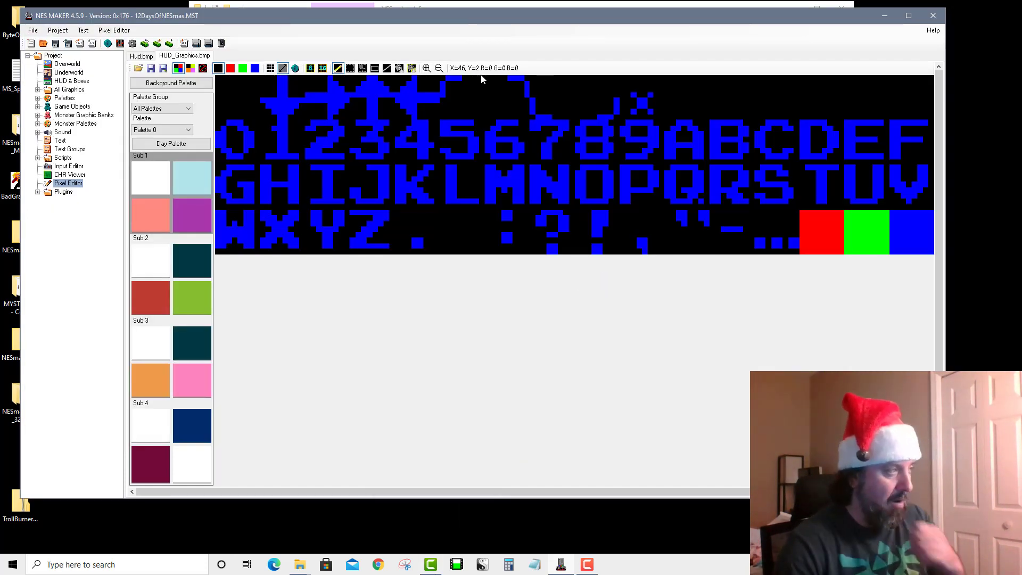
- Select all the HUD_Graphics.bmp tiles for copying and transfer them to the project's Hud.bmp
click(363, 68)
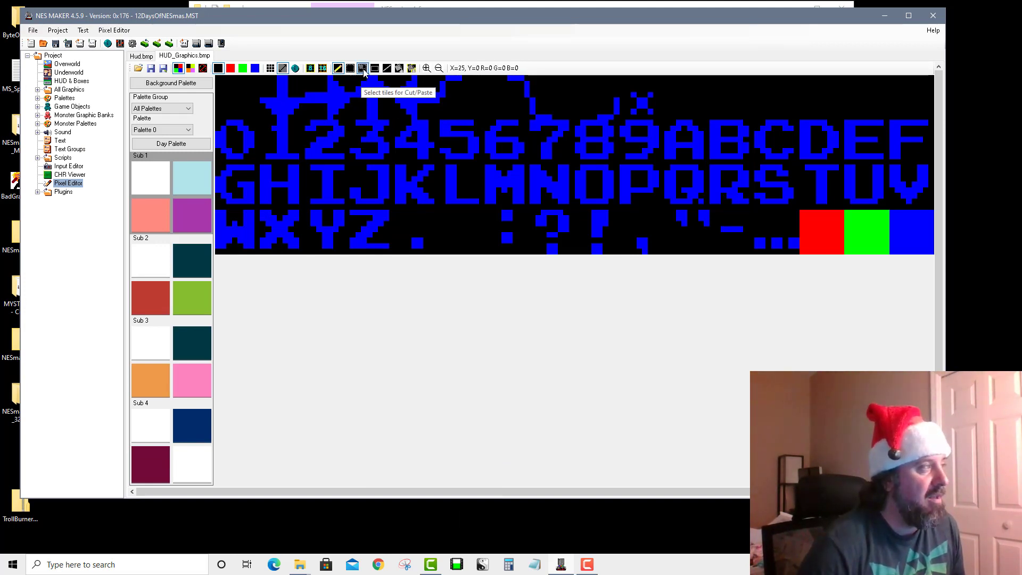
drag(235, 82, 892, 227)
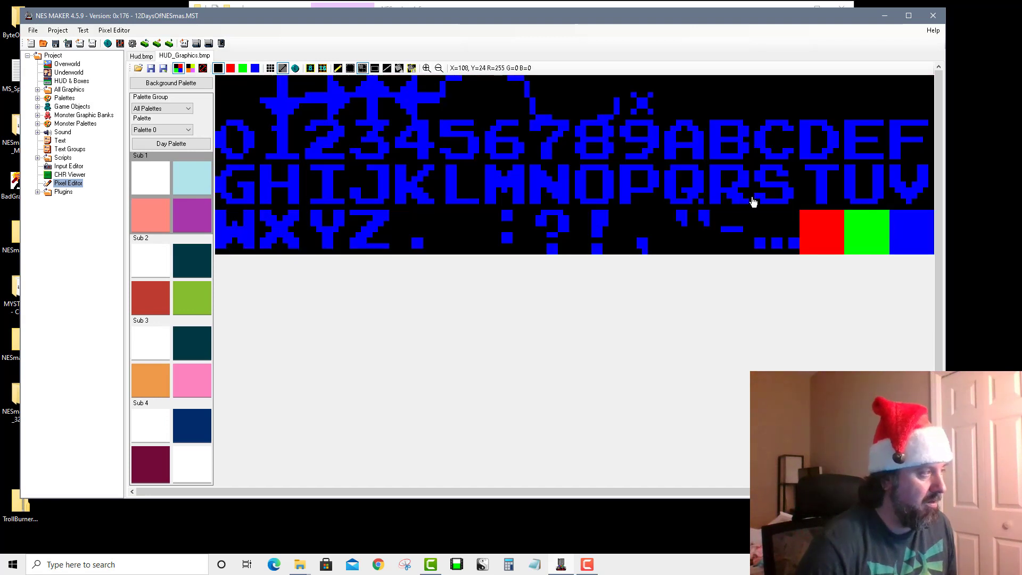
click(150, 57)
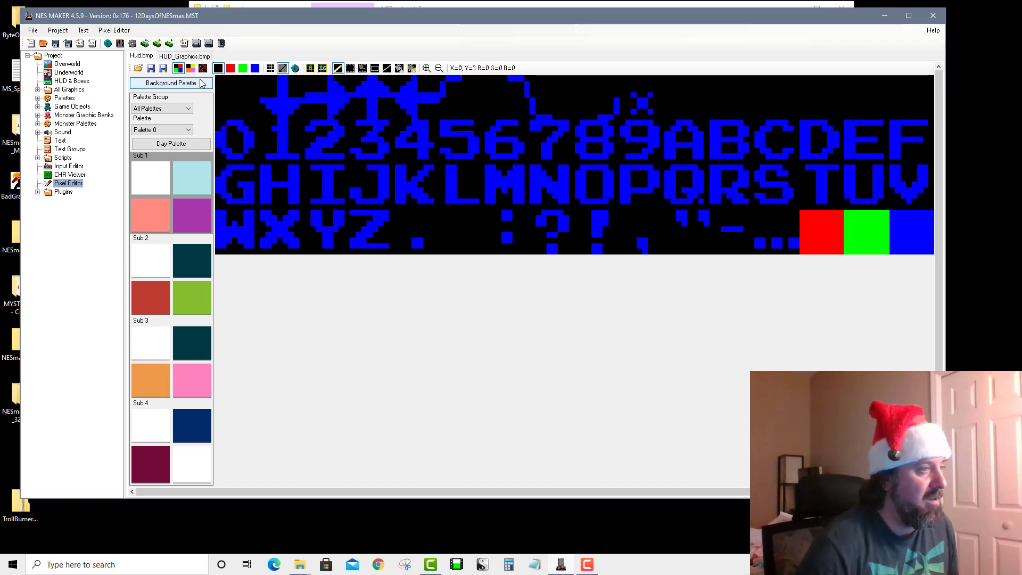
- Save the tileset as Hud.bmp in the 12DaysOfNESmas graphics folder, replacing the existing file
click(163, 70)
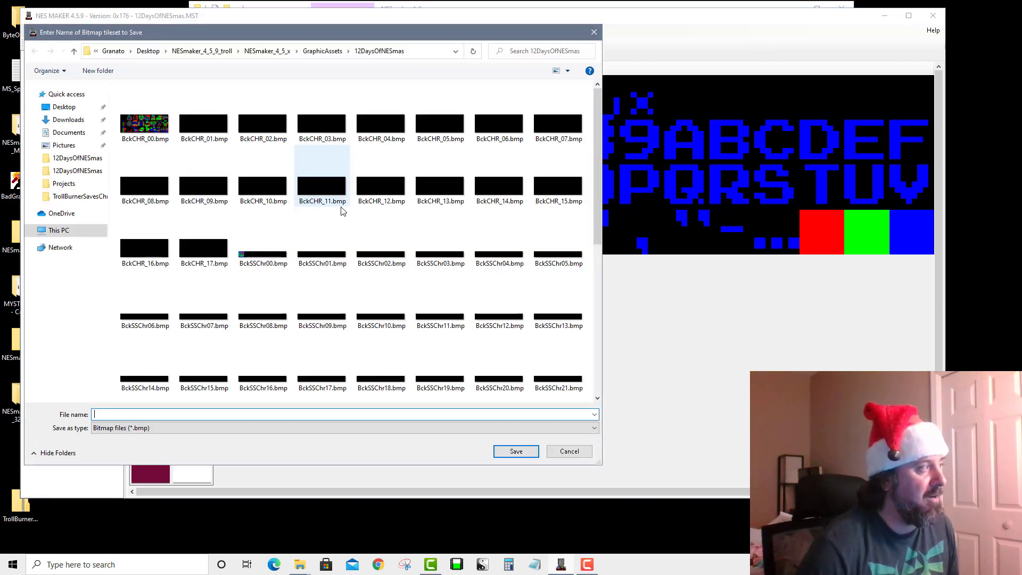
scroll(256, 262, down, 10)
click(263, 159)
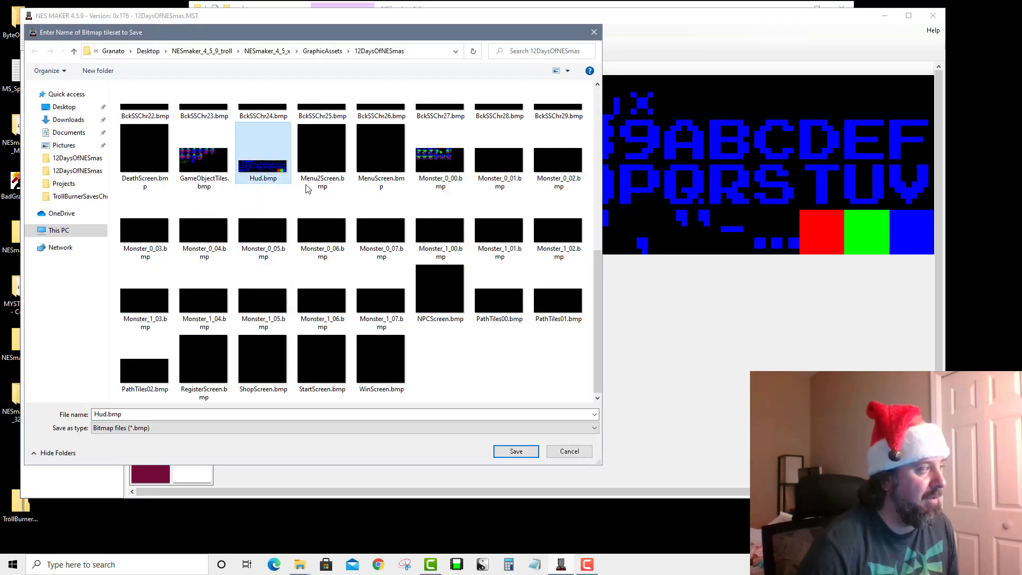
click(514, 451)
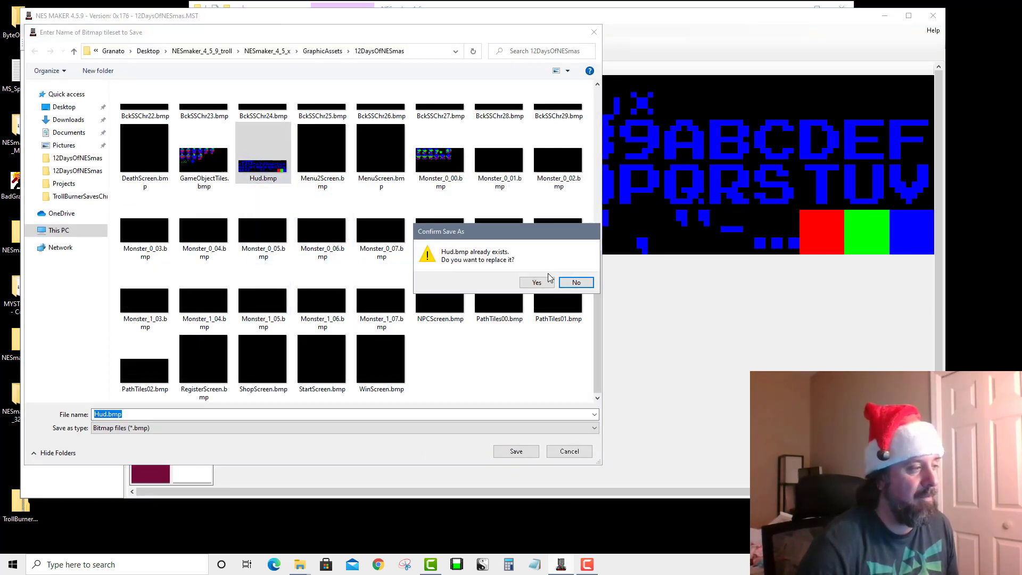
click(546, 283)
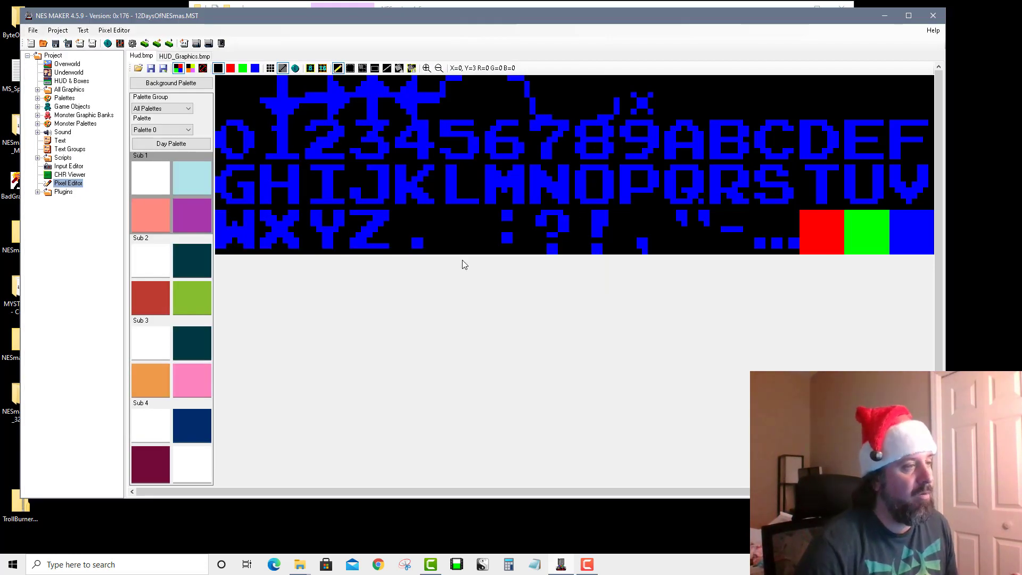
- Check how the saved tileset displays among the HUD & Boxes tile assignments
click(72, 81)
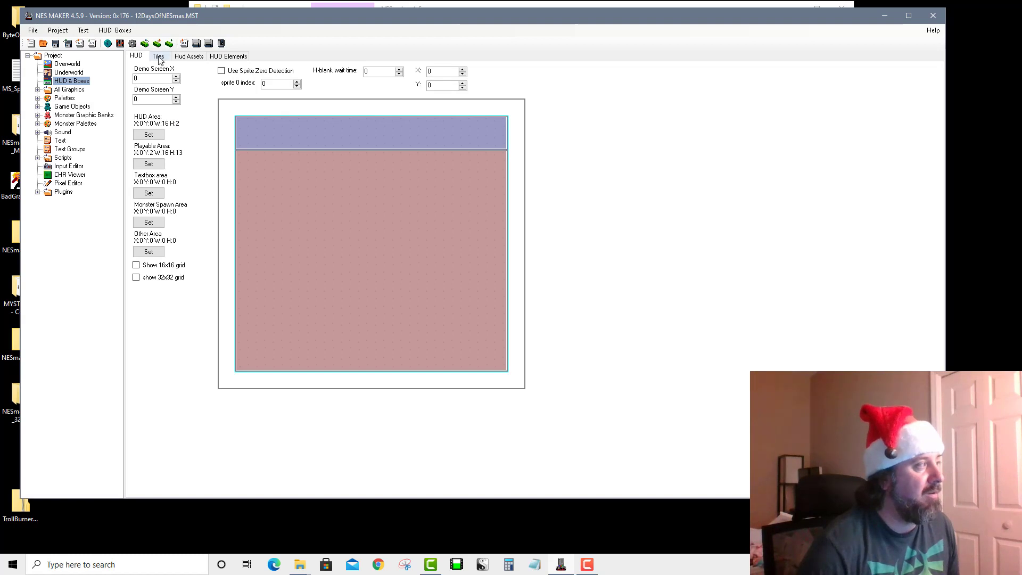
click(159, 57)
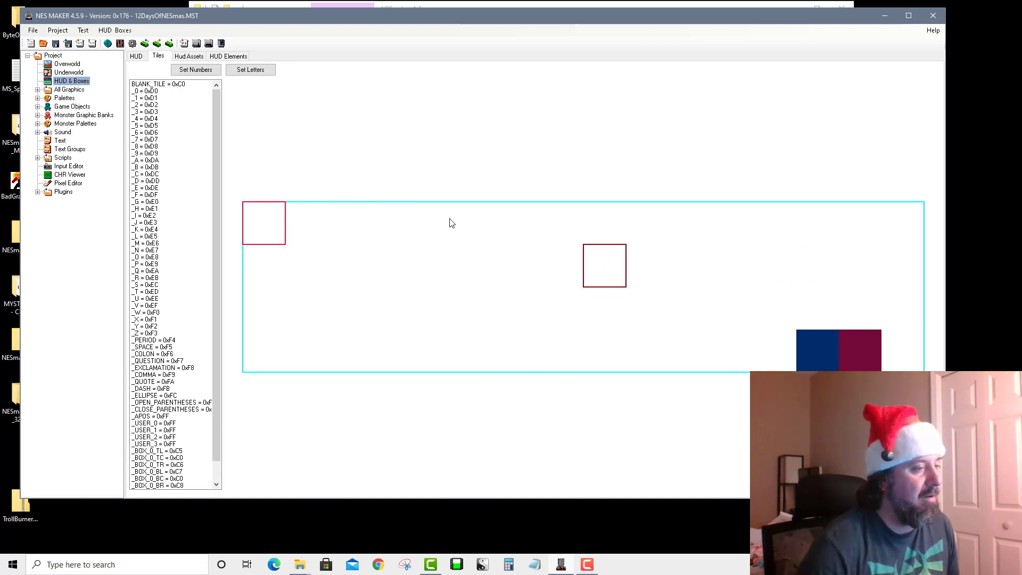
- In the Pixel Editor, set the fourth colour of sub-palette 4 to 21 and display Hud.bmp in palette colours
click(70, 183)
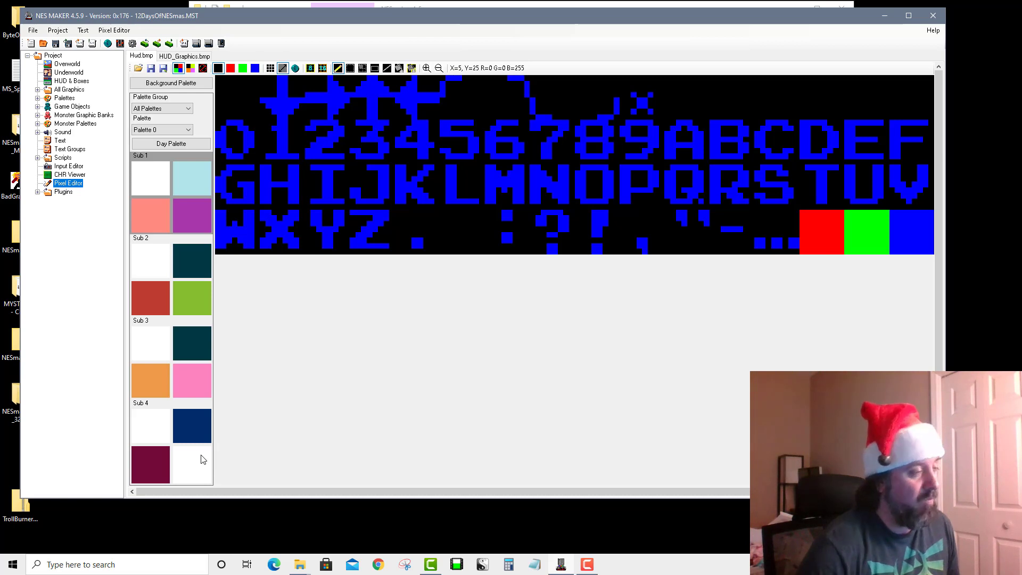
click(200, 470)
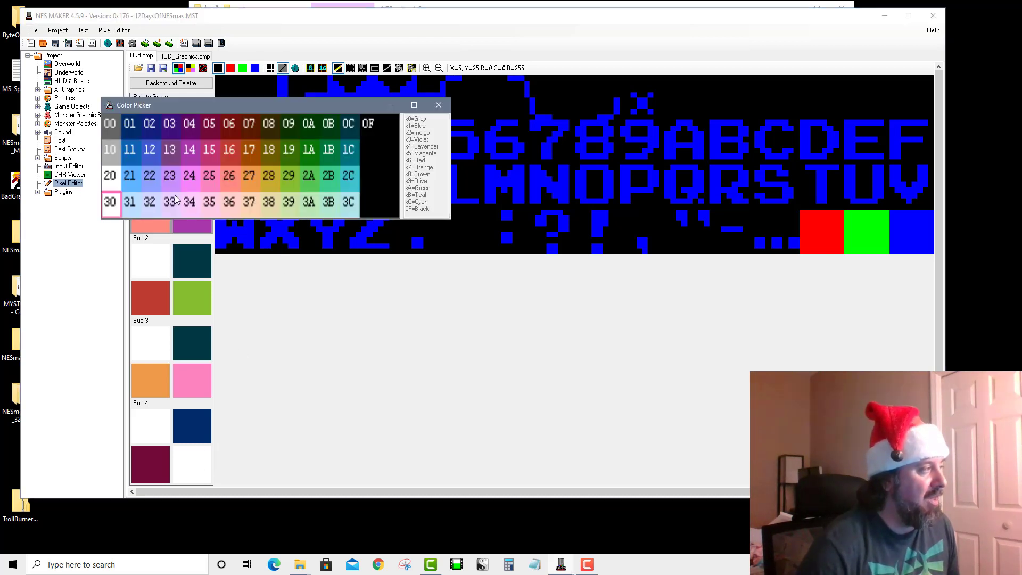
click(128, 176)
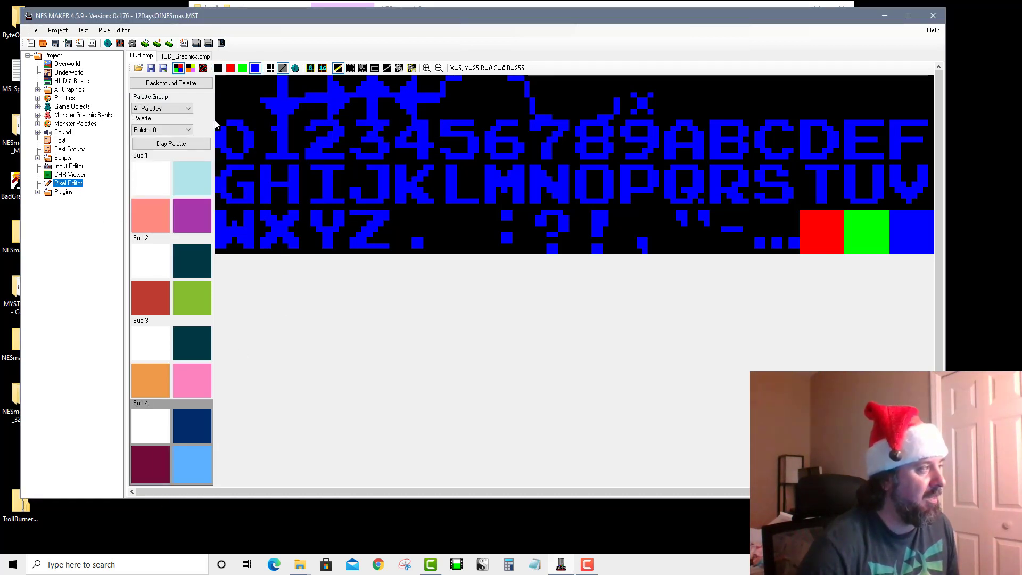
click(190, 68)
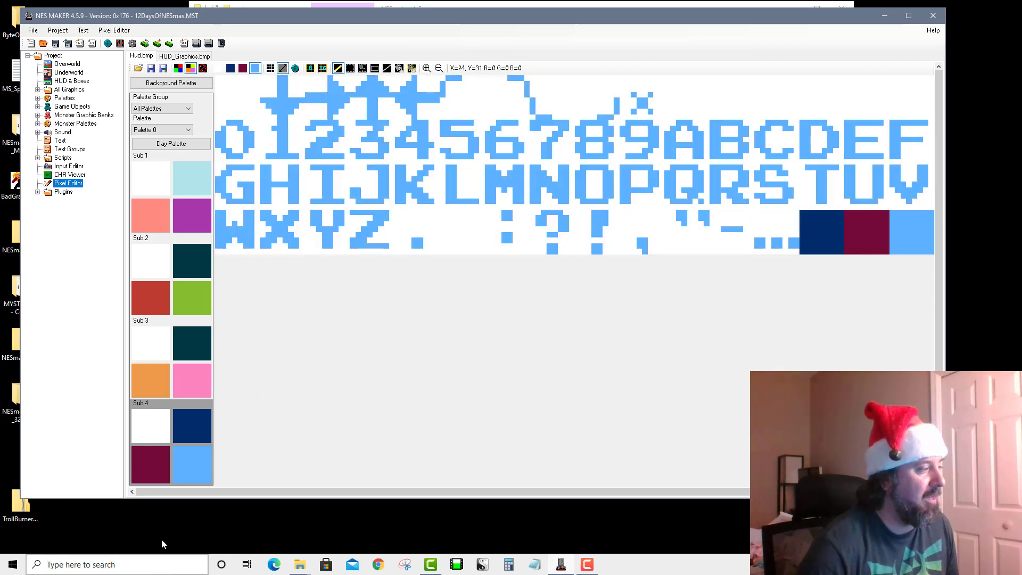
- Try white as the fourth colour of sub-palette 4, and settle on blue 11
click(193, 473)
click(131, 224)
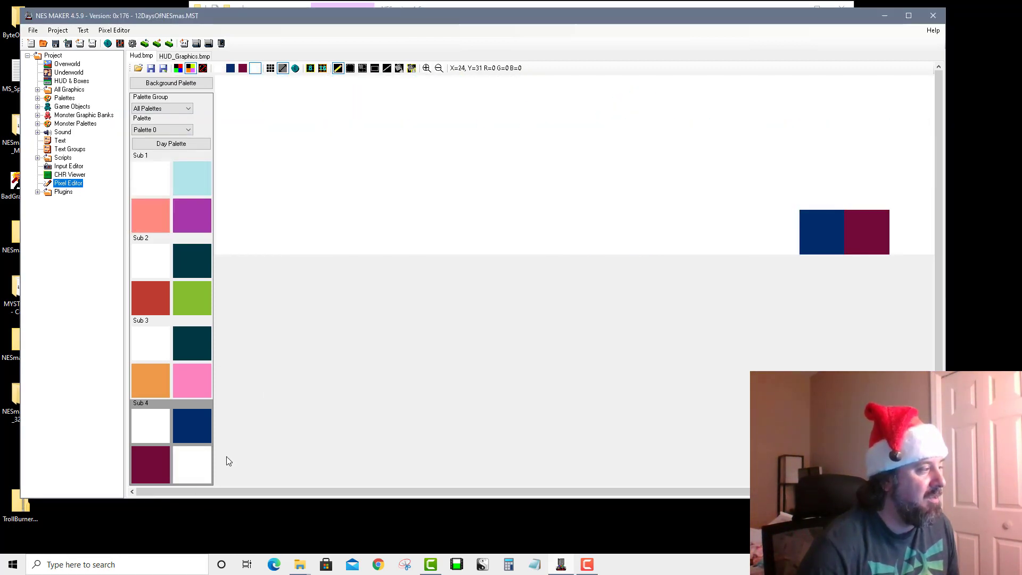
click(202, 468)
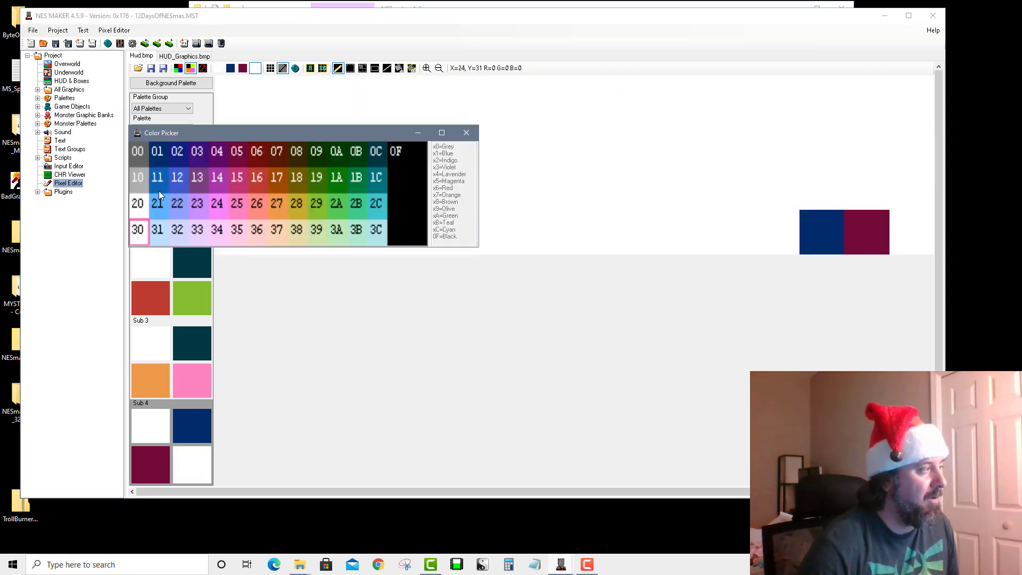
click(159, 192)
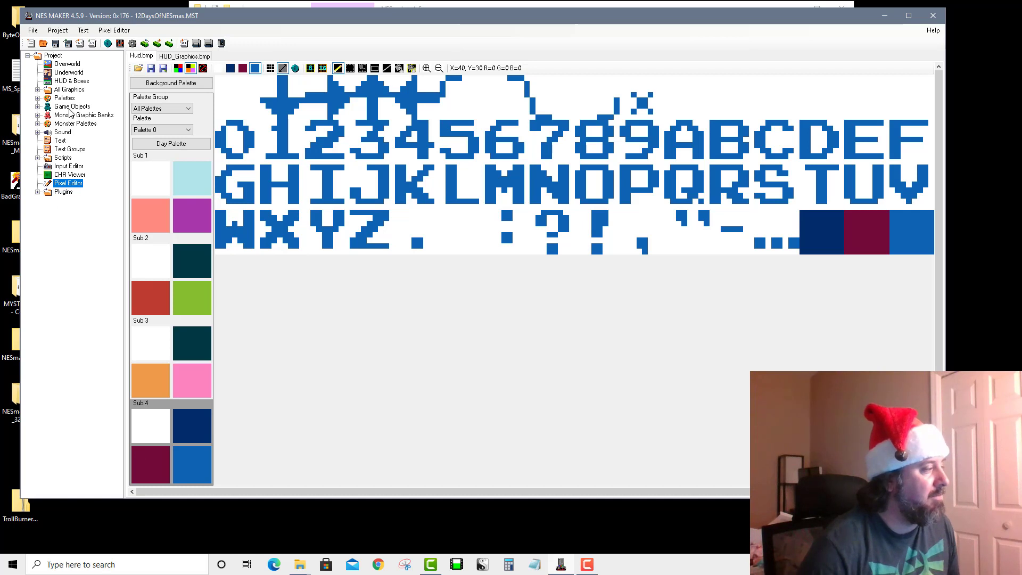
- In the HUD tile assignments, set BLANK_TILE to the empty tile after the period, 0xF5
click(71, 81)
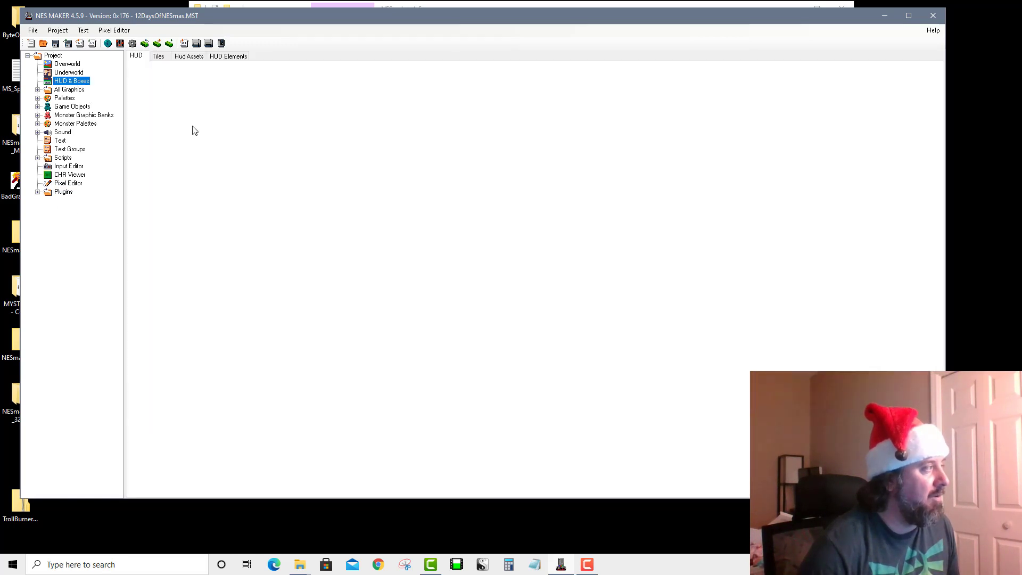
click(158, 56)
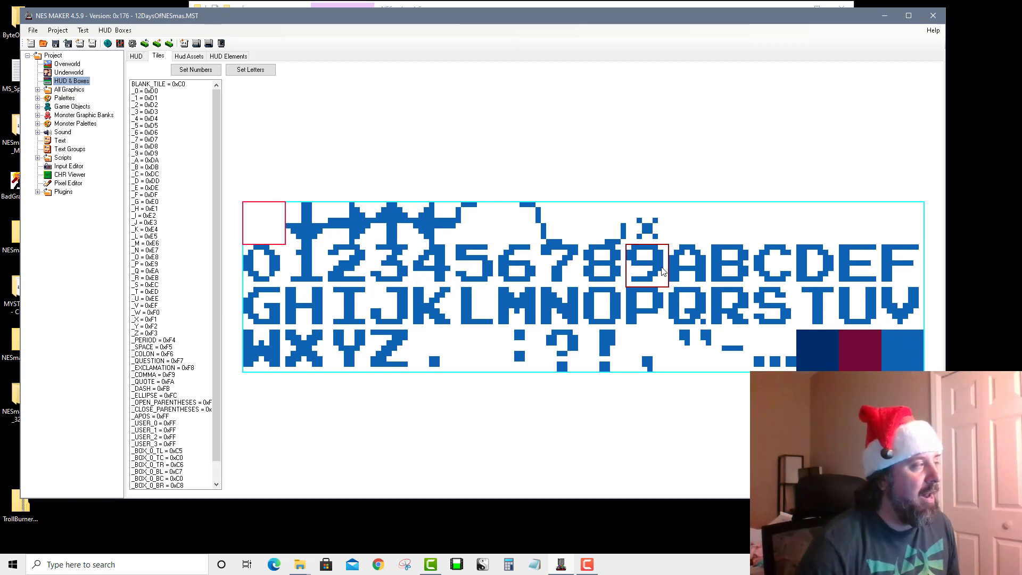
click(187, 85)
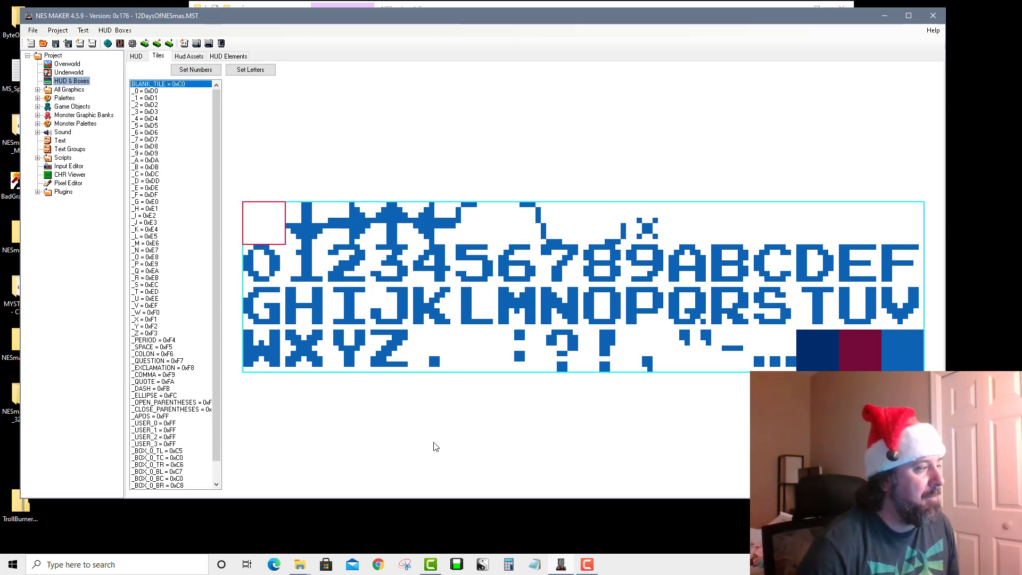
click(479, 354)
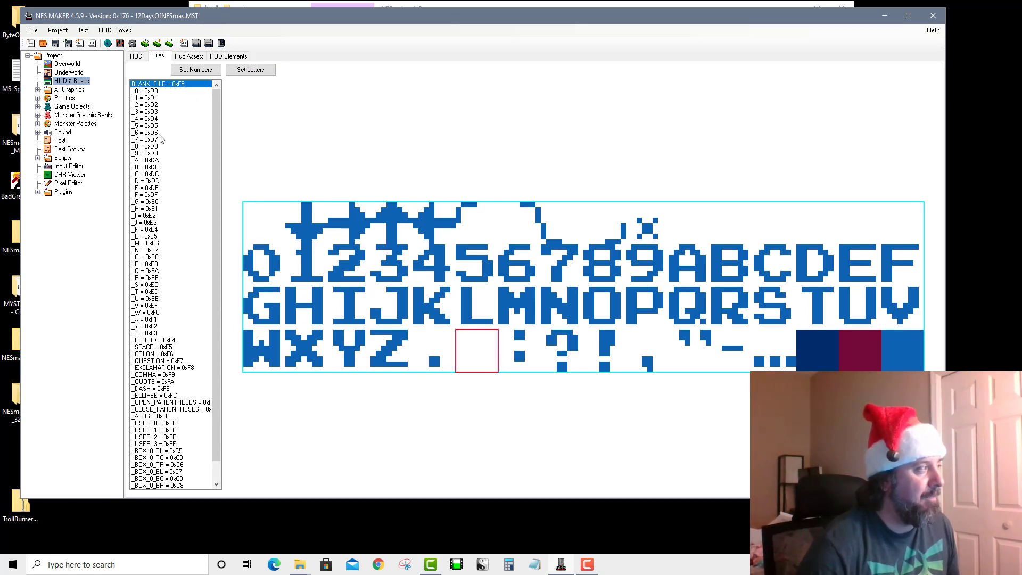
- Assign the HUD number tiles starting from the 0 tile and the letter tiles starting from the A tile
click(147, 91)
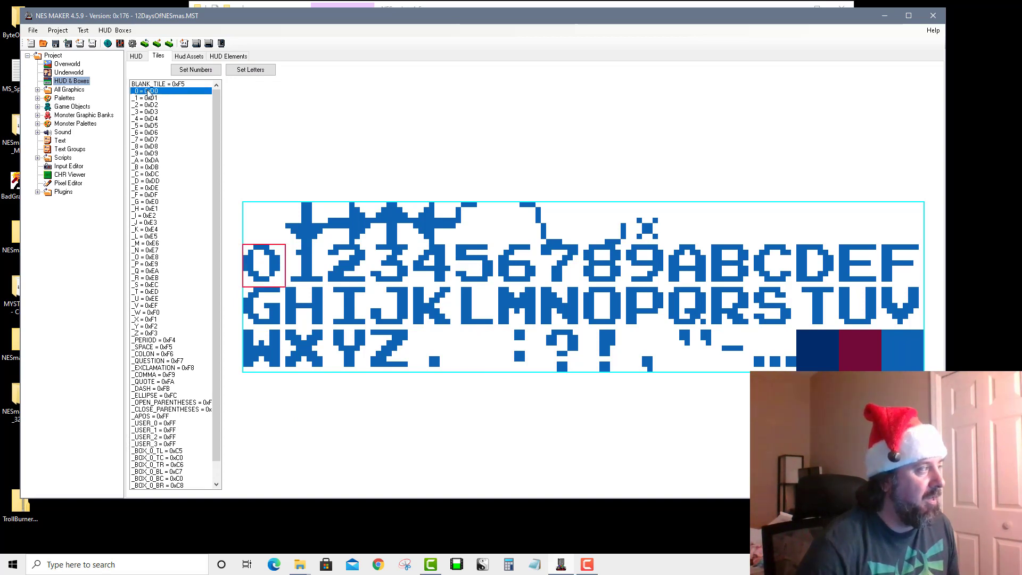
click(263, 276)
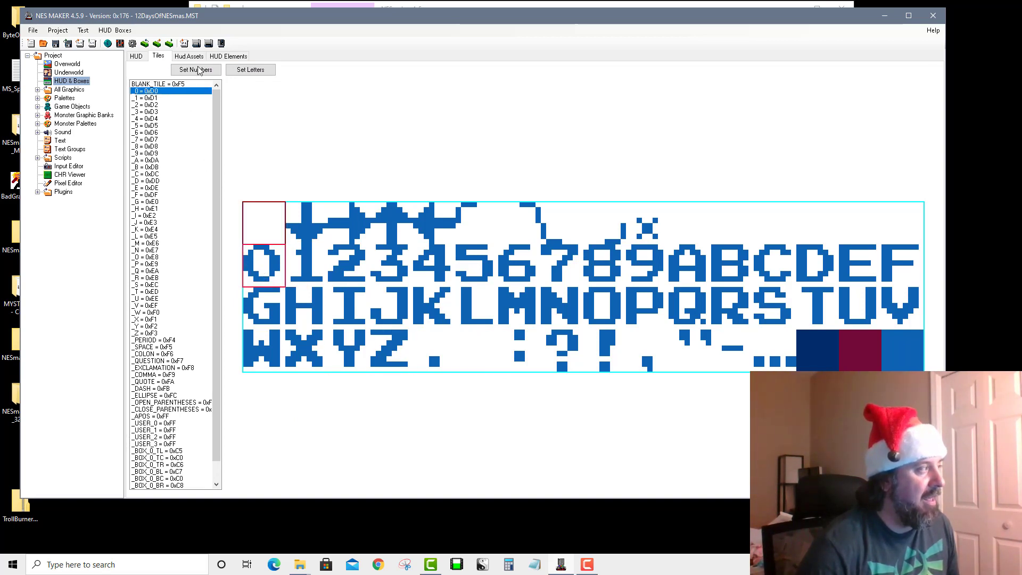
click(238, 72)
click(157, 21)
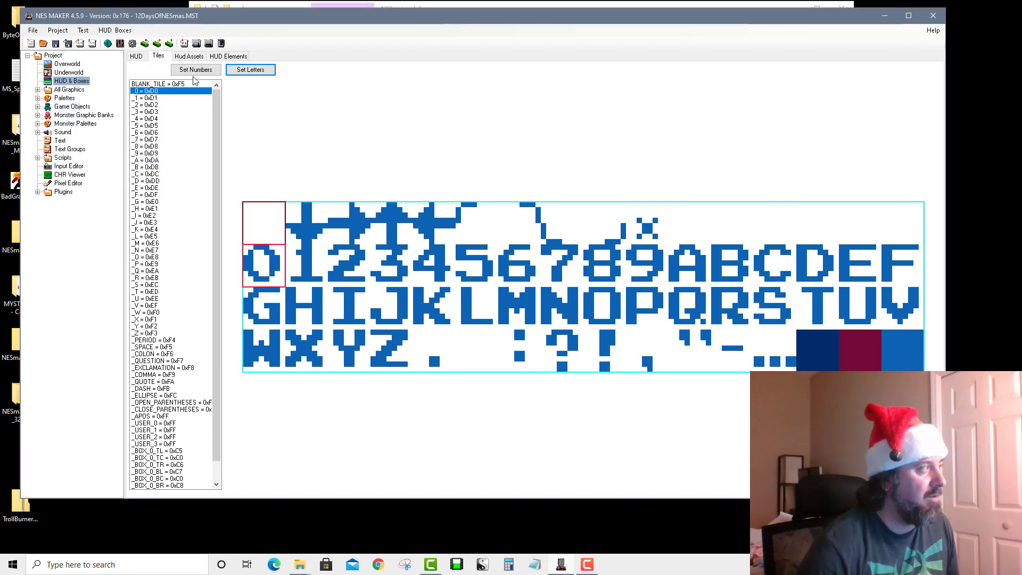
click(195, 69)
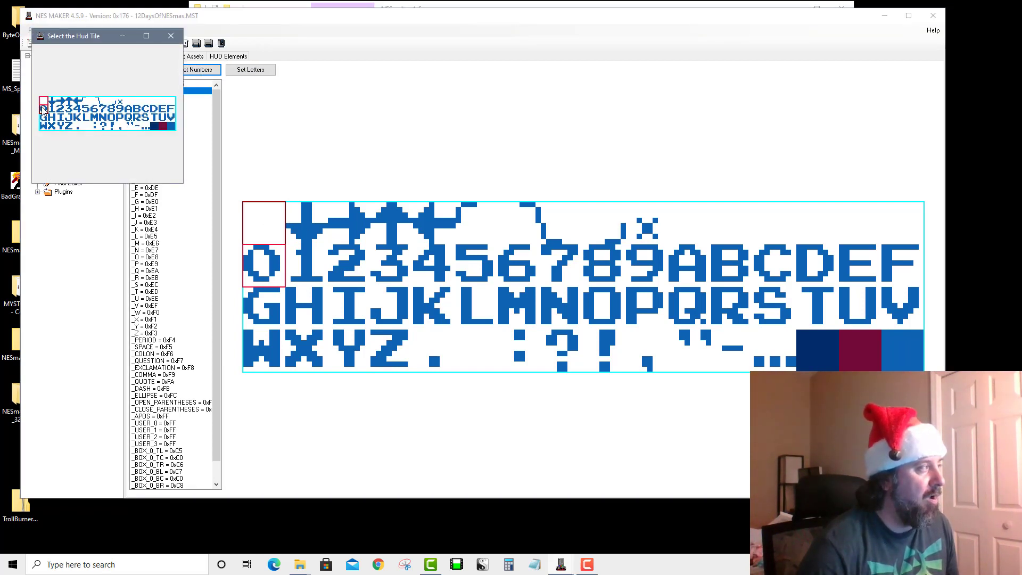
click(42, 110)
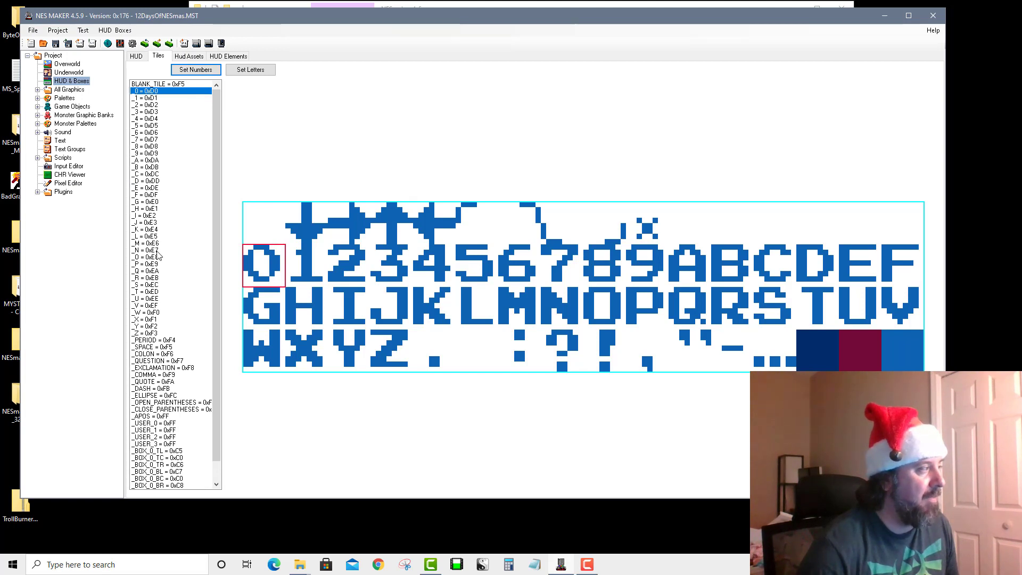
click(251, 70)
click(140, 126)
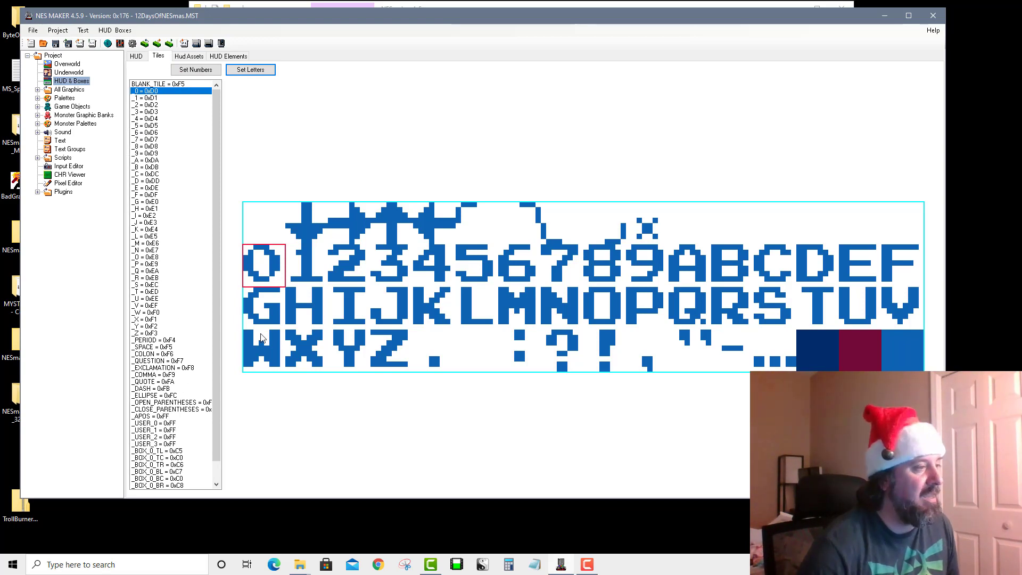
- Check the punctuation tile assignments one by one, from _PERIOD through _ELLIPSE, against the HUD graphics
click(170, 341)
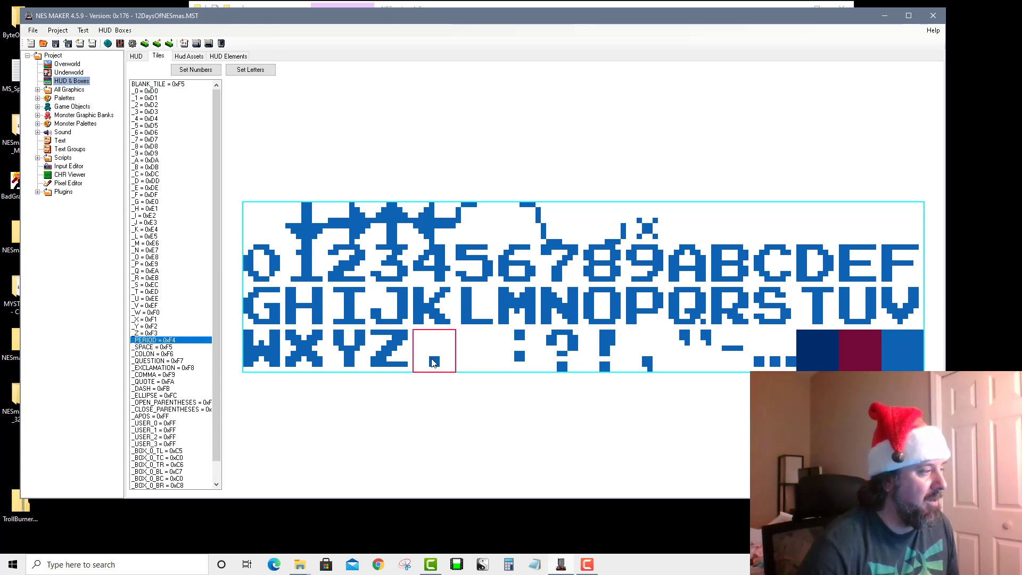
click(141, 347)
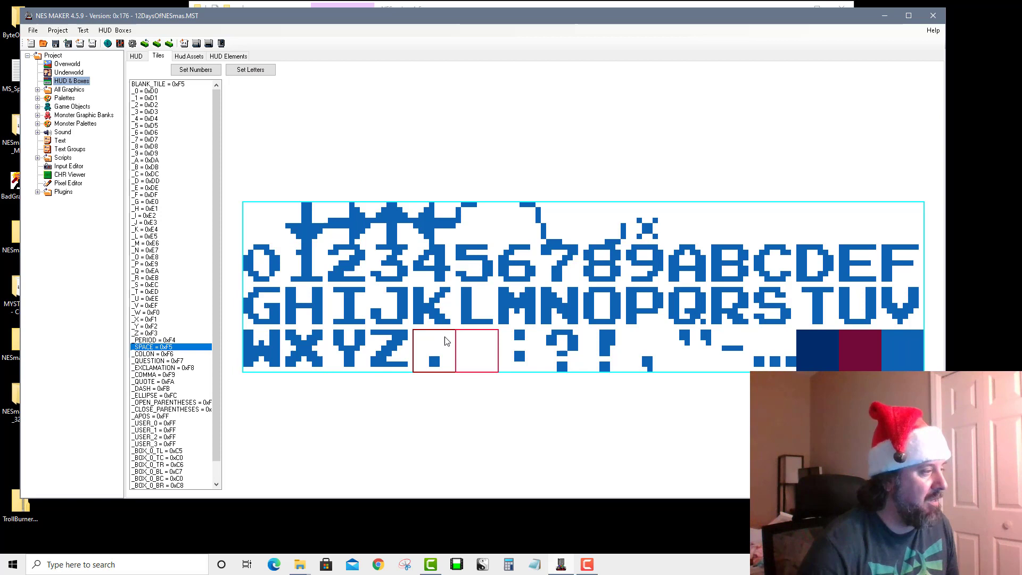
click(142, 354)
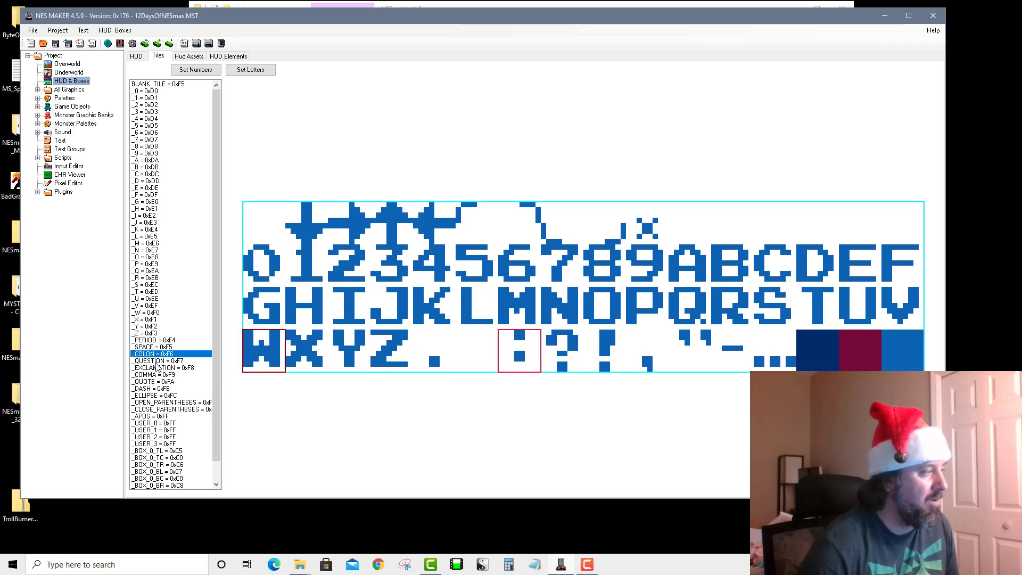
click(159, 362)
click(160, 368)
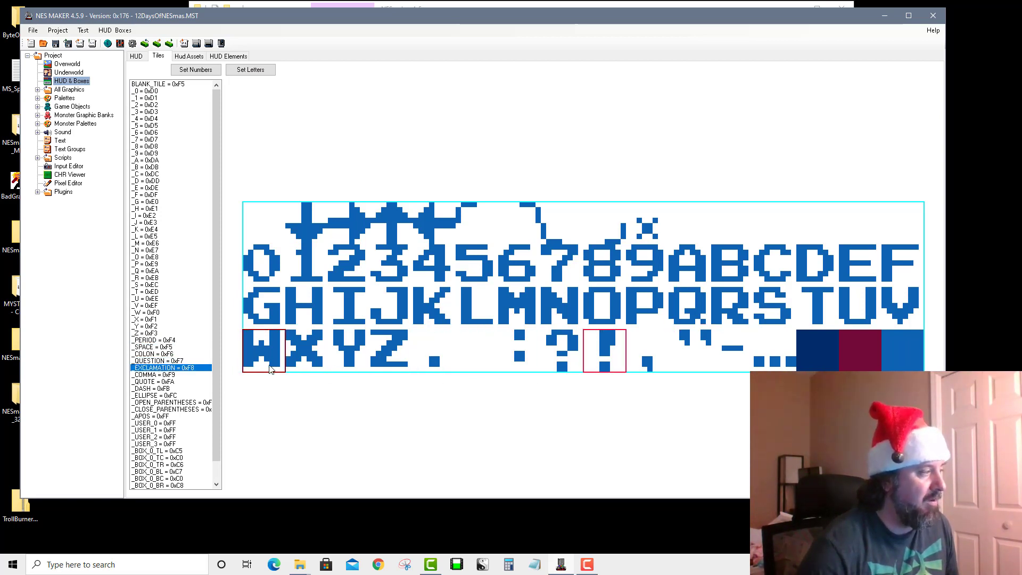
click(198, 375)
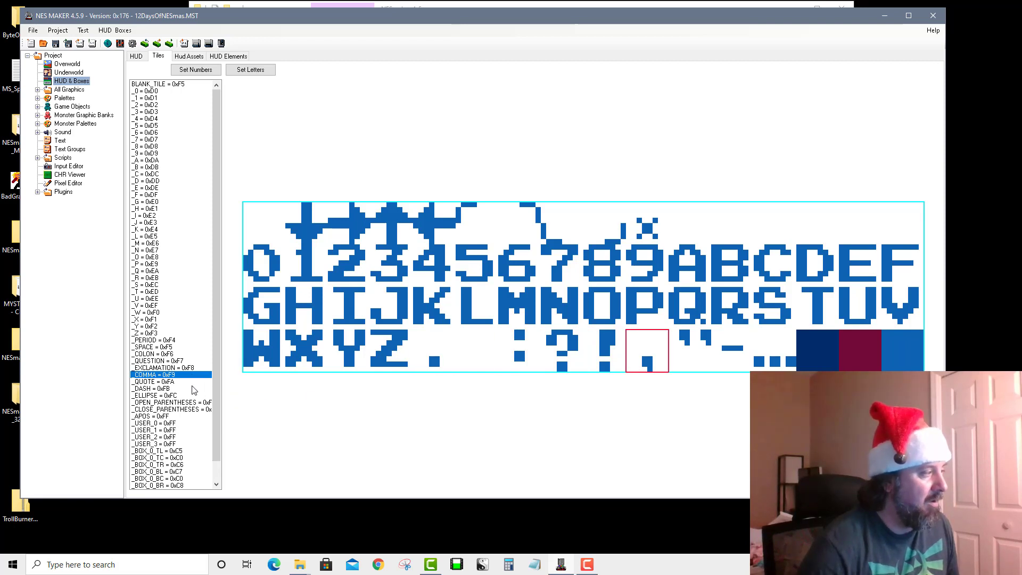
click(191, 382)
click(168, 388)
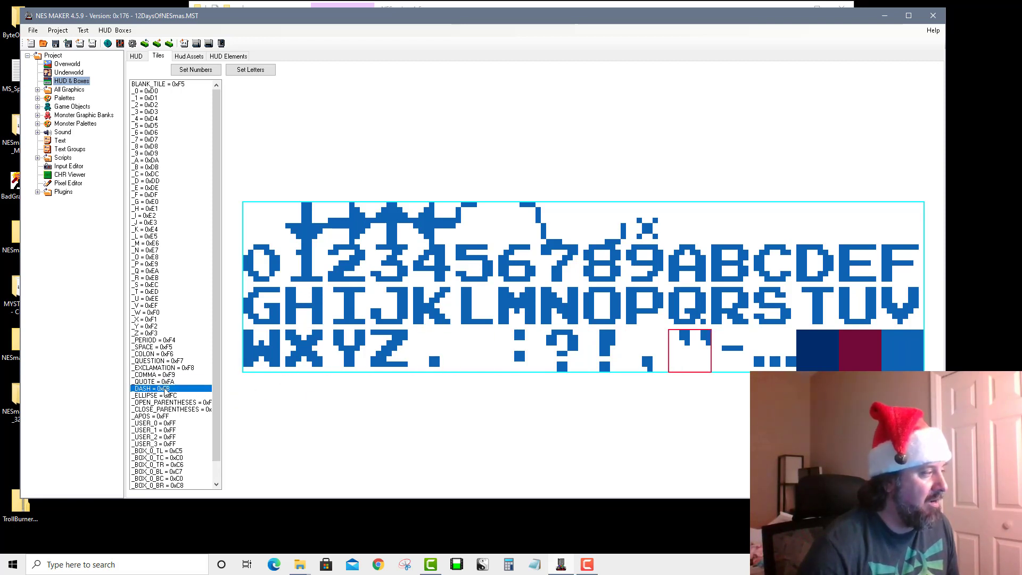
click(167, 396)
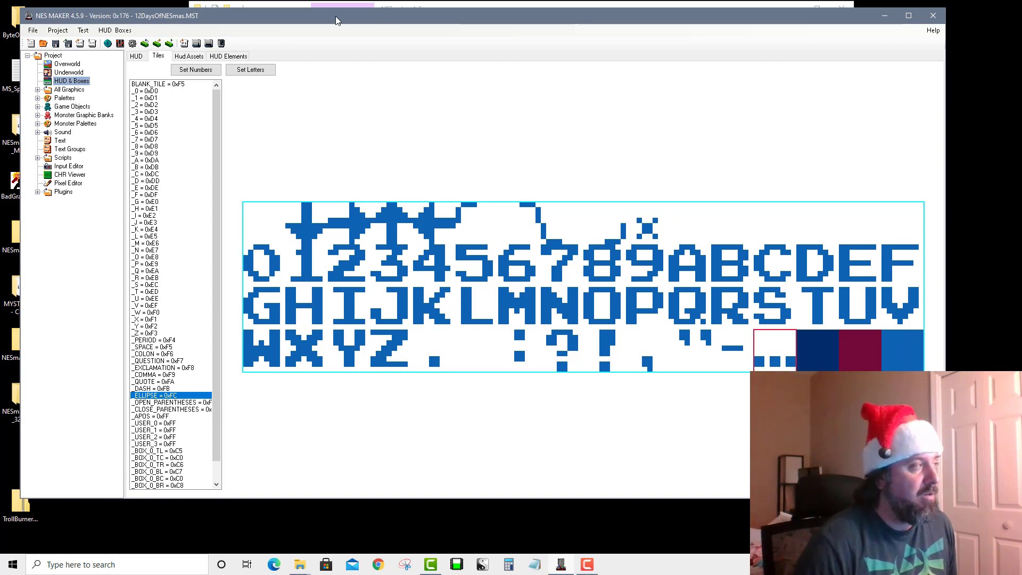
- Add a new HUD asset and name it Selector
click(199, 57)
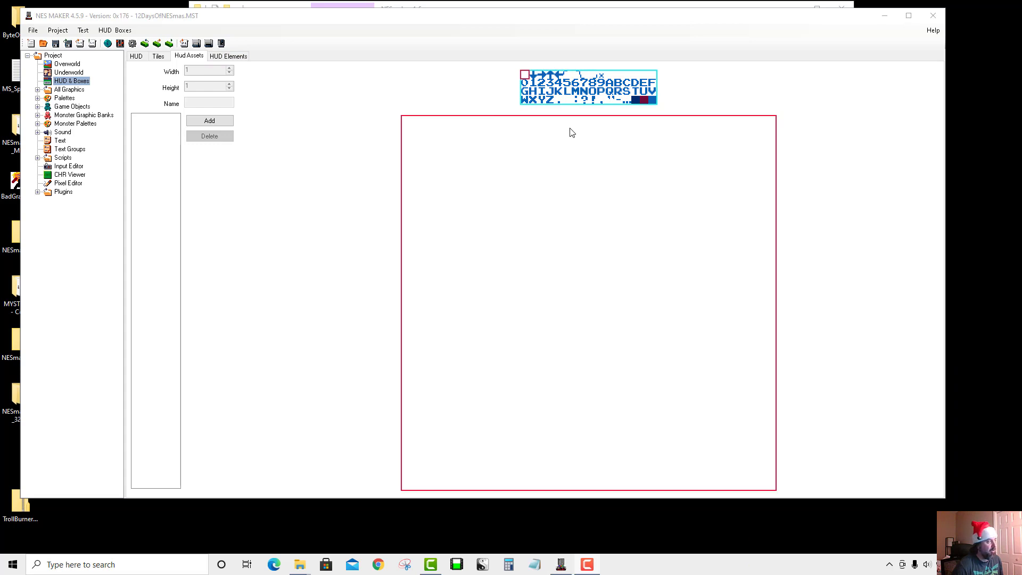
click(185, 122)
click(196, 122)
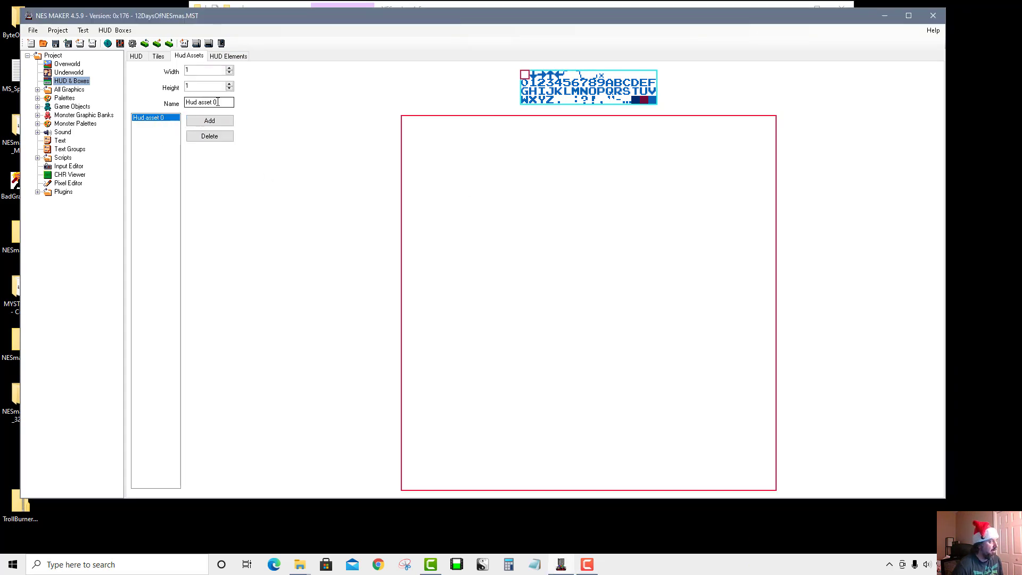
drag(221, 102, 65, 94)
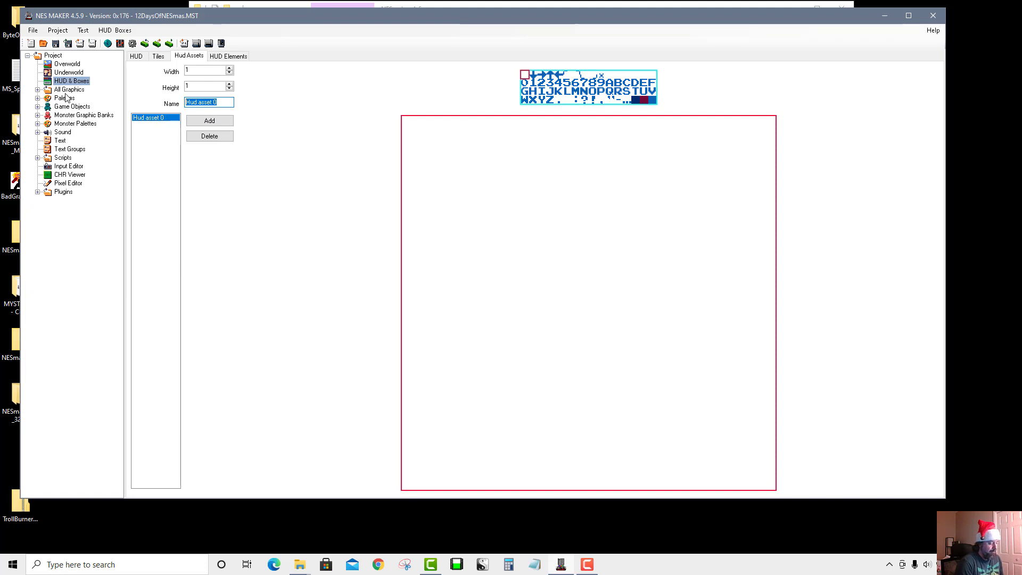
text(Selec)
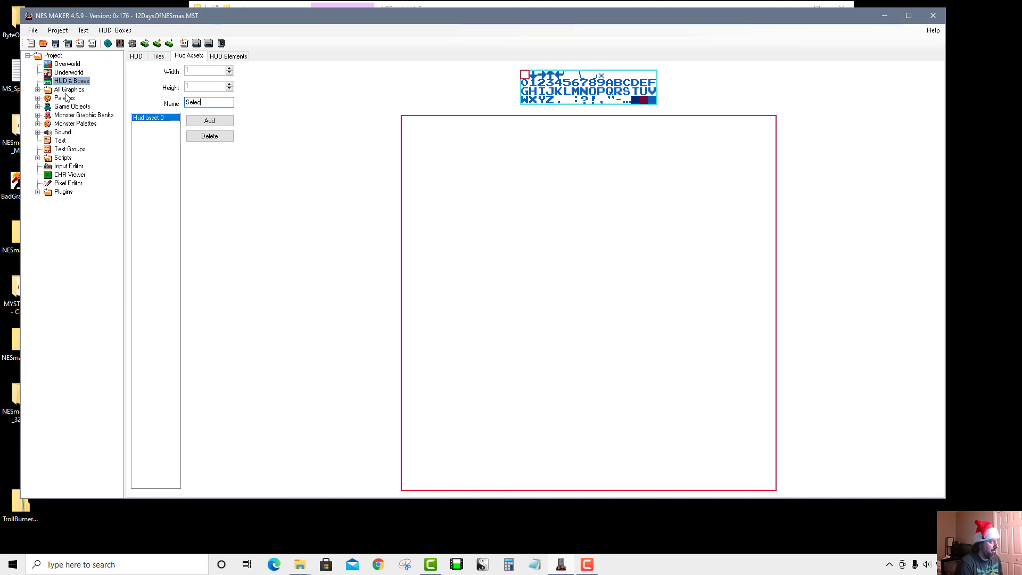
text(tor)
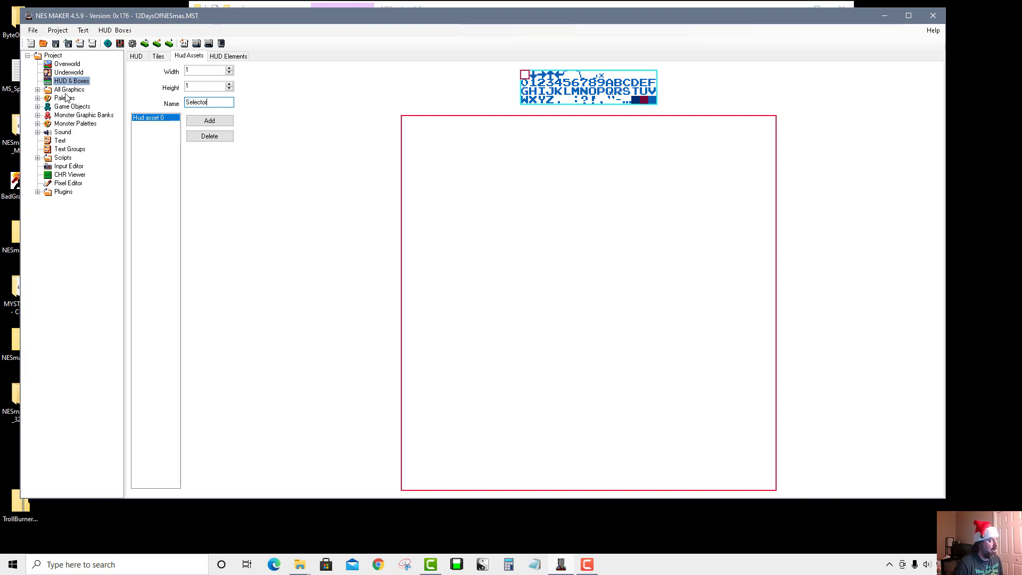
key(Return)
- Set the Selector asset's width and height to 2 tiles each
click(229, 69)
click(230, 83)
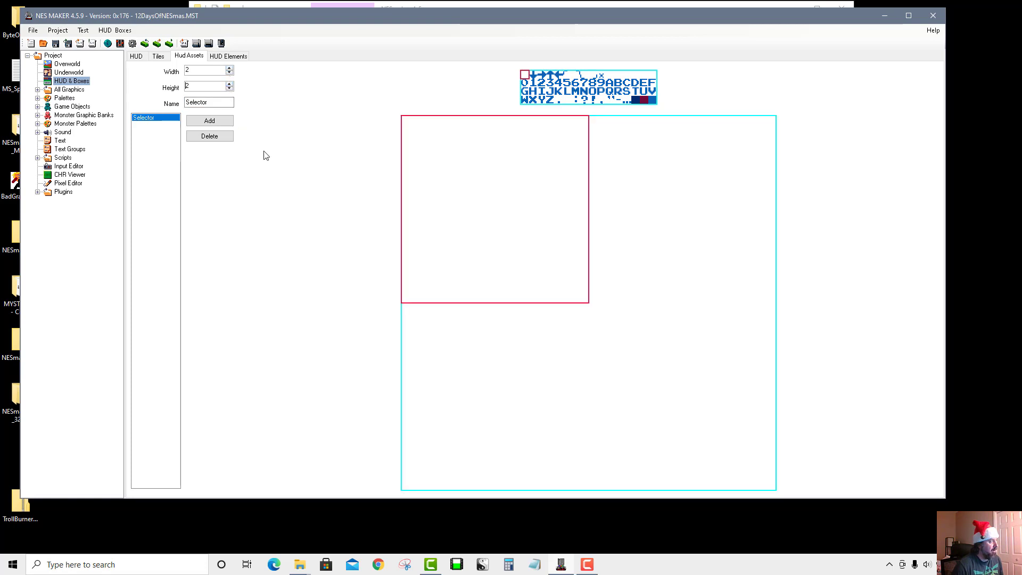
scroll(455, 195, down, 1)
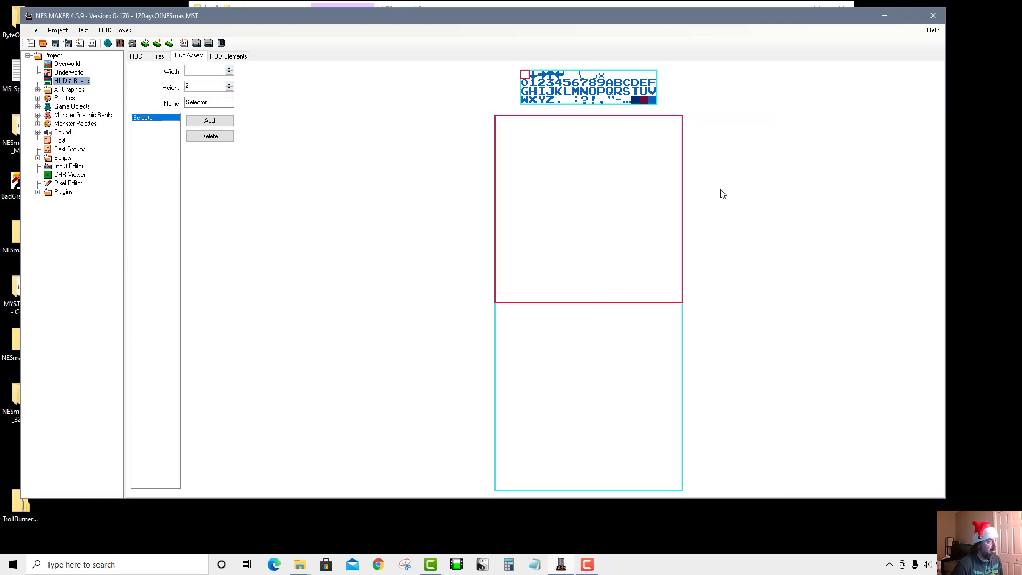
click(229, 68)
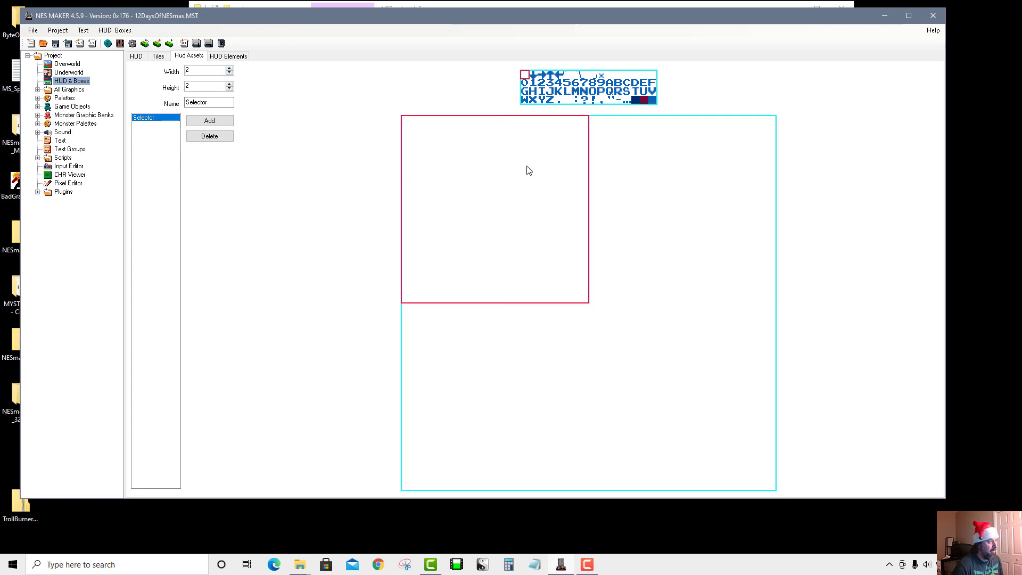
- Fill the Selector asset's four cells with the matching corner bracket tiles to form an open square frame
click(568, 74)
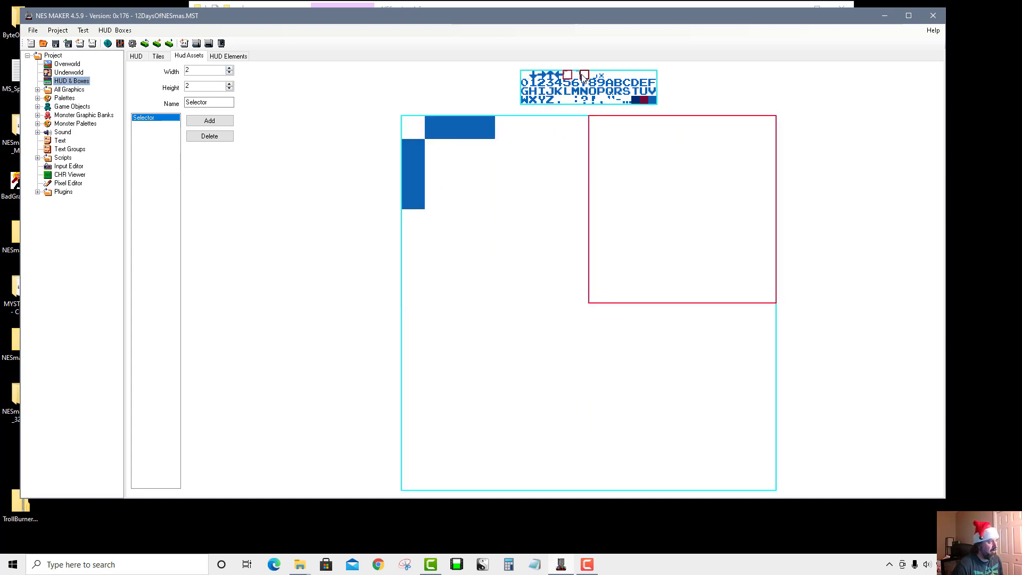
click(584, 75)
click(494, 338)
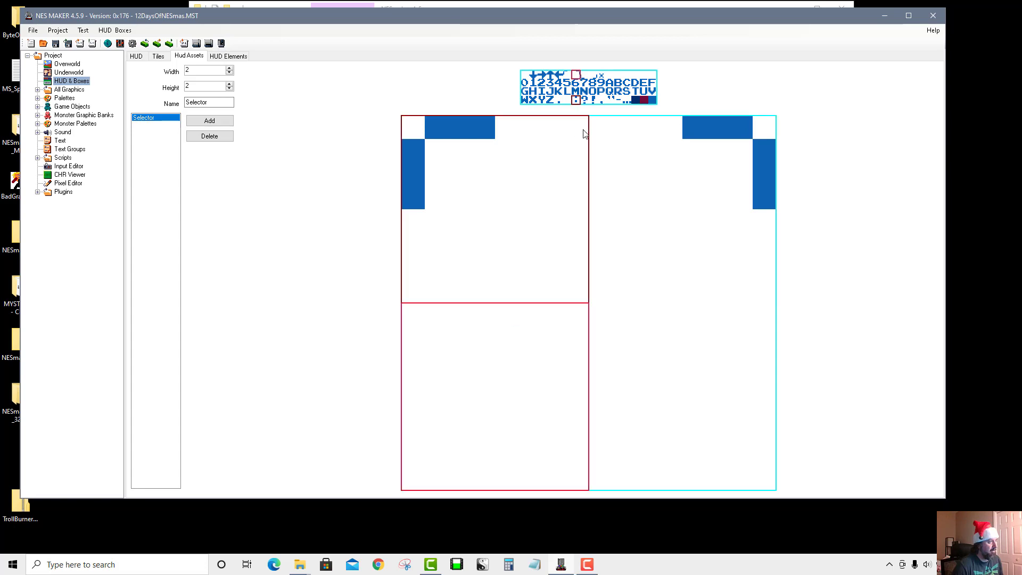
click(588, 75)
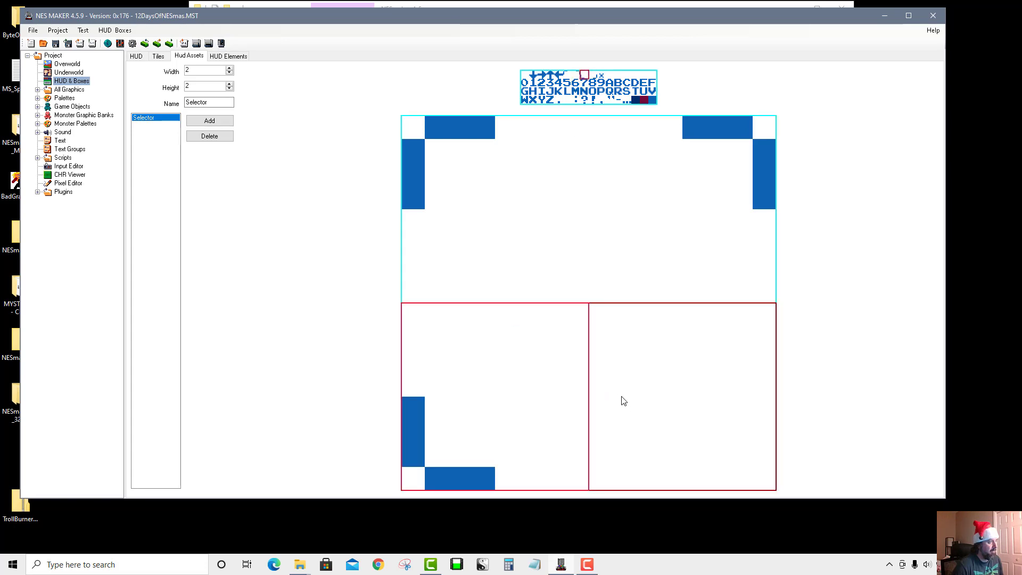
click(592, 75)
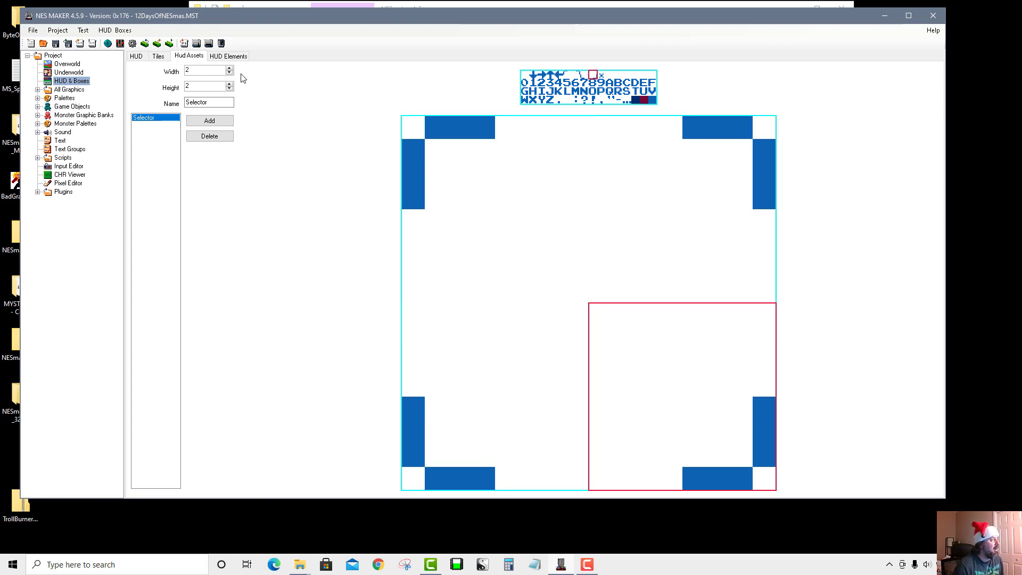
- Set HUD Element 0 to the type 1:Hud Asset and assign the Selector asset to it
click(238, 57)
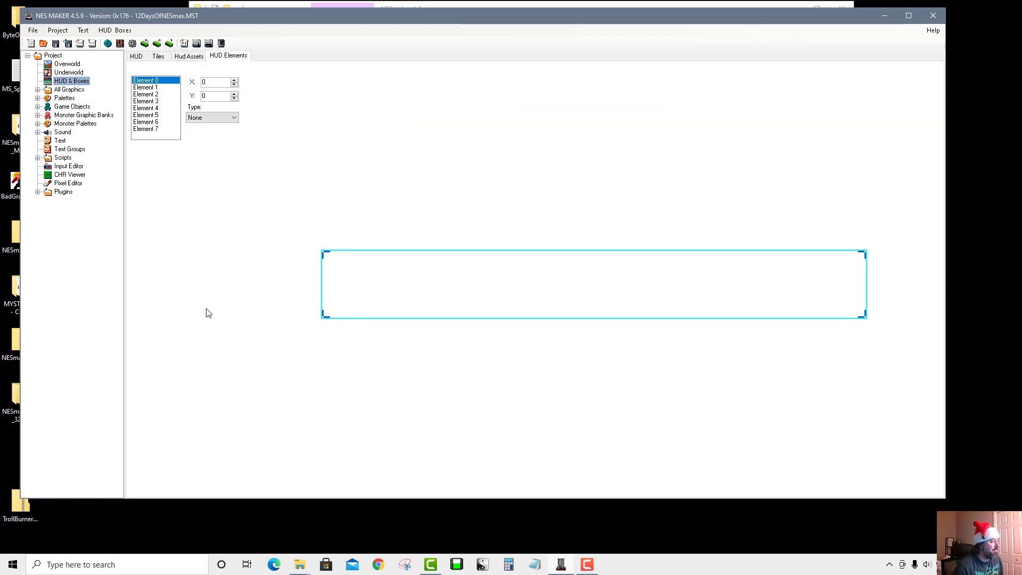
click(229, 115)
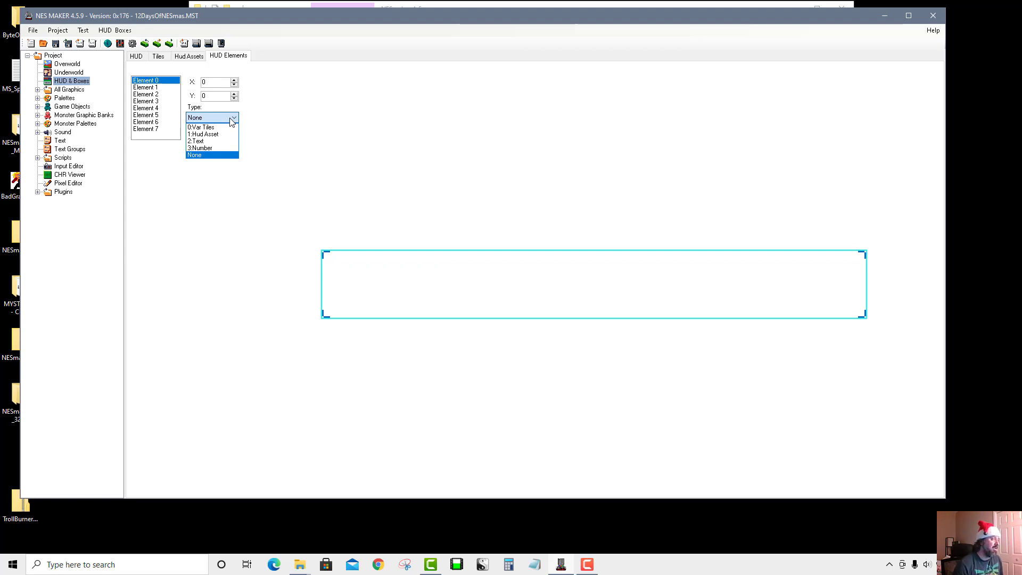
click(206, 135)
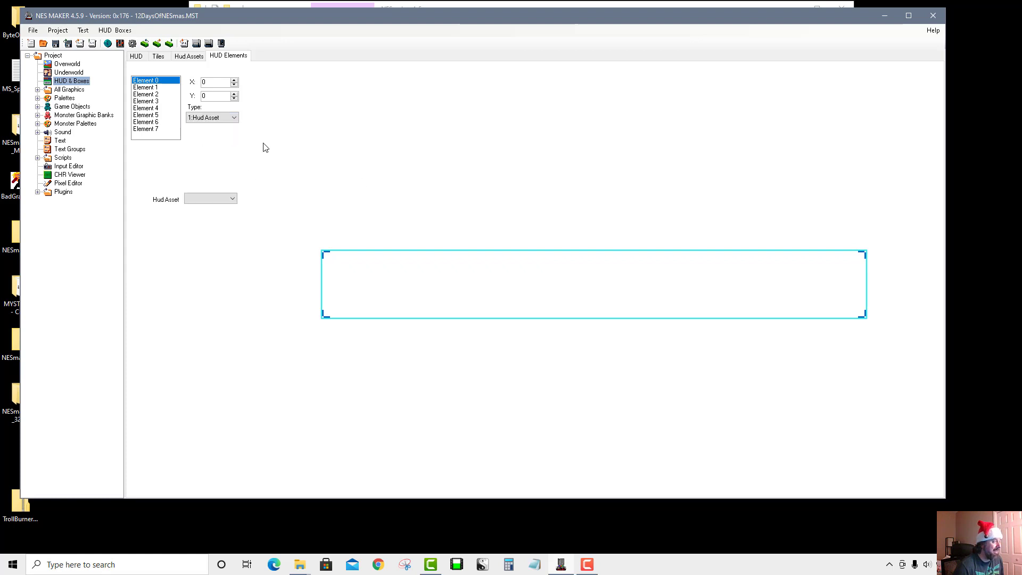
click(224, 200)
click(221, 209)
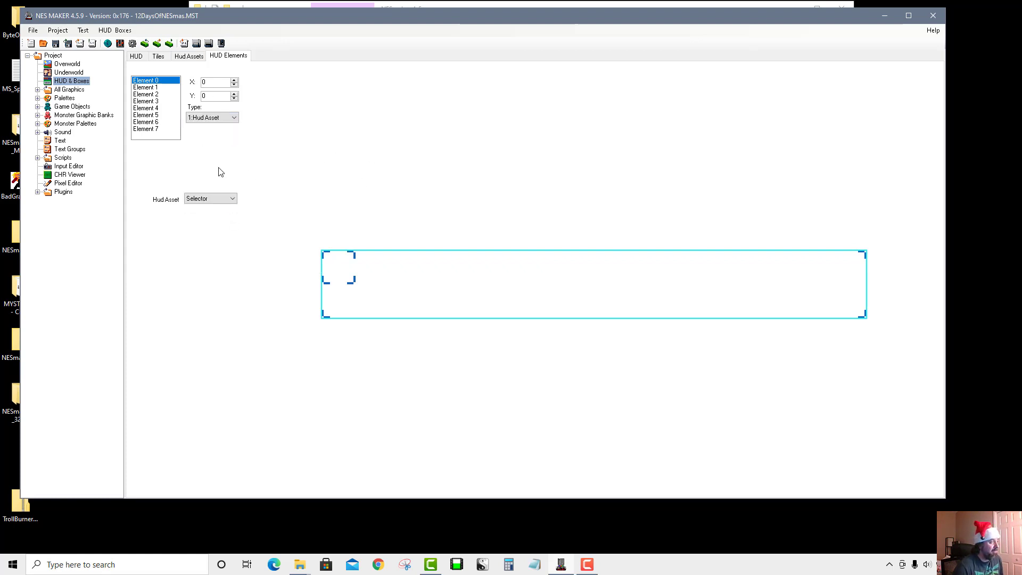
- Try different positions for Element 0 inside the HUD box, and settle on X 1, Y 1
click(235, 81)
click(235, 81)
click(235, 80)
click(235, 80)
click(235, 81)
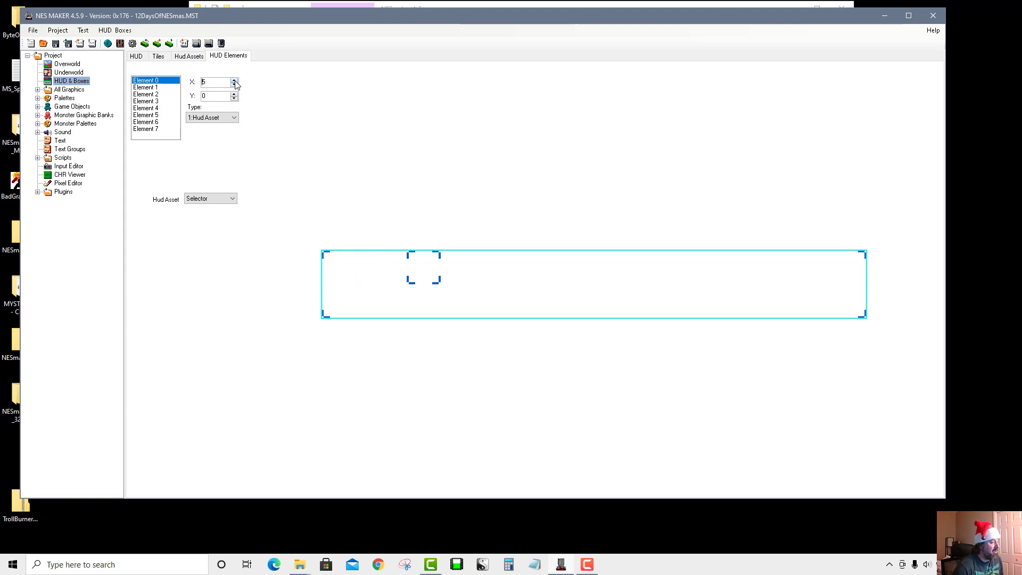
click(235, 81)
click(234, 94)
click(235, 94)
click(235, 84)
click(234, 84)
click(234, 80)
click(234, 85)
click(234, 98)
click(234, 85)
click(234, 84)
click(235, 84)
click(235, 80)
click(234, 84)
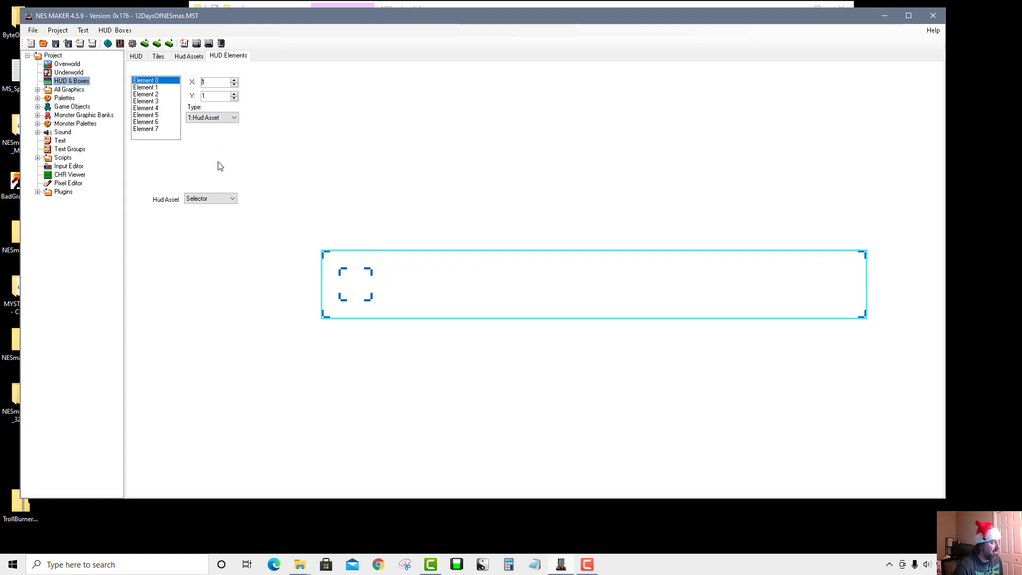
- Look through the settings of HUD Elements 1 to 7 and return to Element 0
click(161, 88)
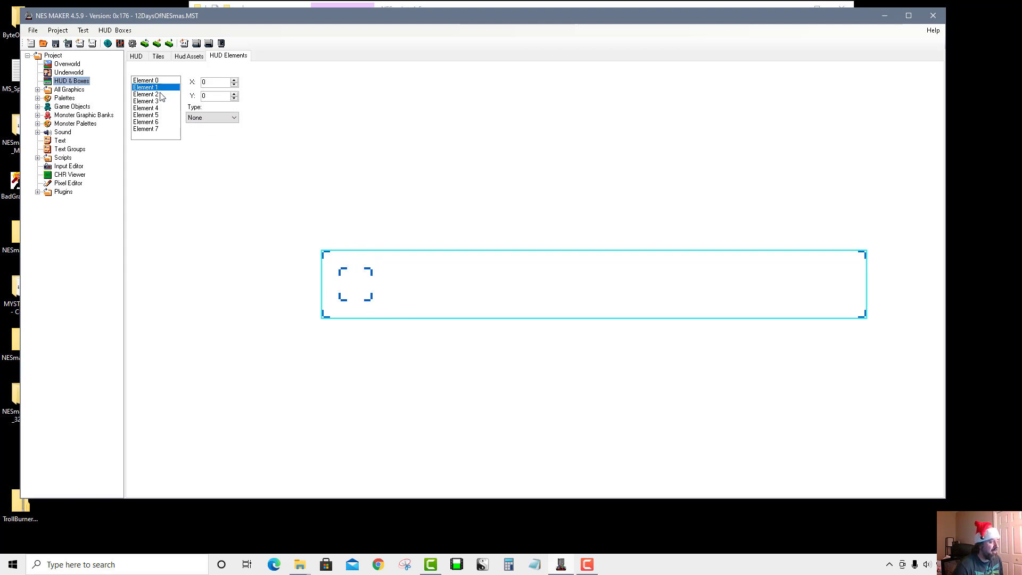
click(160, 94)
click(158, 101)
click(158, 108)
click(159, 115)
click(159, 122)
click(159, 128)
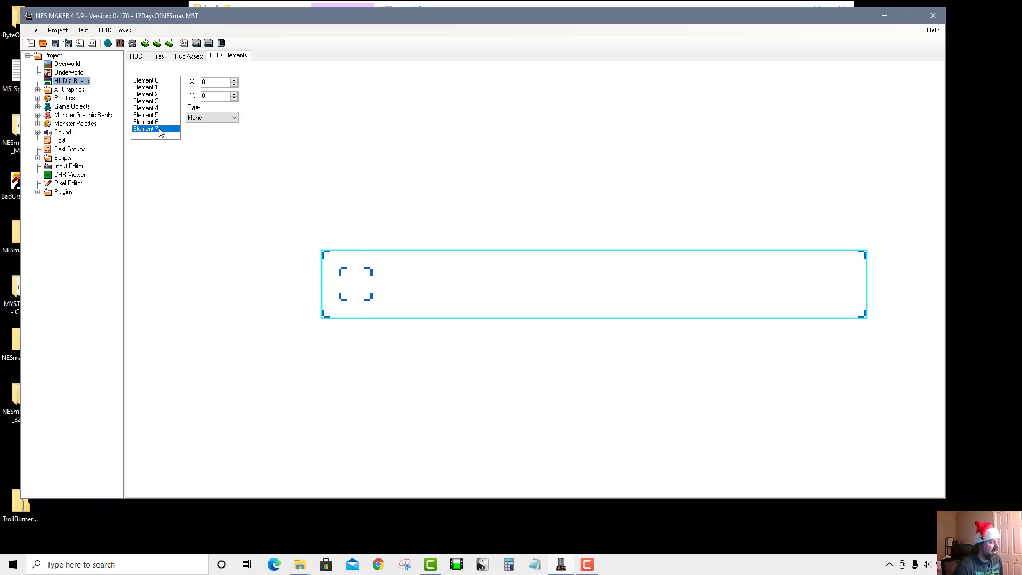
click(158, 81)
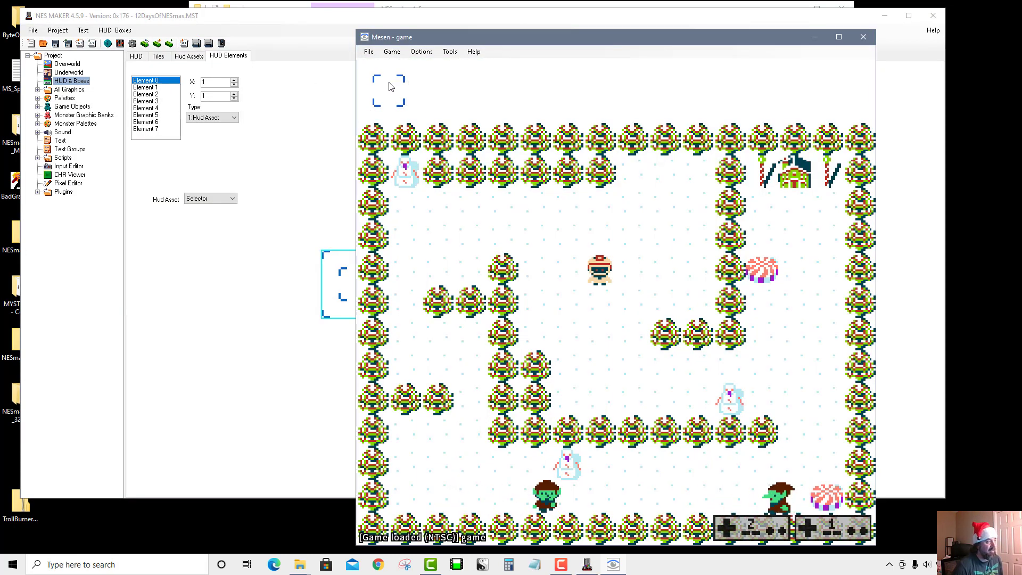
- Test the game in the Mesen emulator, walking the player to another screen to check the HUD selector, and close the emulator
drag(418, 39, 610, 116)
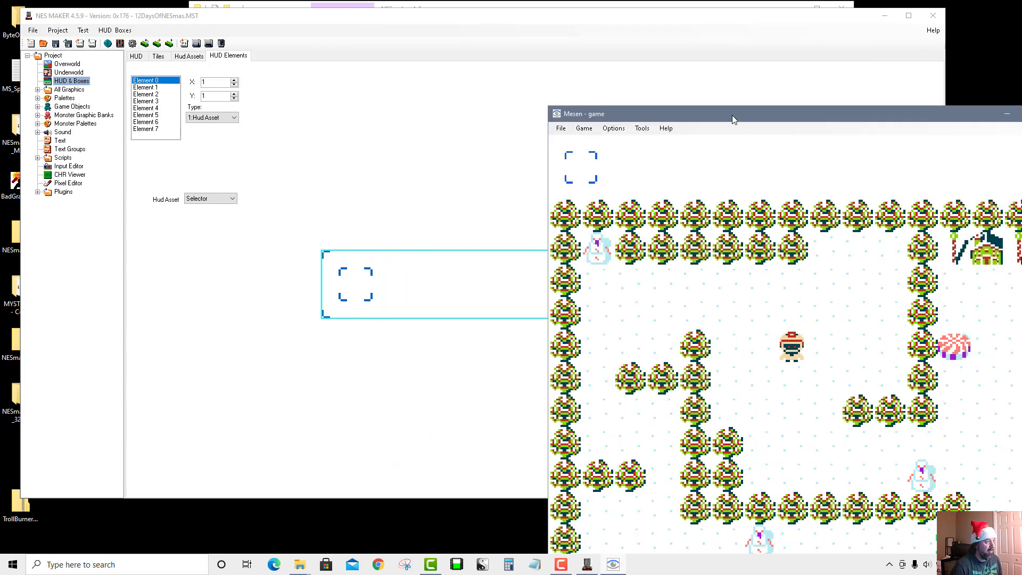
drag(733, 115, 503, 59)
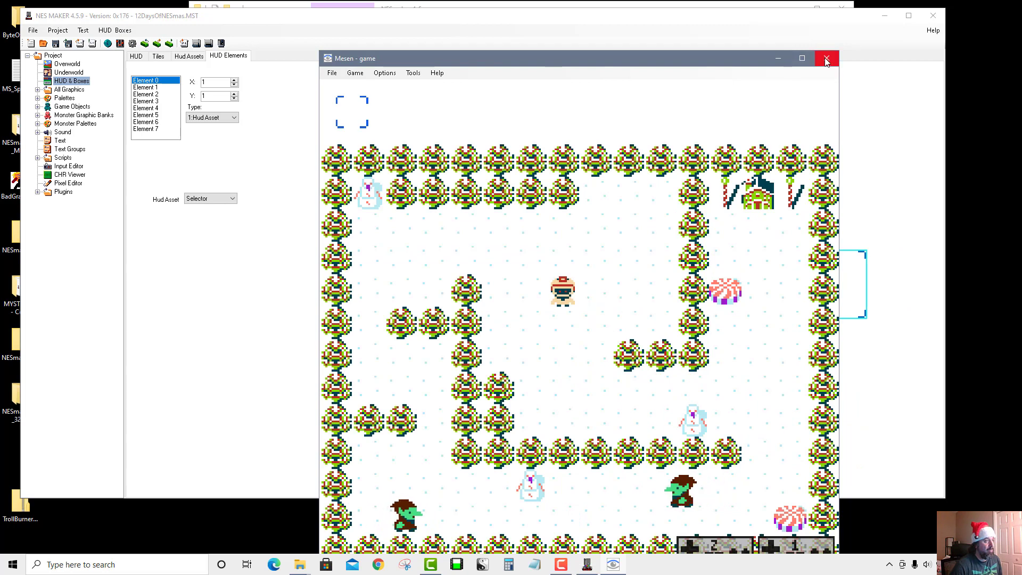
key(Right)
key(Down)
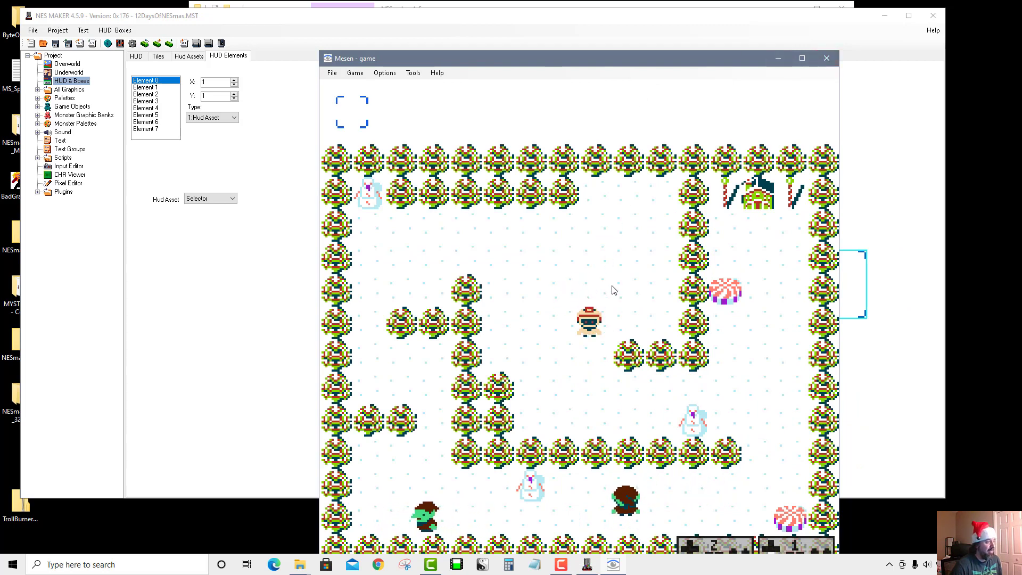
key(Right)
key(Up)
key(Right)
key(Up)
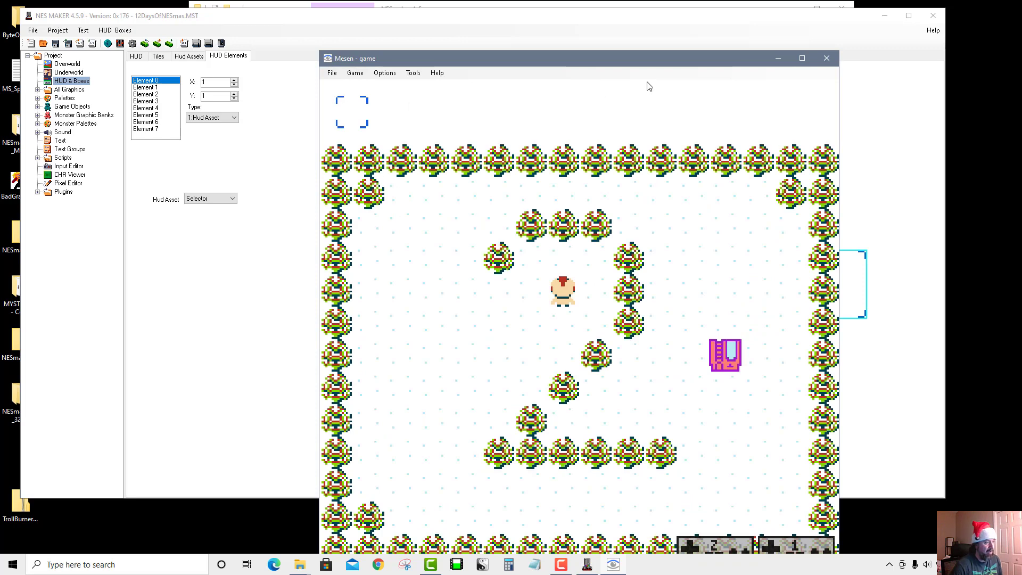
click(826, 57)
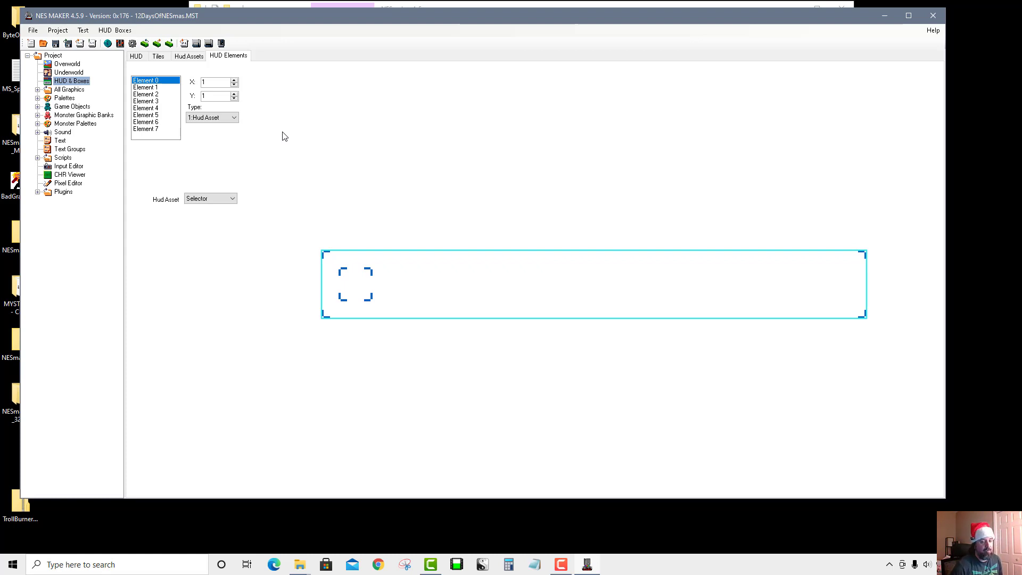
- Set HUD Element 1 to the type 2:Text and give it the string "Trolls Steal Xmas"
click(160, 88)
click(209, 120)
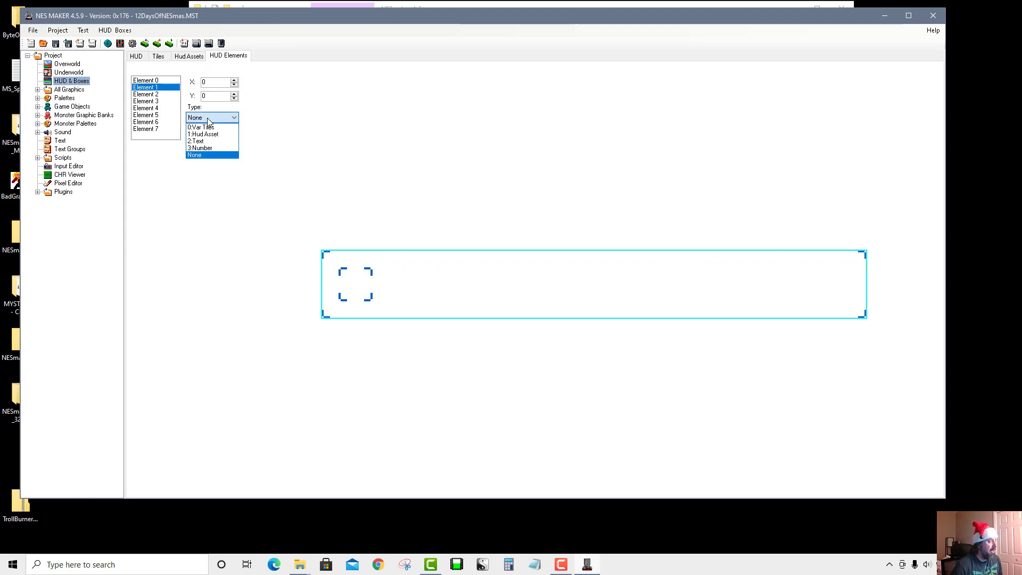
click(209, 122)
click(208, 119)
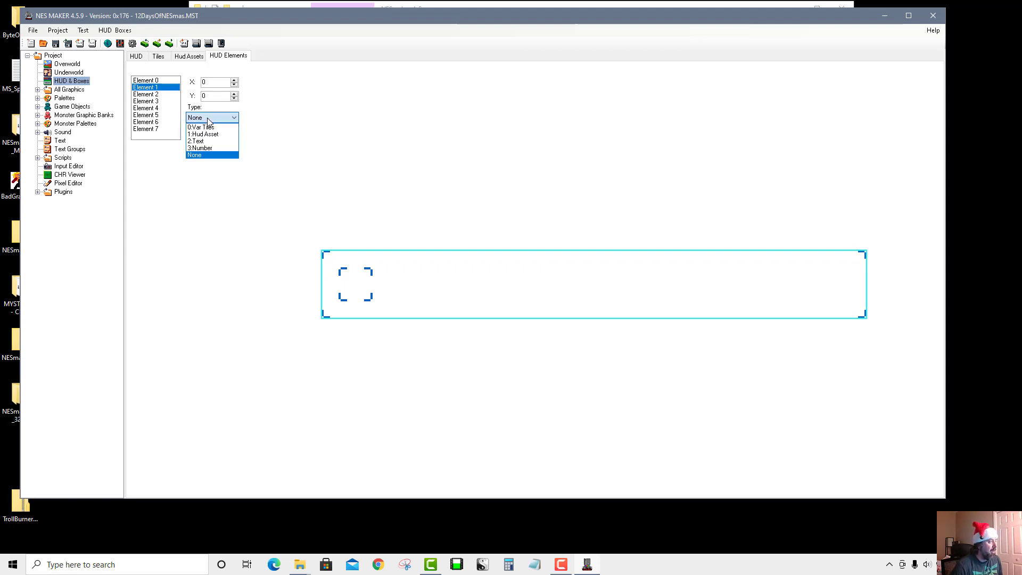
click(222, 141)
click(221, 181)
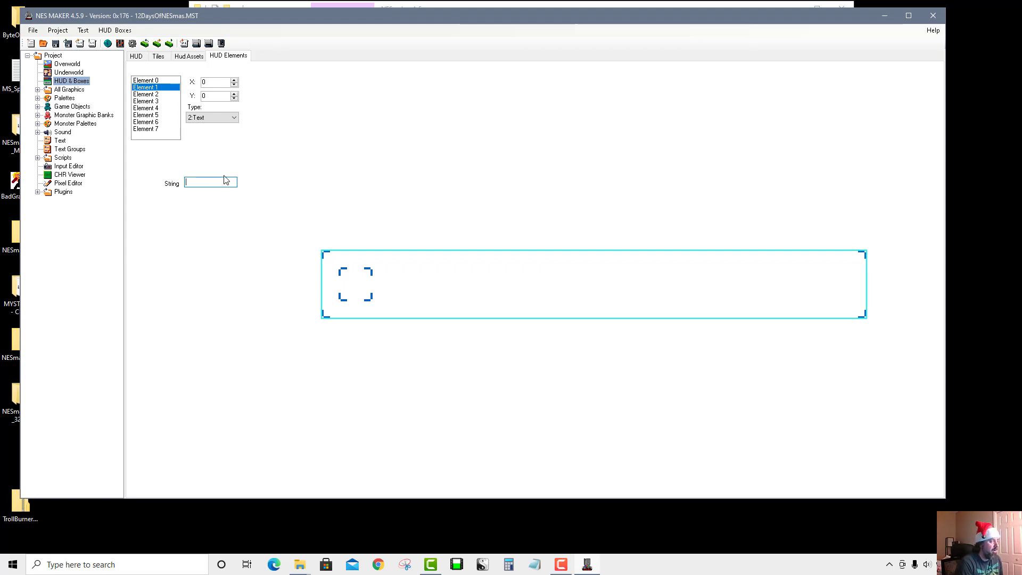
text(Troll)
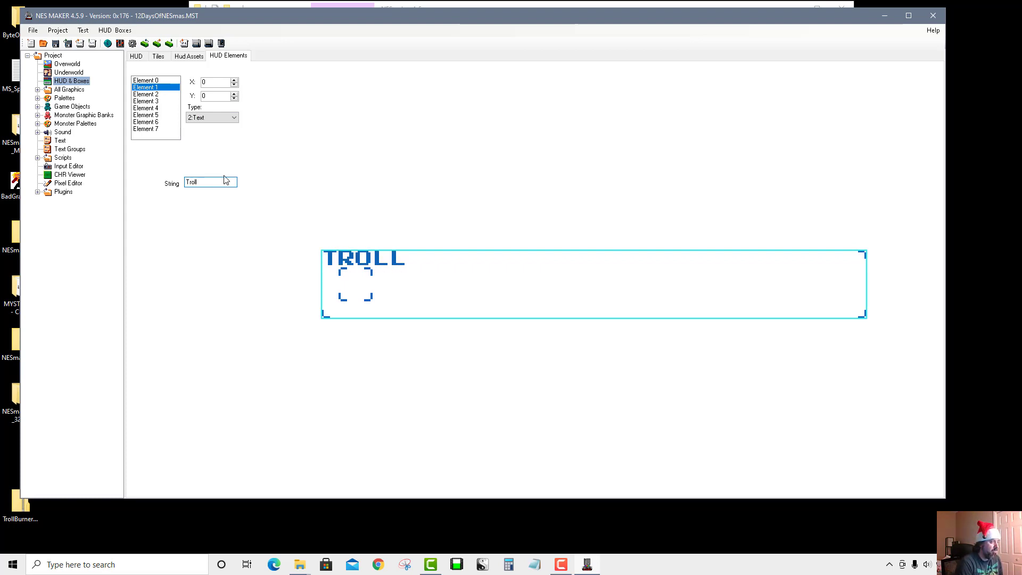
text(s Steal X)
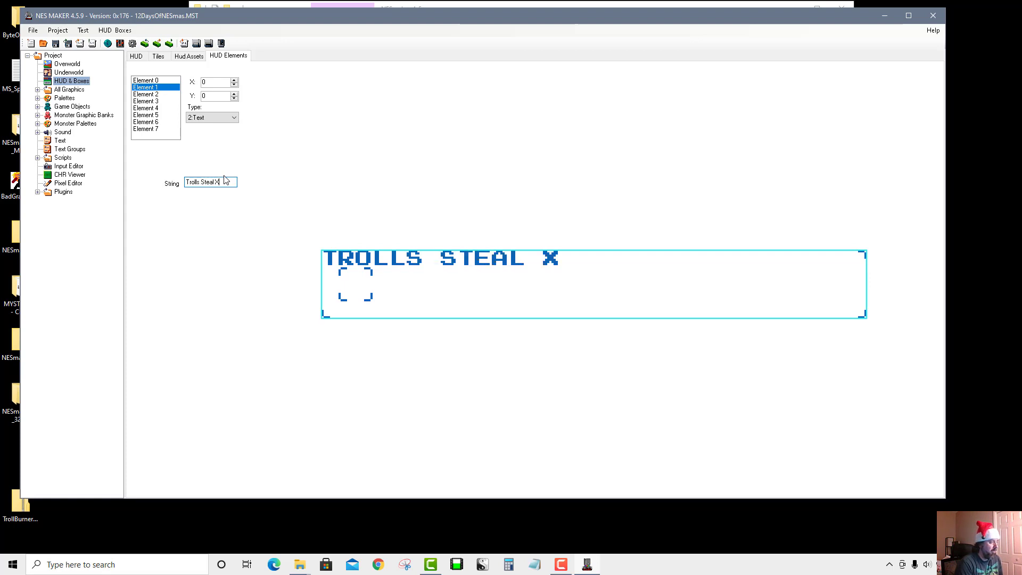
text(mas)
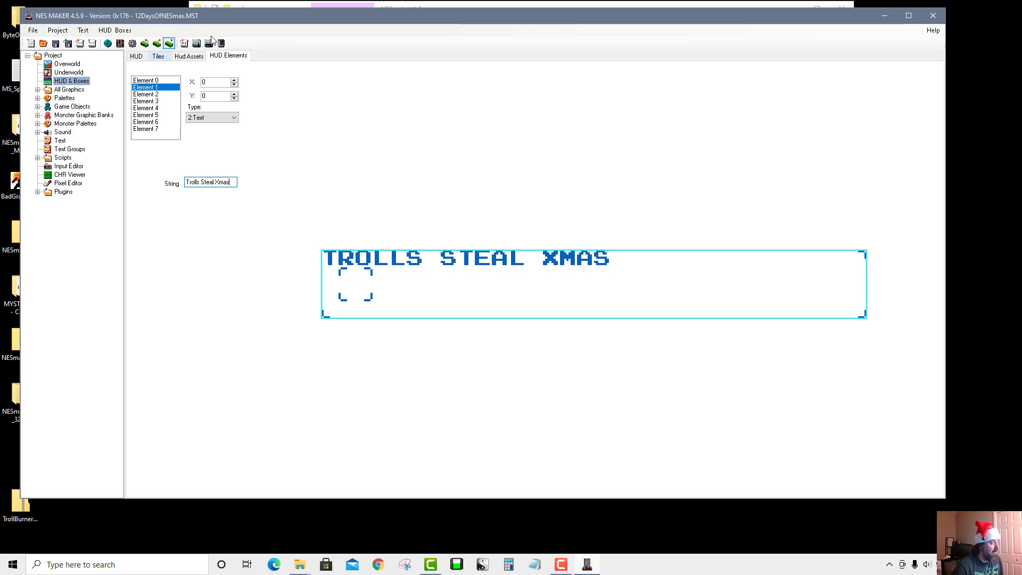
- Position the Element 1 text beside the selector at X 4, Y 1
click(234, 79)
click(234, 79)
click(235, 79)
click(235, 79)
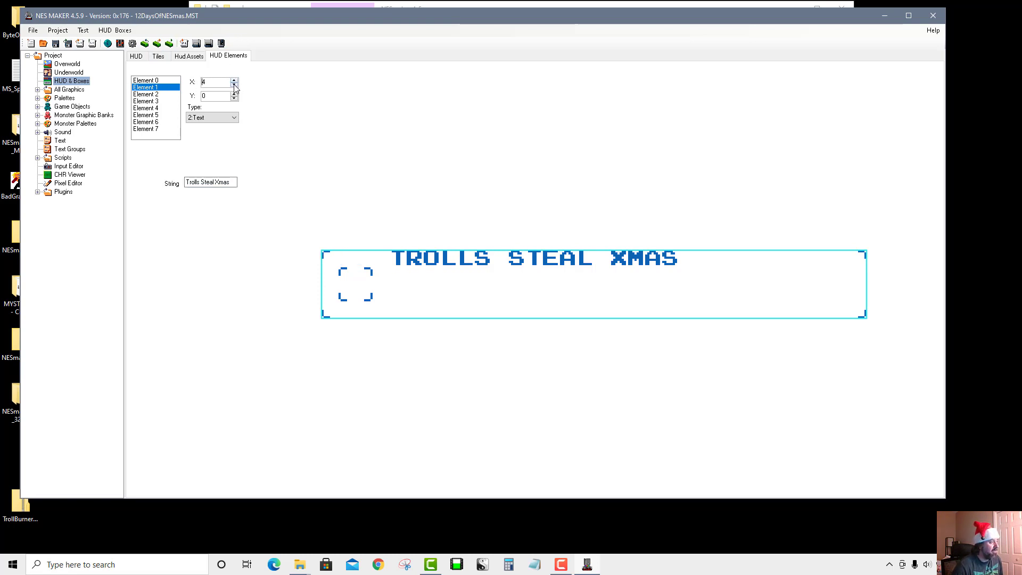
click(235, 93)
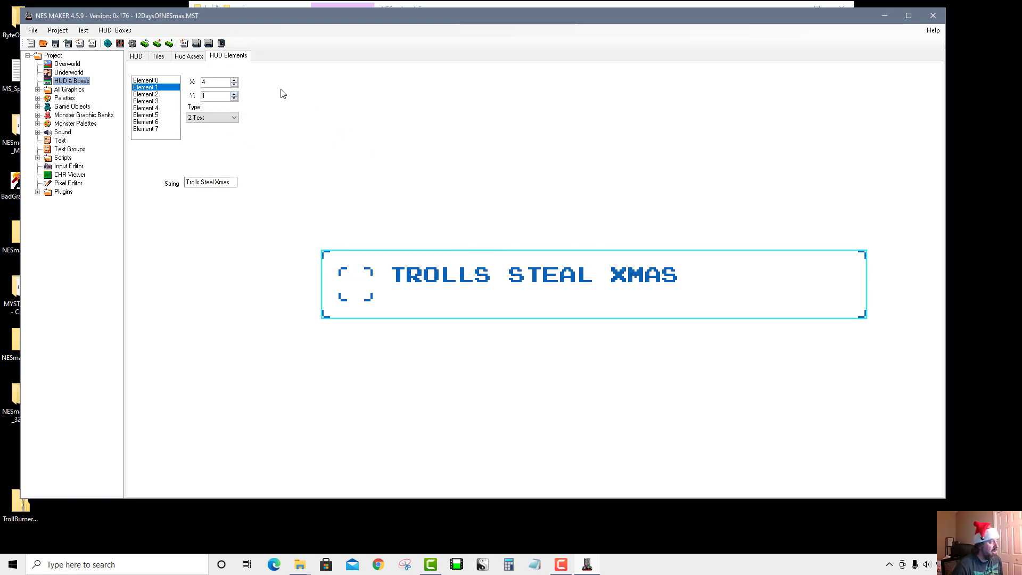
- Test the game in the Mesen emulator to check the HUD text, and close the emulator
drag(231, 182, 157, 172)
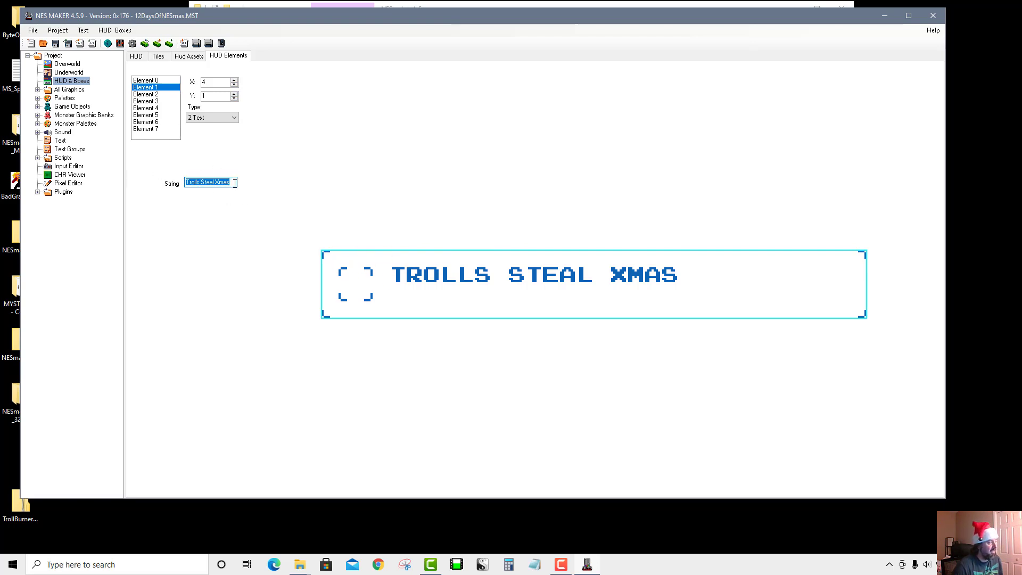
drag(235, 184, 167, 183)
click(251, 189)
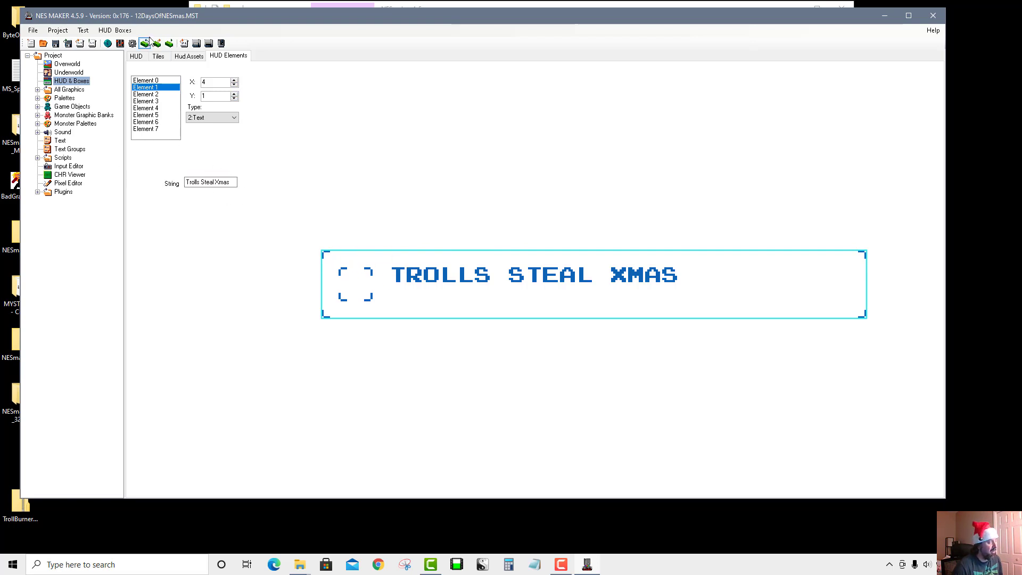
click(196, 43)
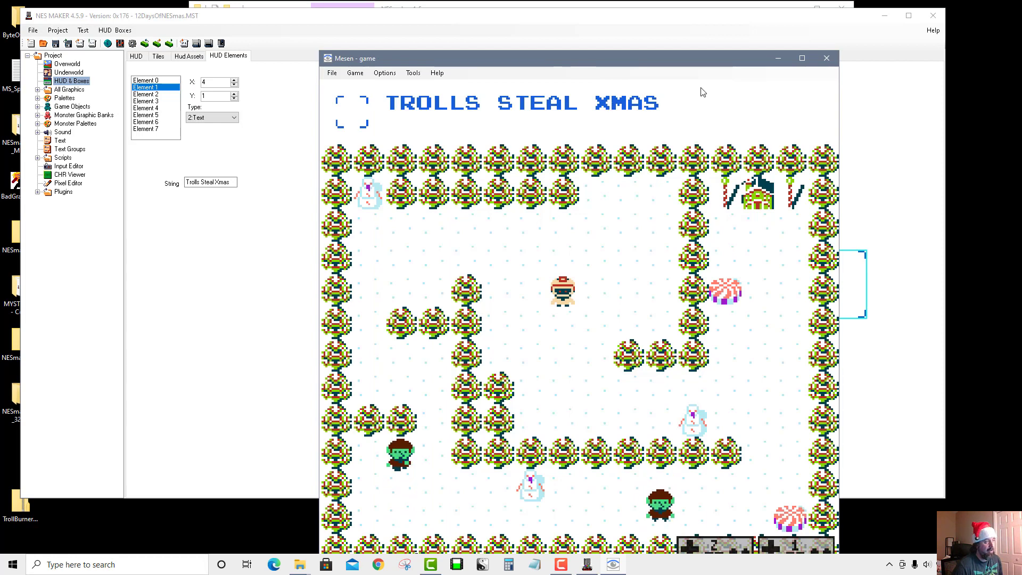
click(827, 58)
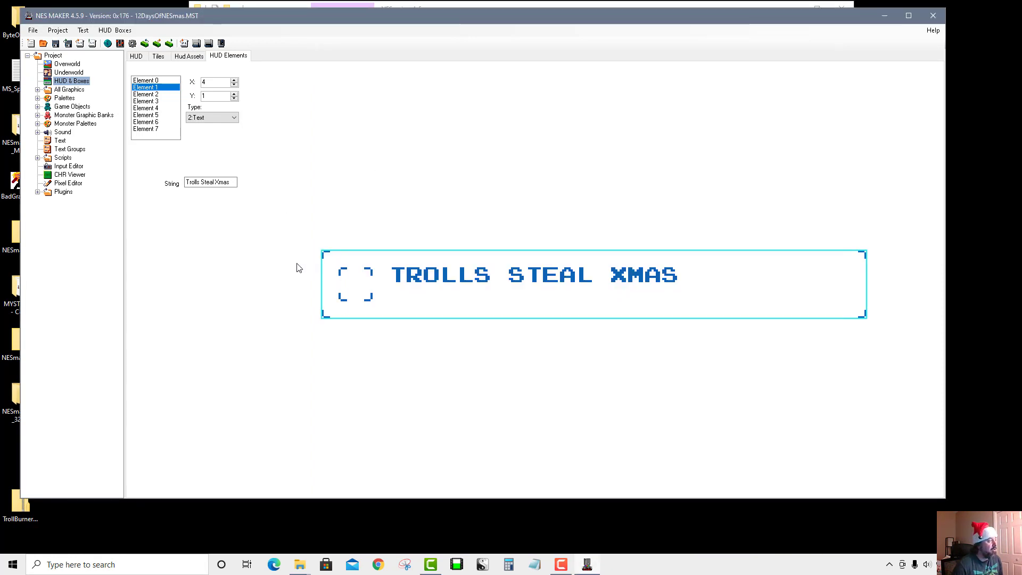
- Set HUD Element 2 to the type 0:Var Tiles
click(146, 94)
click(212, 117)
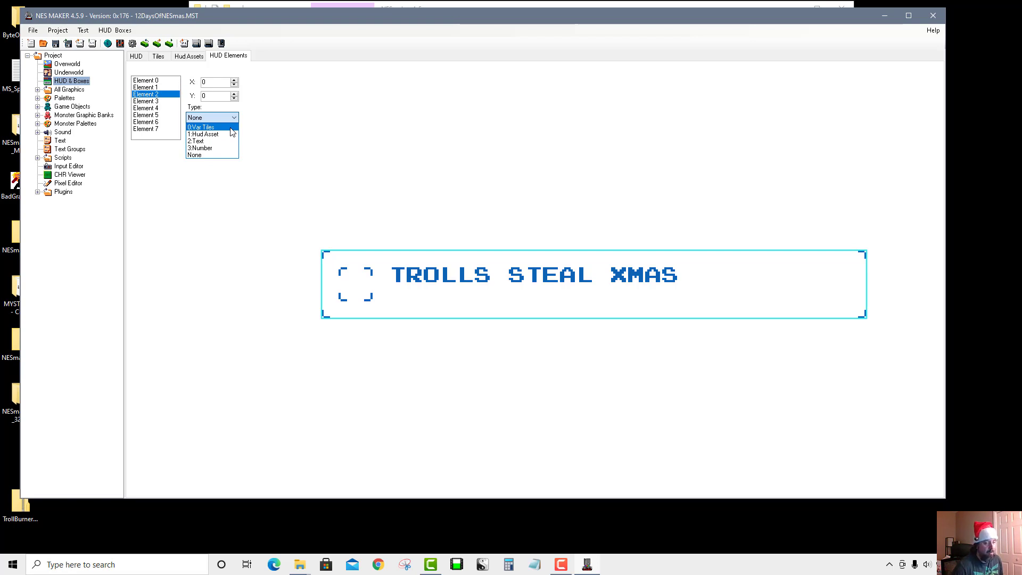
click(232, 128)
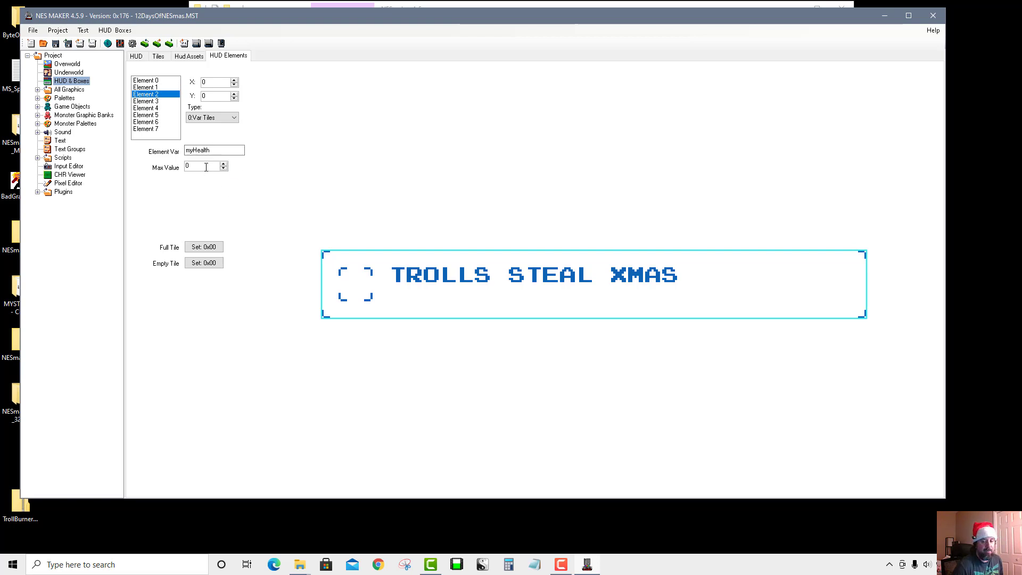
- Review the user variables in the project settings to find one for Element 2, and close the settings
click(132, 45)
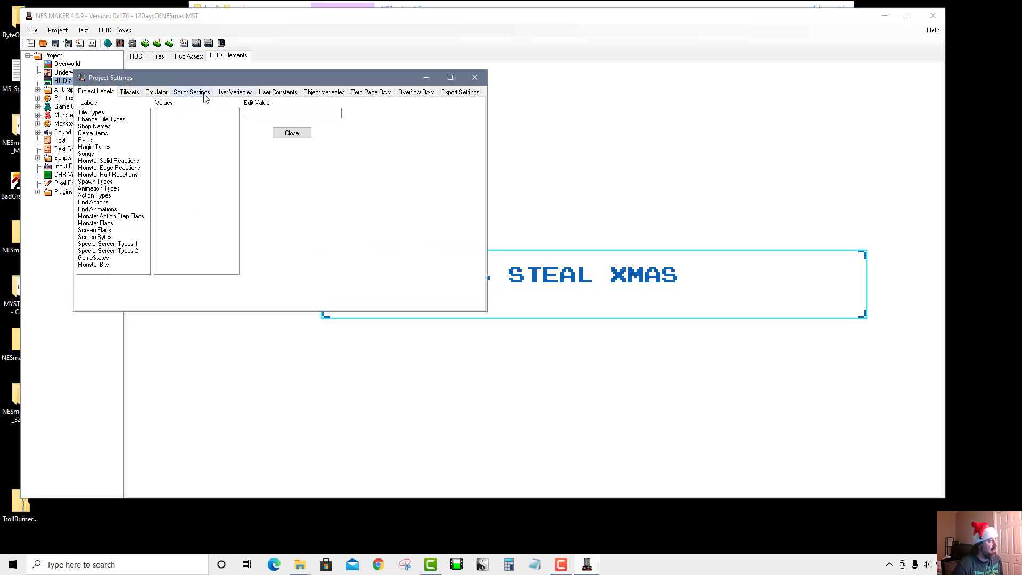
click(234, 94)
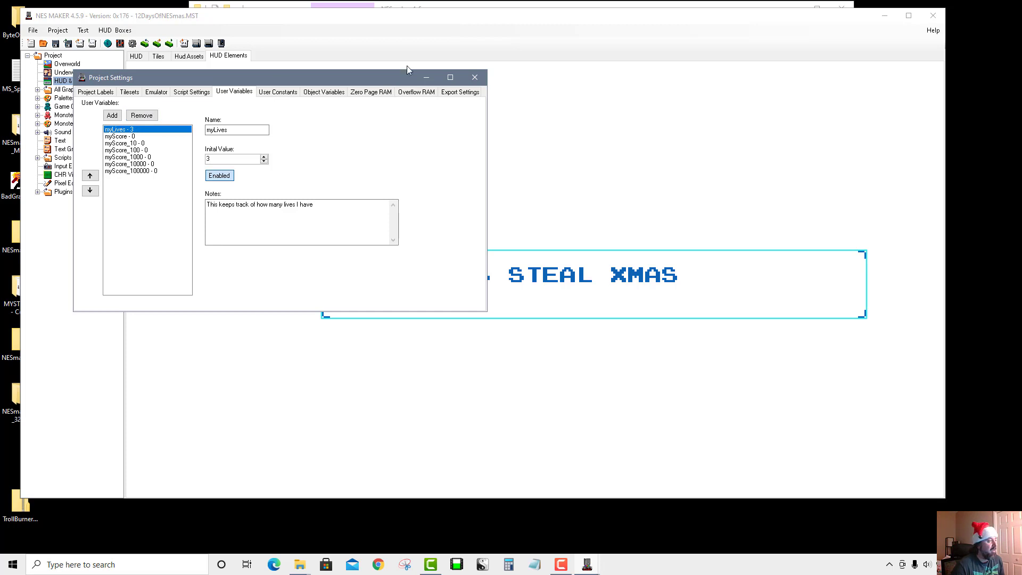
click(475, 78)
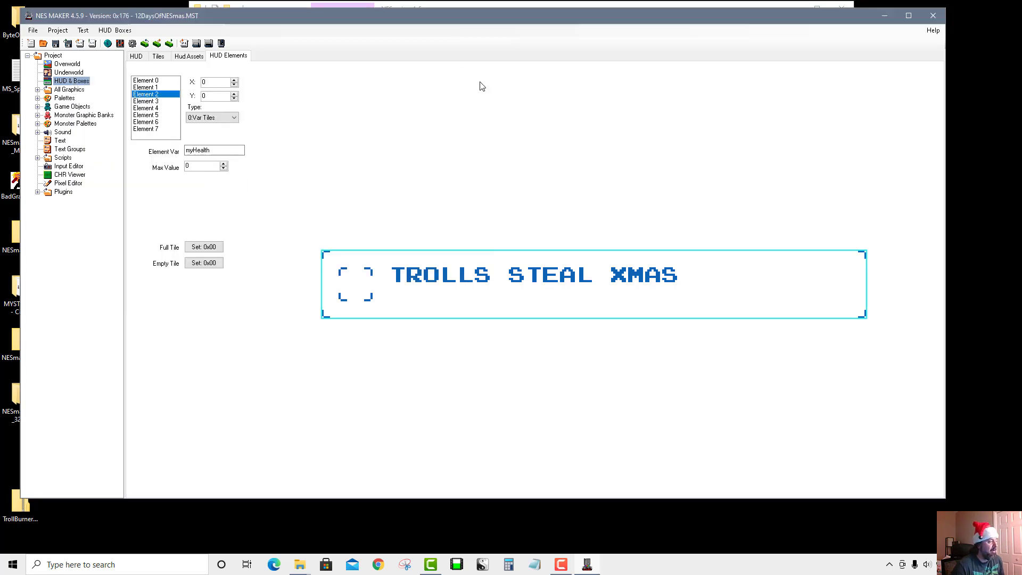
click(133, 44)
click(241, 107)
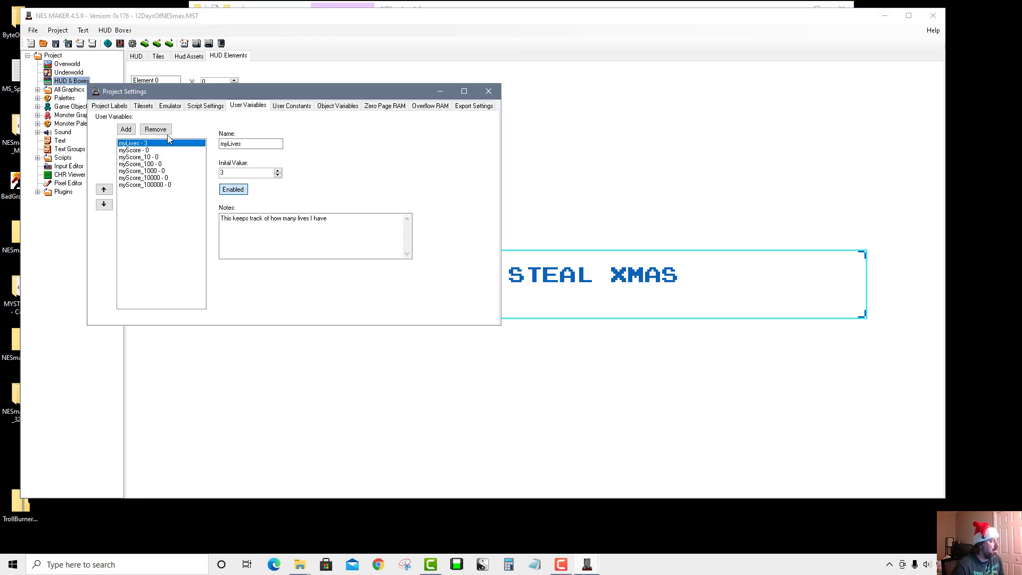
click(488, 91)
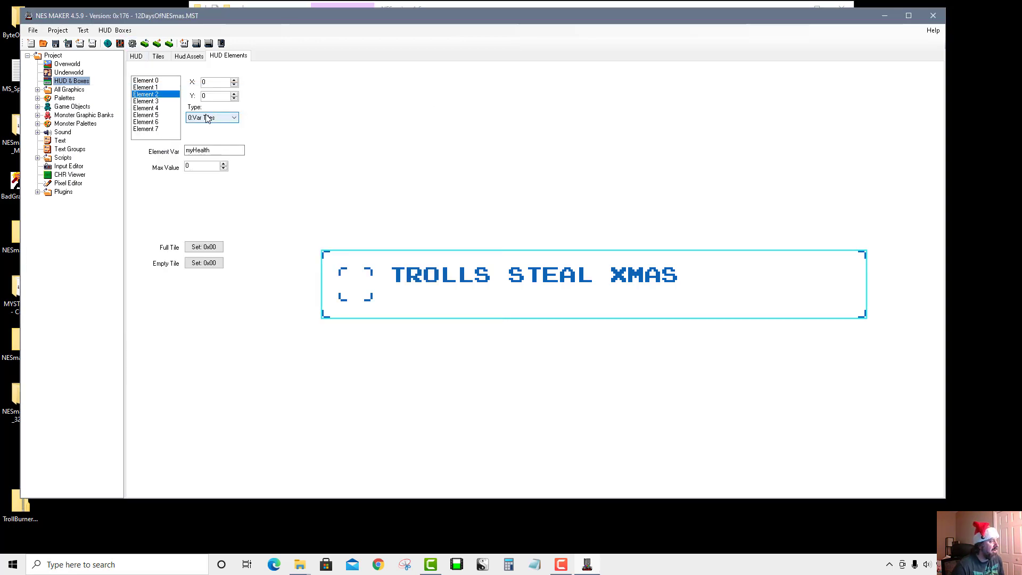
- Try to compile and test the game with myHealth as Element 2's variable, and dismiss the compiler windows
click(219, 150)
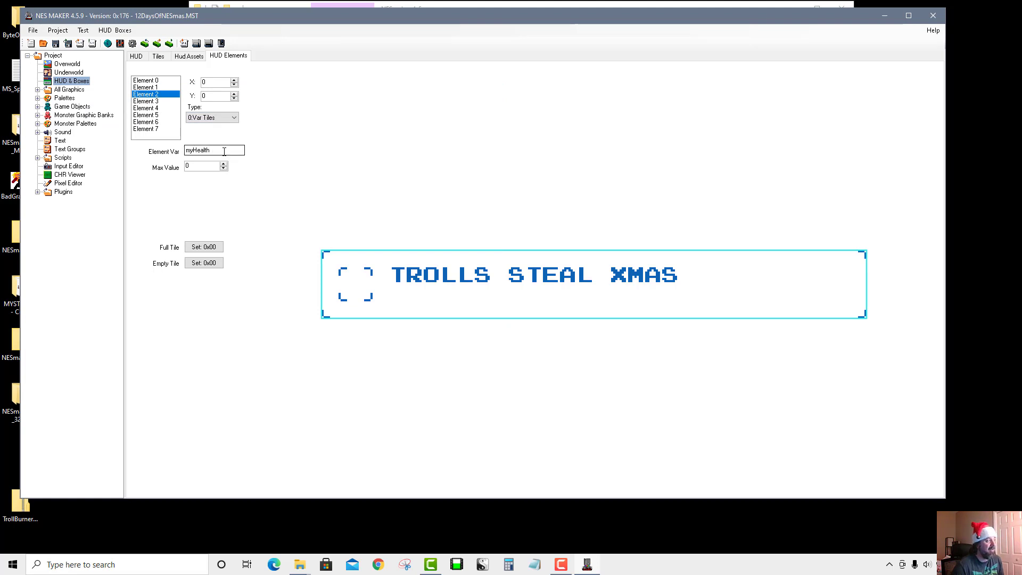
click(197, 46)
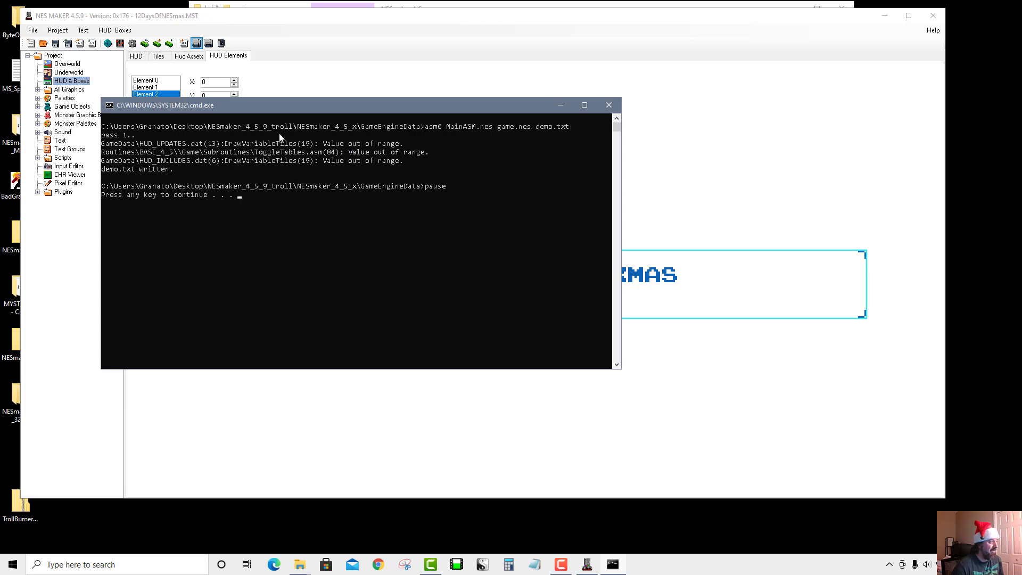
click(608, 106)
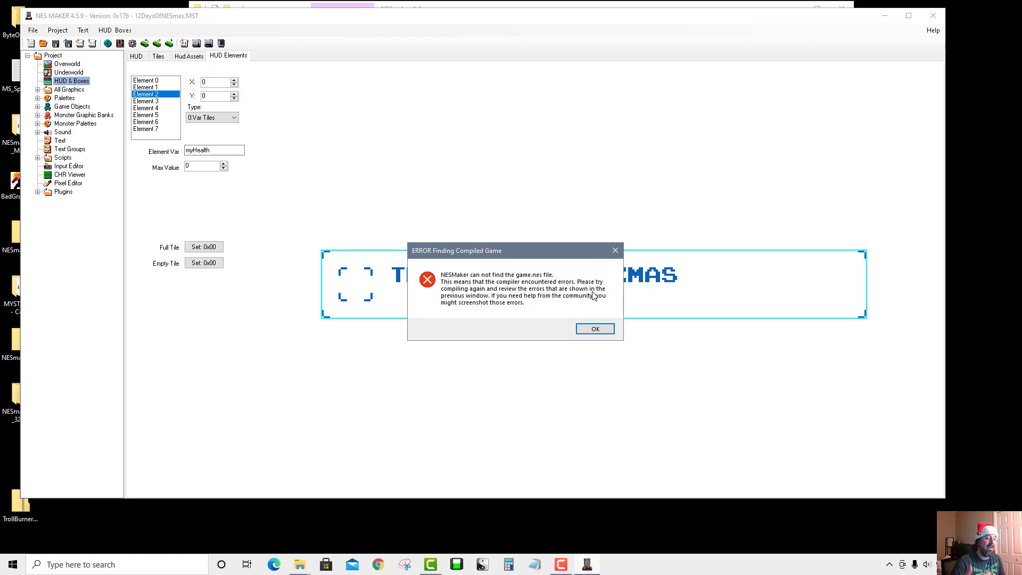
click(594, 329)
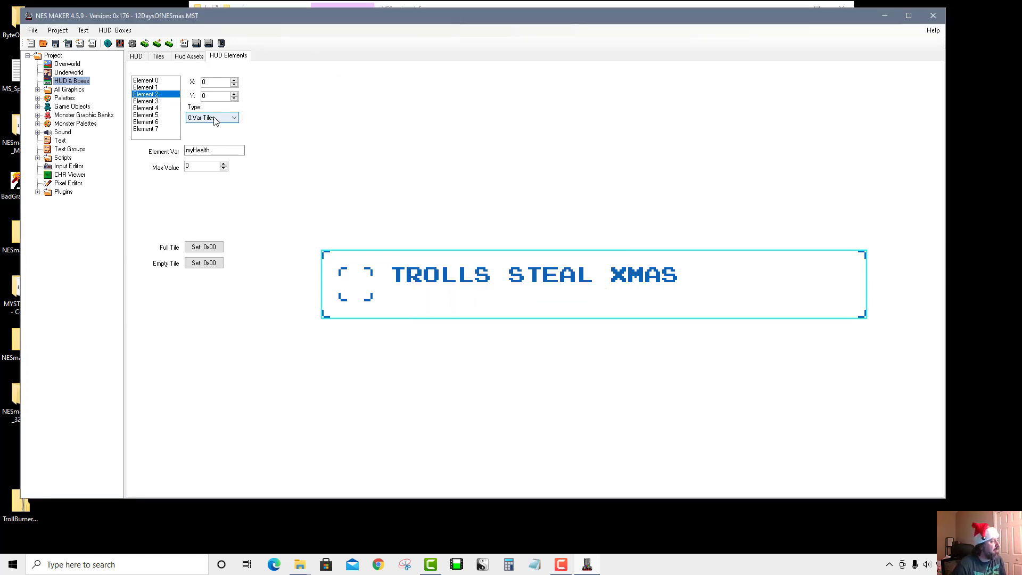
- Set Element 2's variable to myLives and its maximum value to 3
drag(225, 148, 181, 148)
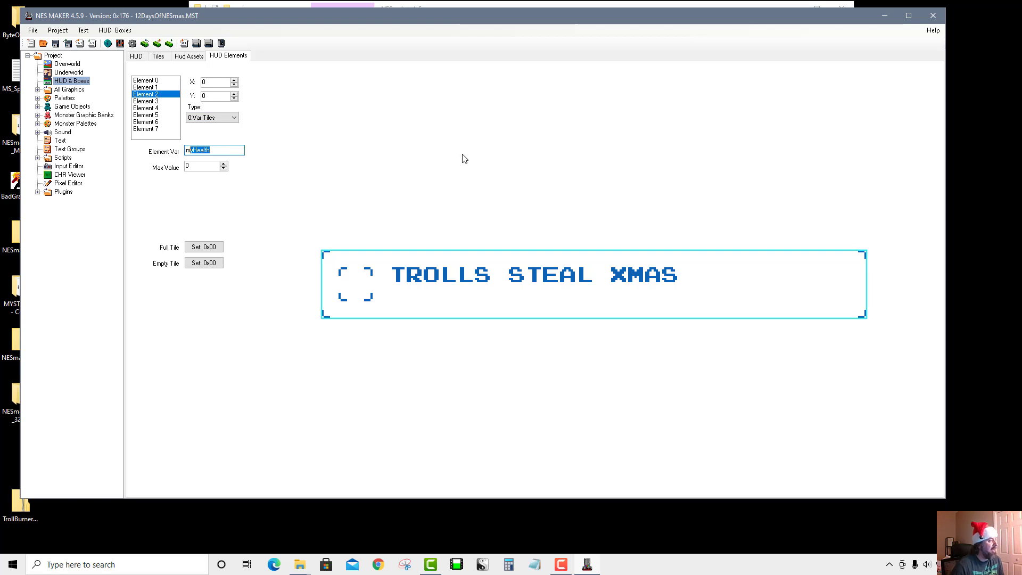
key(BackSpace)
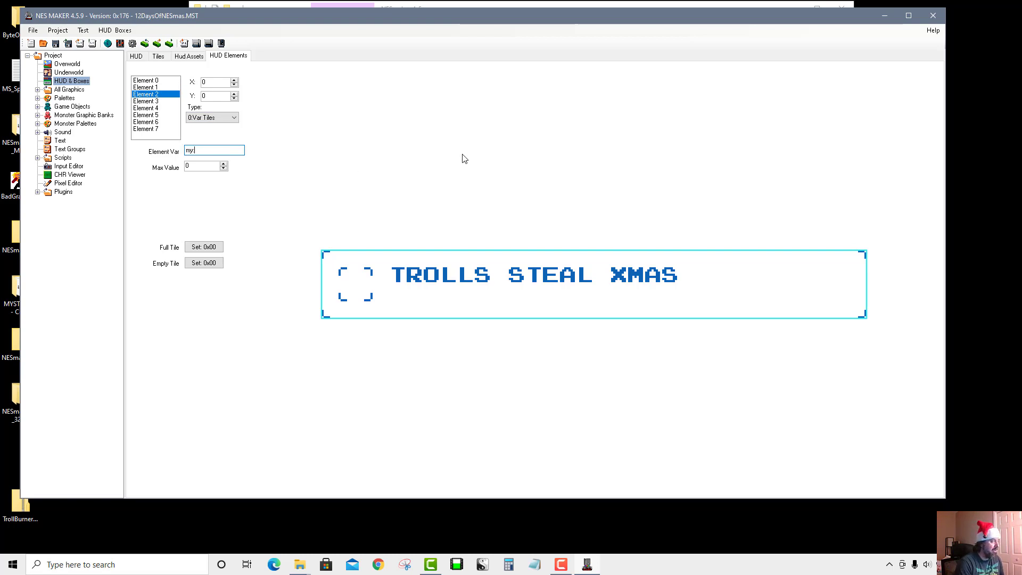
text(Lives)
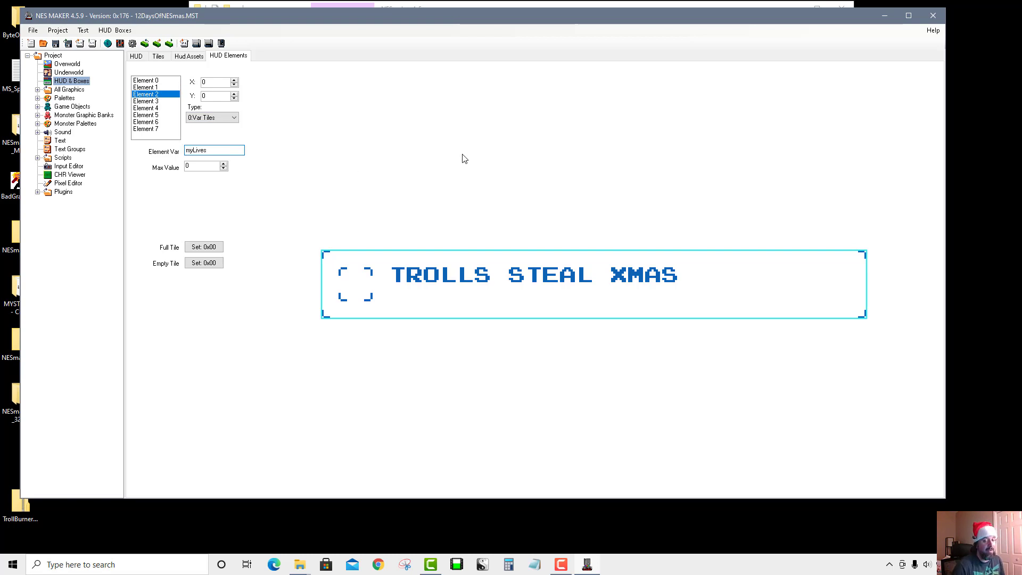
click(503, 158)
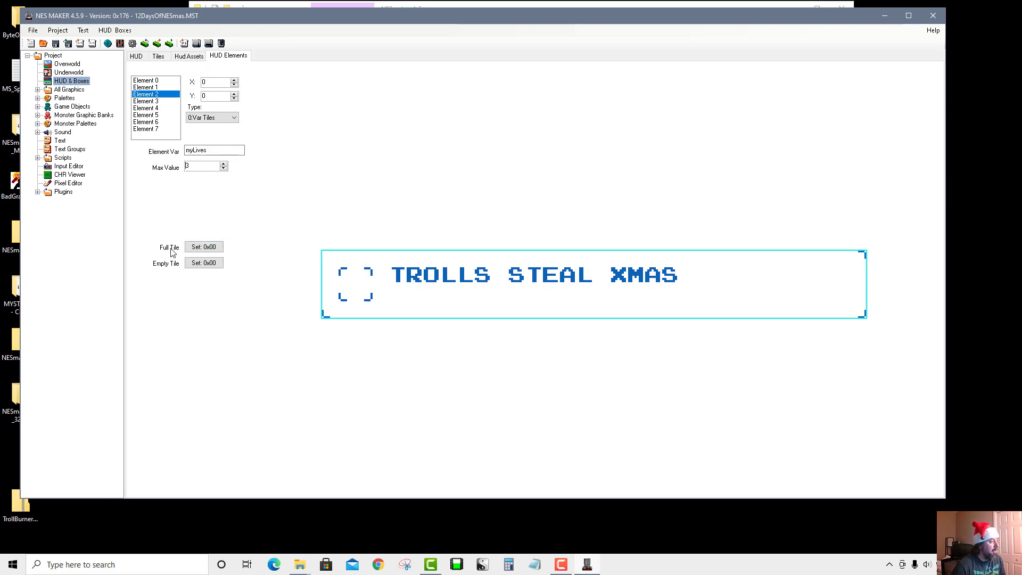
- Assign the up-arrow tile 0xC3 as Element 2's full tile and the down-arrow tile 0xC1 as its empty tile
click(202, 249)
drag(190, 121, 527, 65)
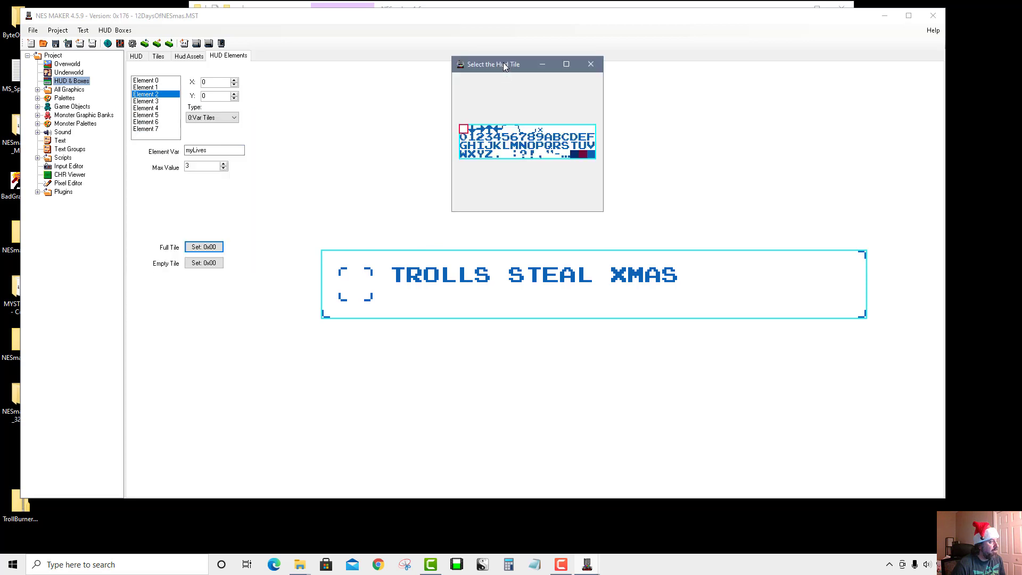
click(489, 129)
click(204, 263)
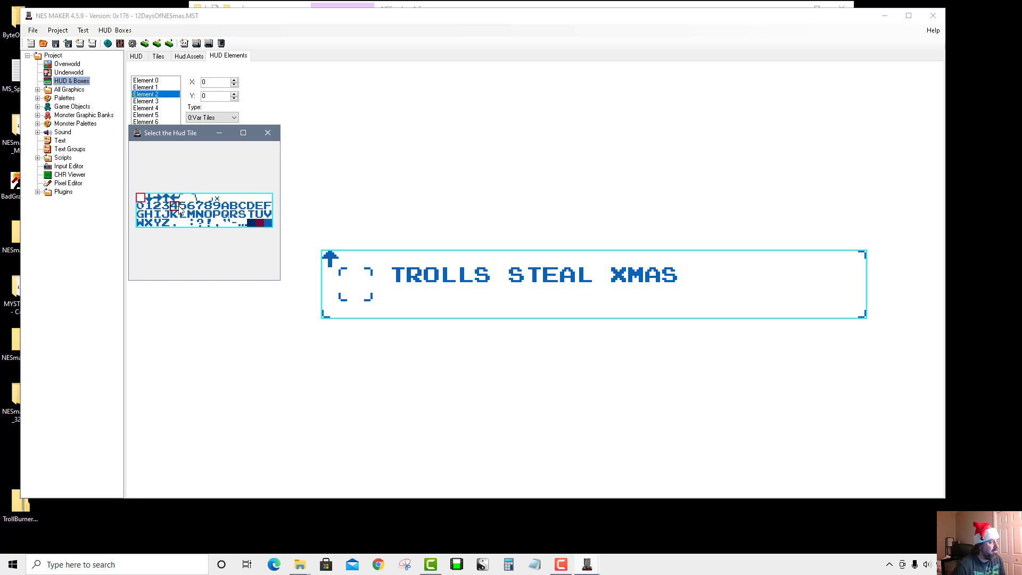
click(149, 198)
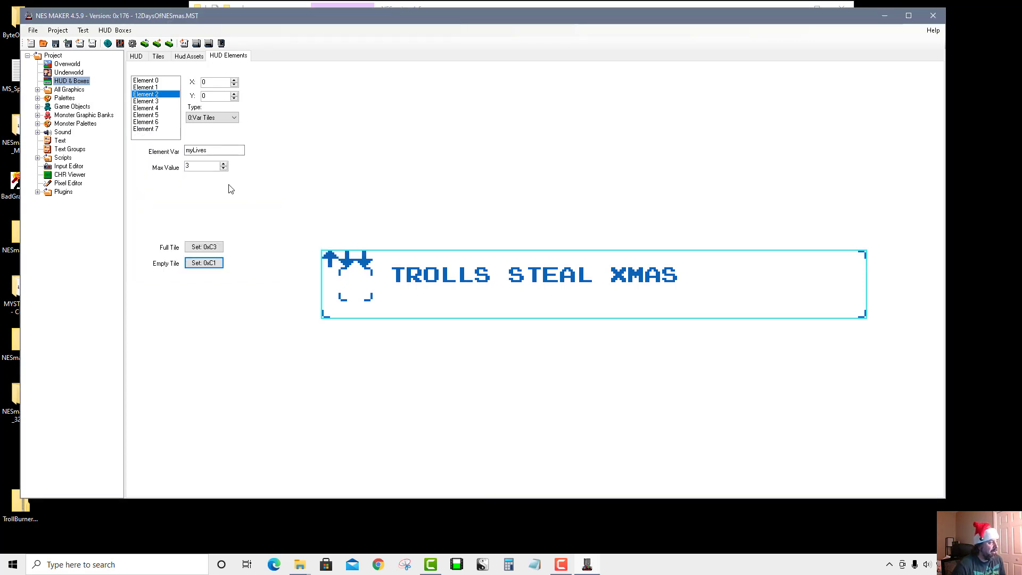
- Check the initial value of the myLives user variable in the project settings against Element 2's maximum value
click(202, 169)
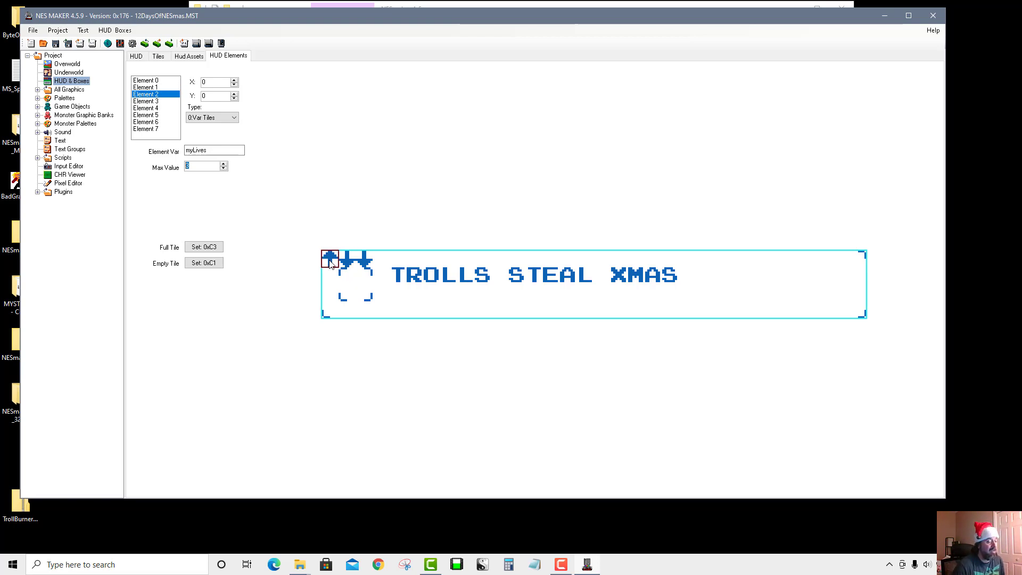
click(132, 43)
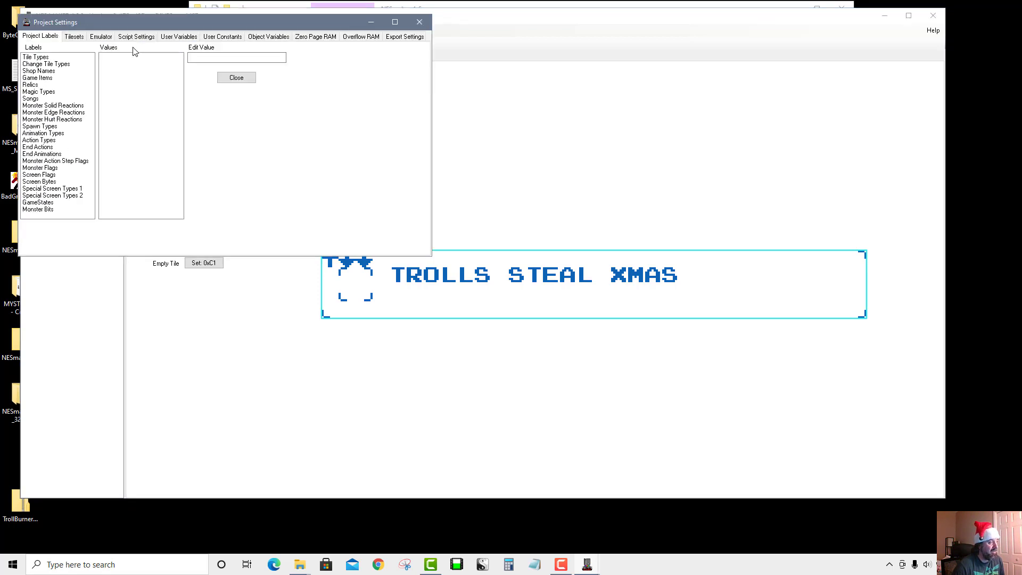
click(187, 36)
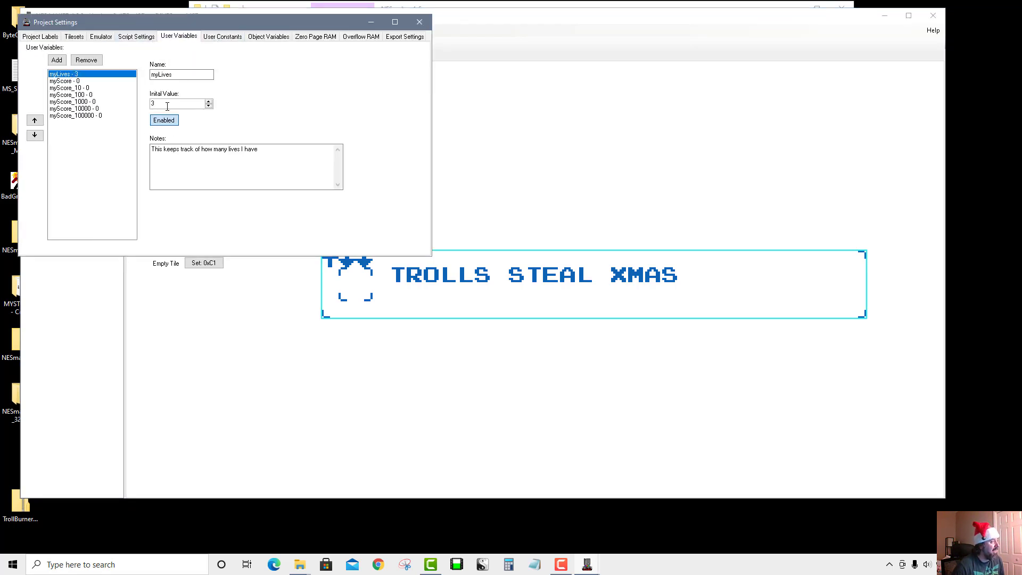
double_click(168, 106)
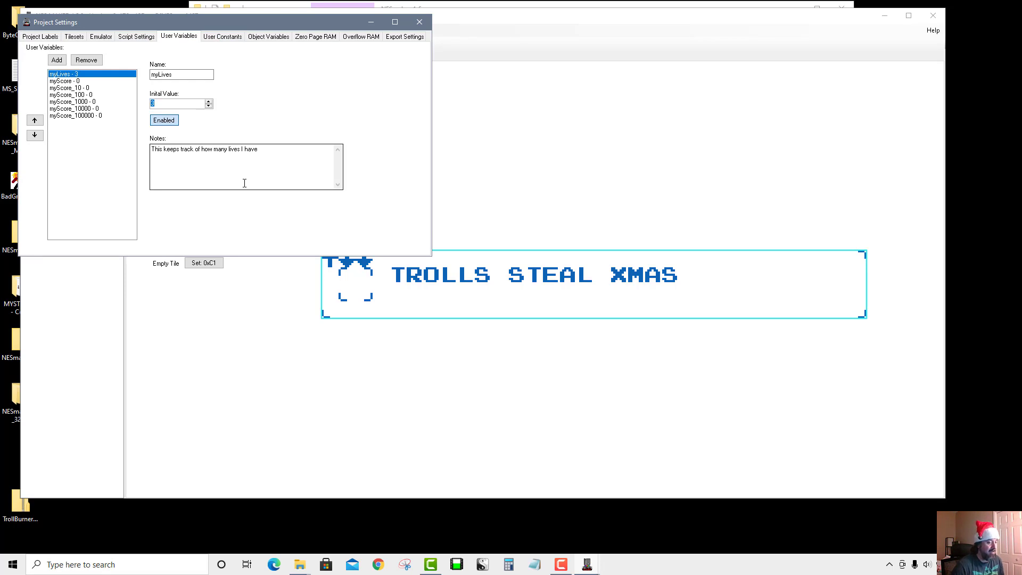
click(419, 22)
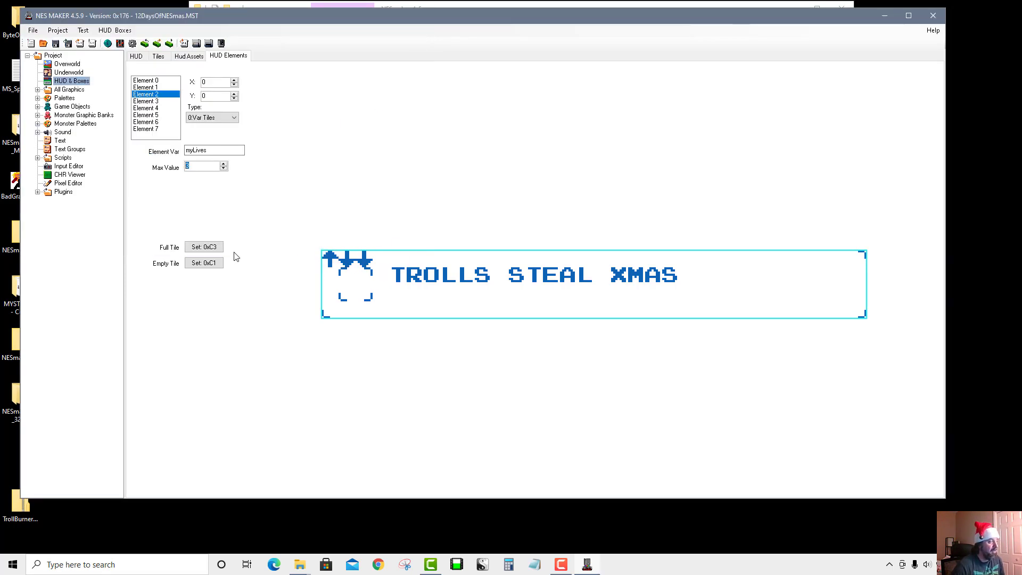
- Move Element 2 to X 4, Y 2 in the HUD and check its placement in a test run of the game
click(234, 83)
click(235, 82)
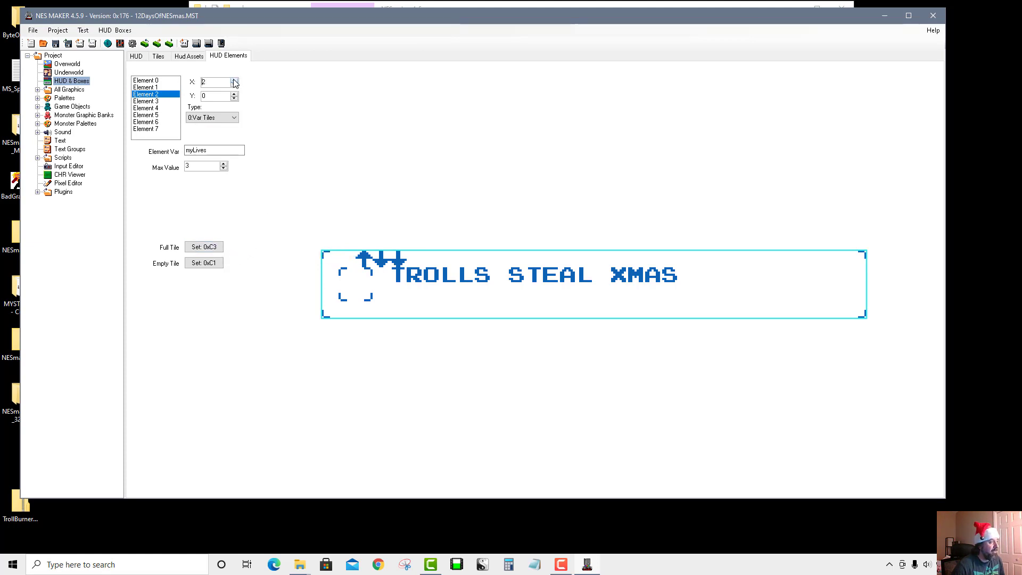
click(234, 83)
click(234, 83)
click(234, 82)
click(234, 85)
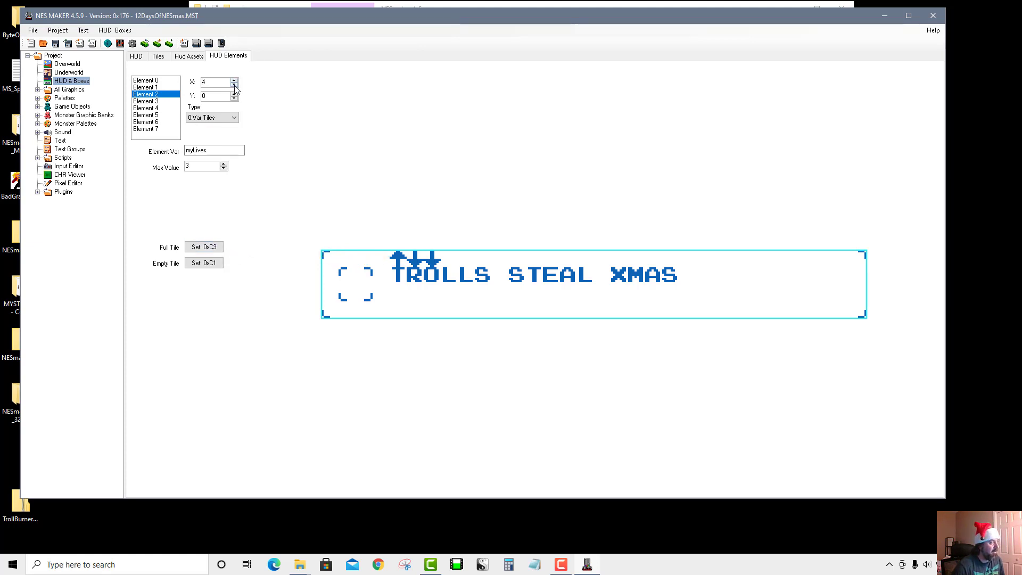
click(234, 94)
click(234, 94)
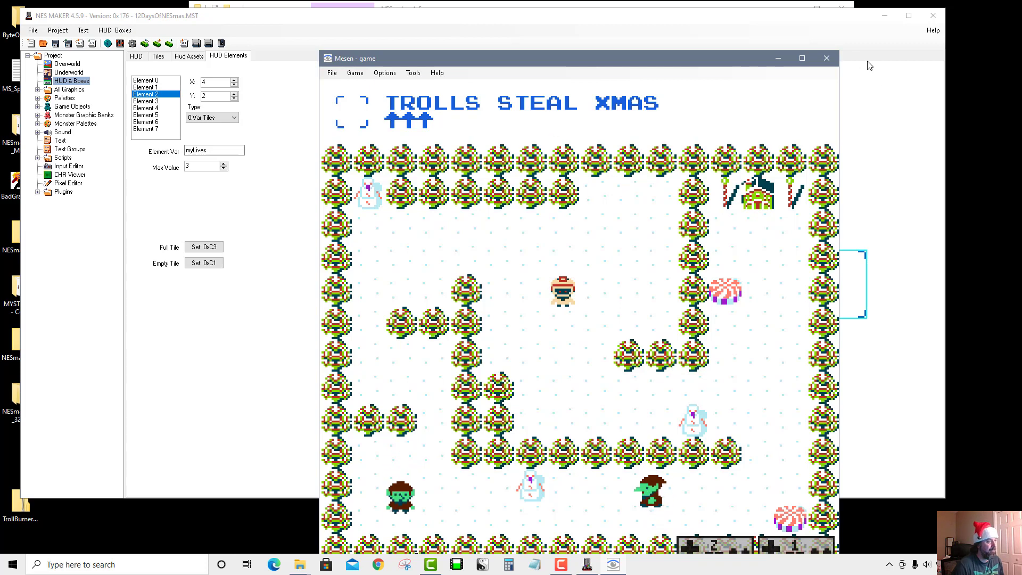
click(833, 61)
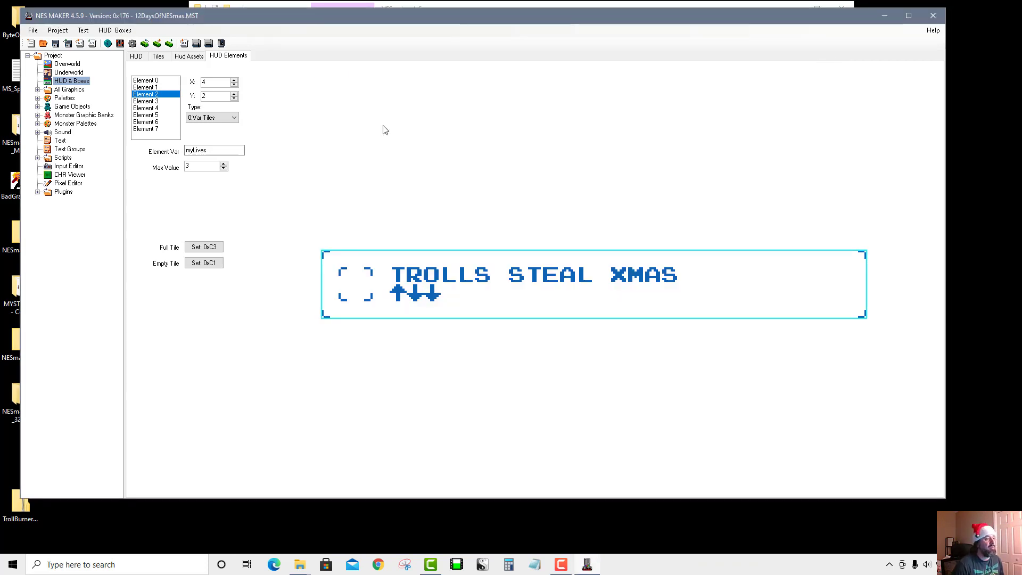
- Make Element 3 a Number element that uses the myScore variable
click(160, 101)
click(216, 118)
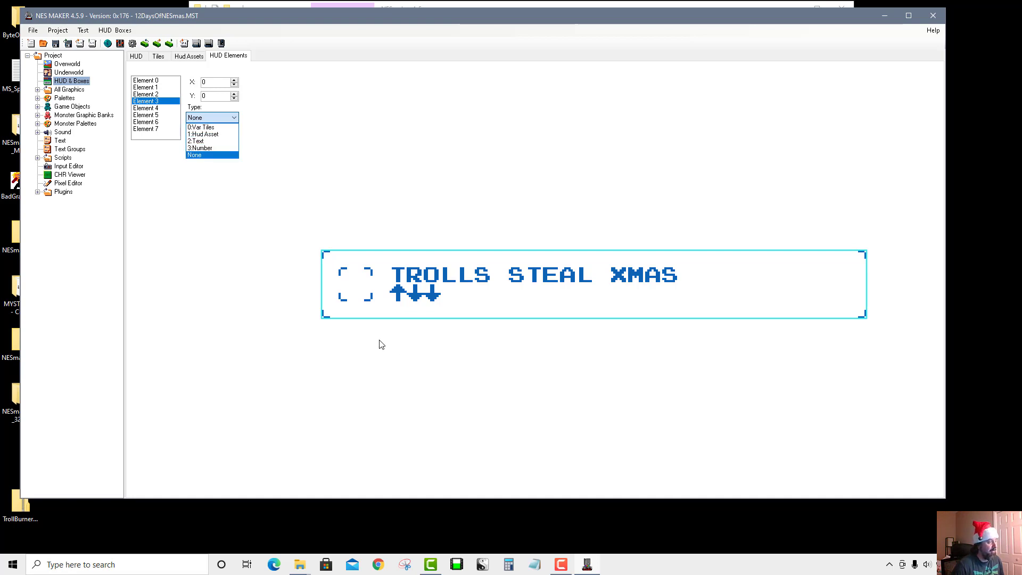
click(223, 148)
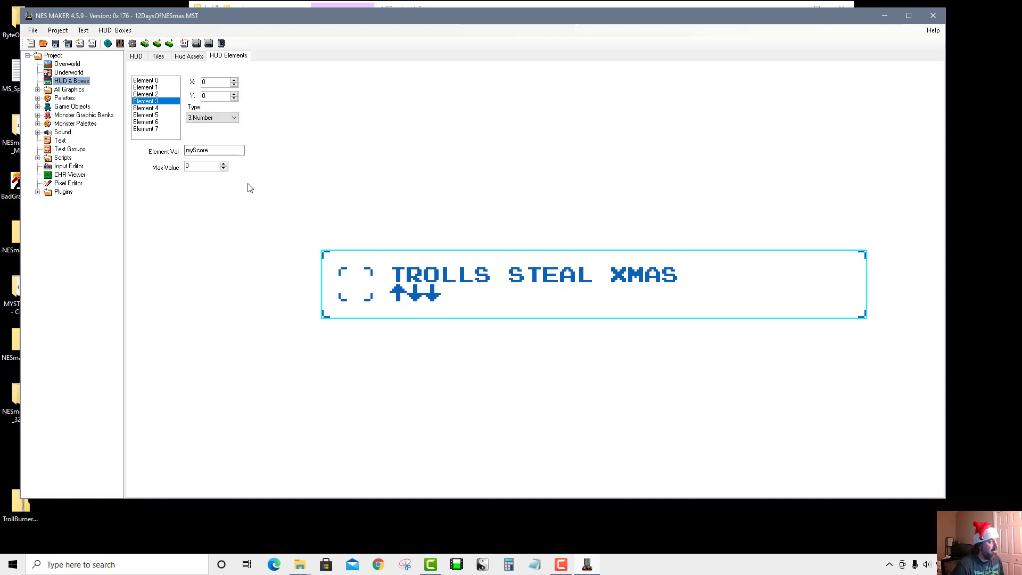
- Check the myScore entries among the project's user variables
click(135, 45)
click(207, 66)
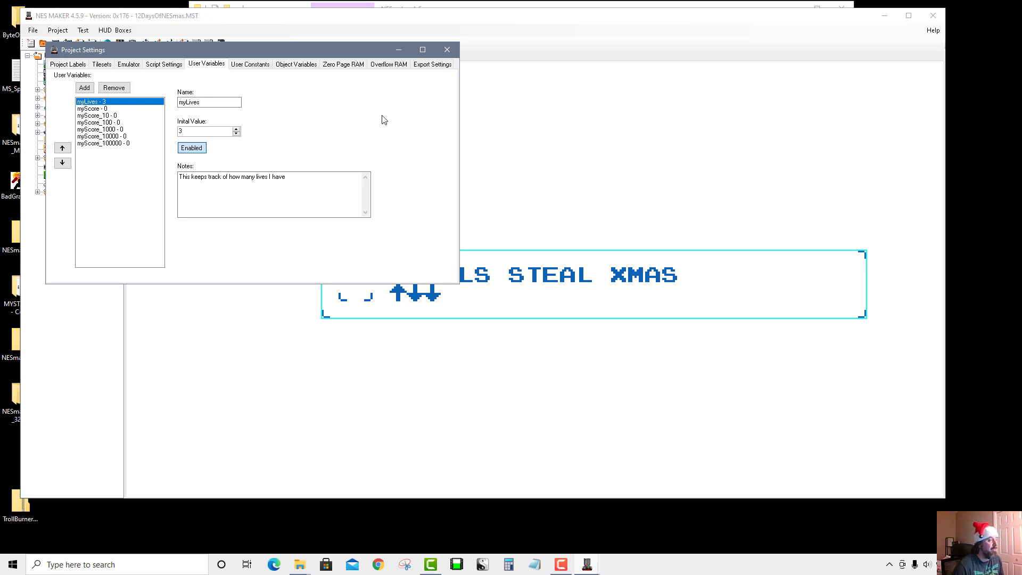
click(447, 50)
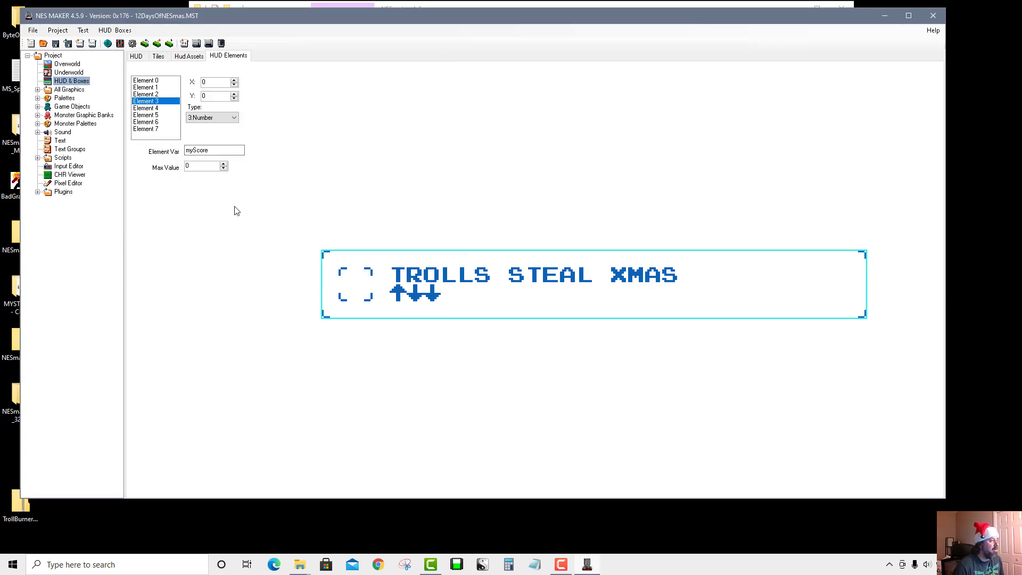
- Set Element 3's maximum value to 6
click(224, 165)
click(224, 165)
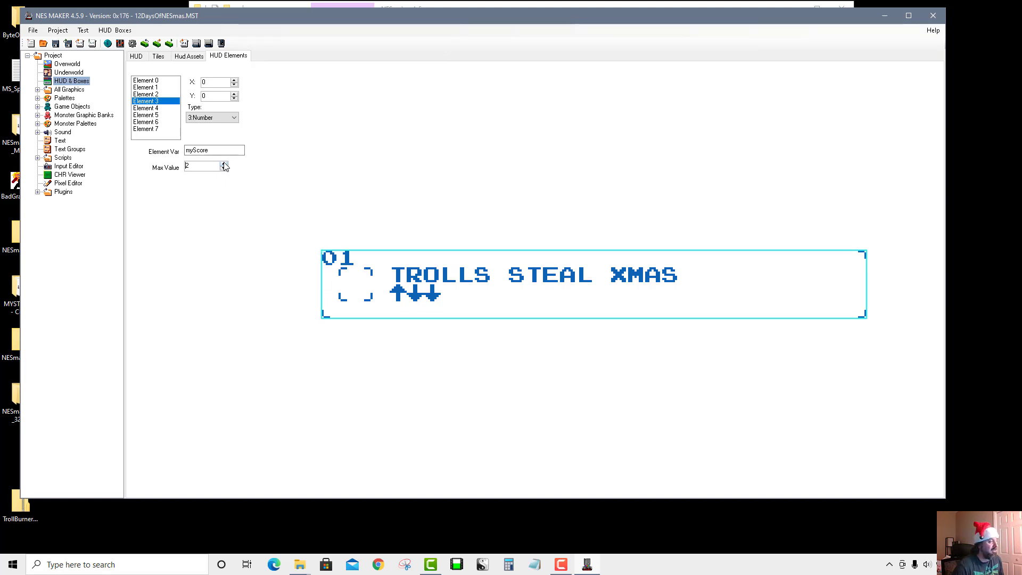
click(224, 164)
click(225, 164)
click(224, 164)
click(224, 165)
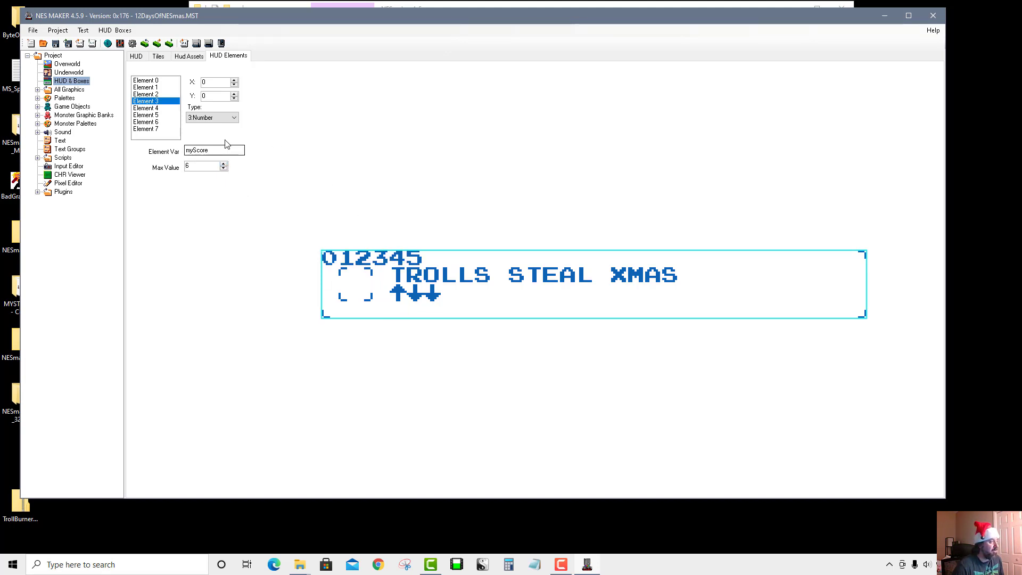
- Position the score number of Element 3 at X 15, Y 2 in the HUD
click(234, 81)
click(234, 81)
click(234, 81)
click(234, 81)
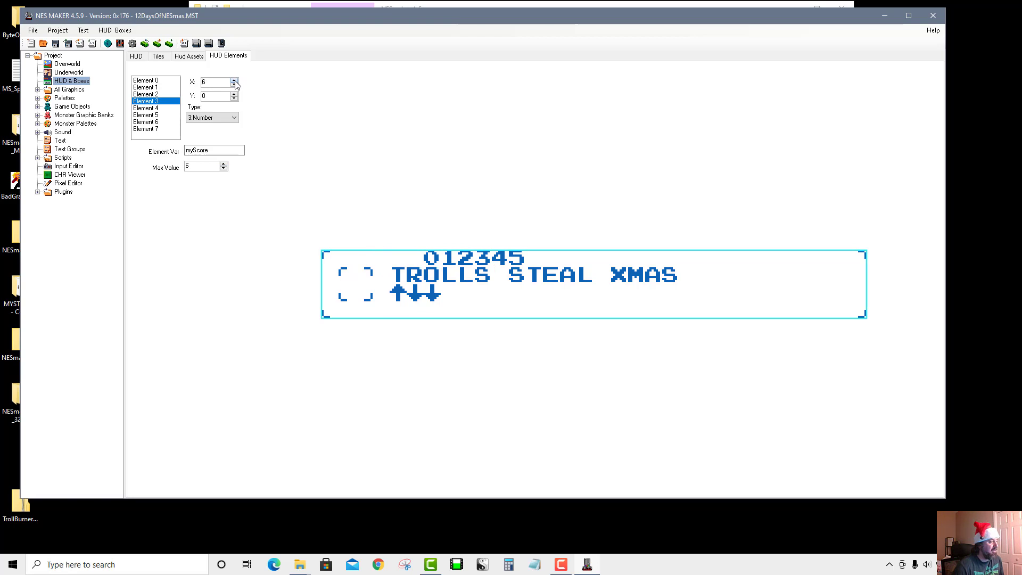
click(234, 81)
click(234, 81)
click(234, 81)
click(234, 81)
click(234, 81)
click(235, 81)
click(234, 81)
click(235, 81)
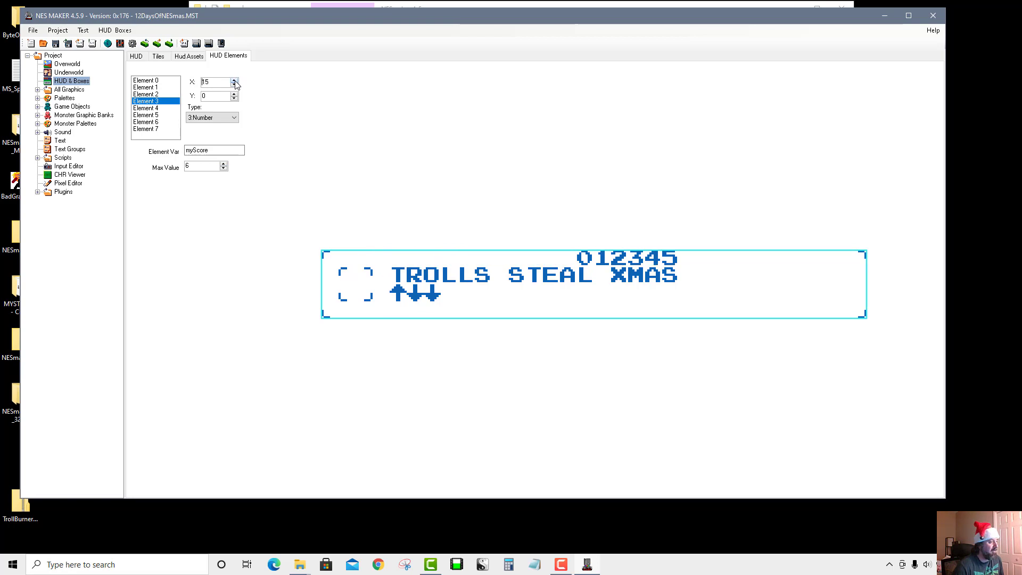
click(234, 94)
click(234, 94)
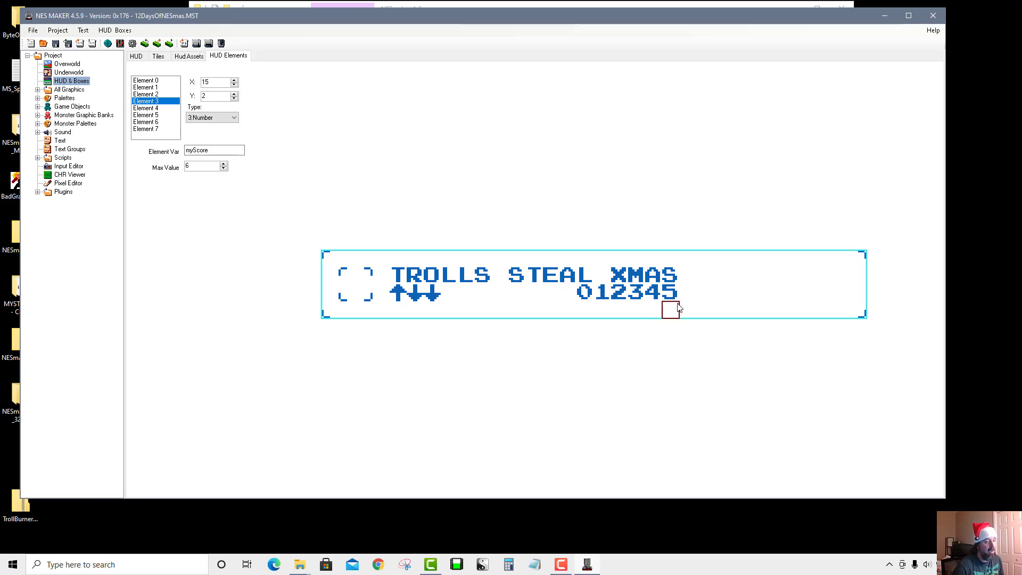
- Examine the myScore and myScore_10 user variables in the project settings, including their initial values
click(132, 43)
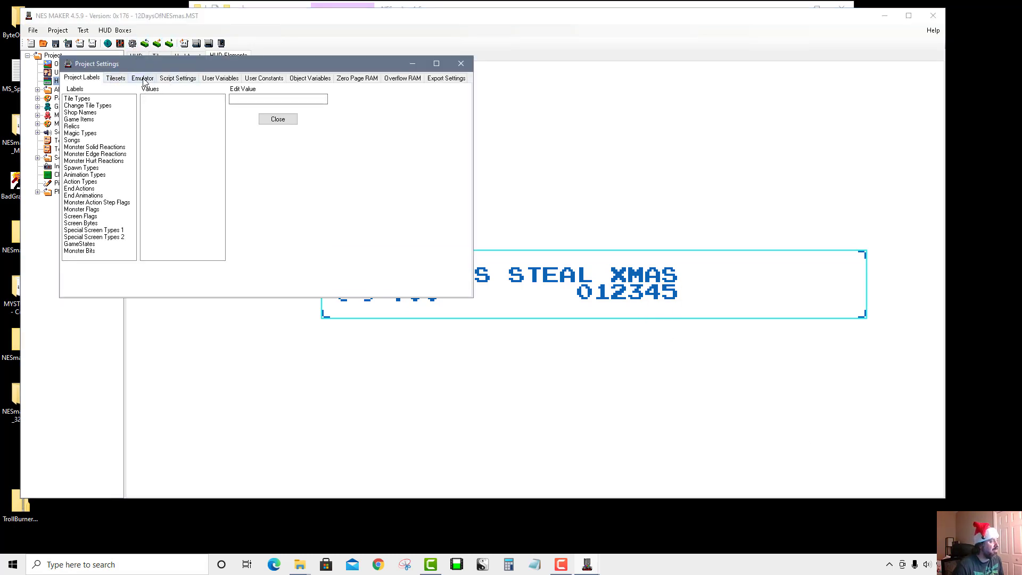
click(171, 80)
click(199, 80)
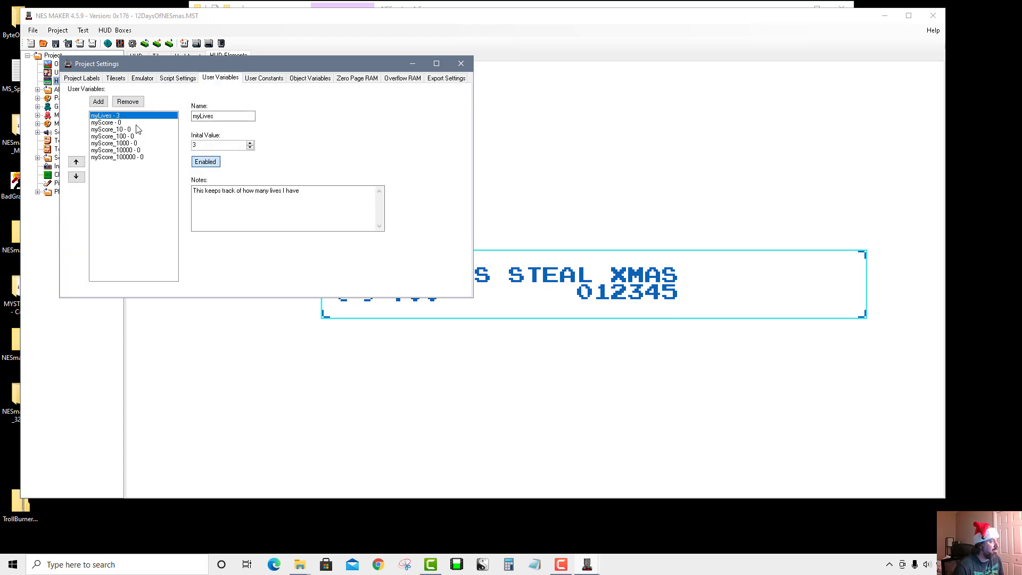
click(114, 124)
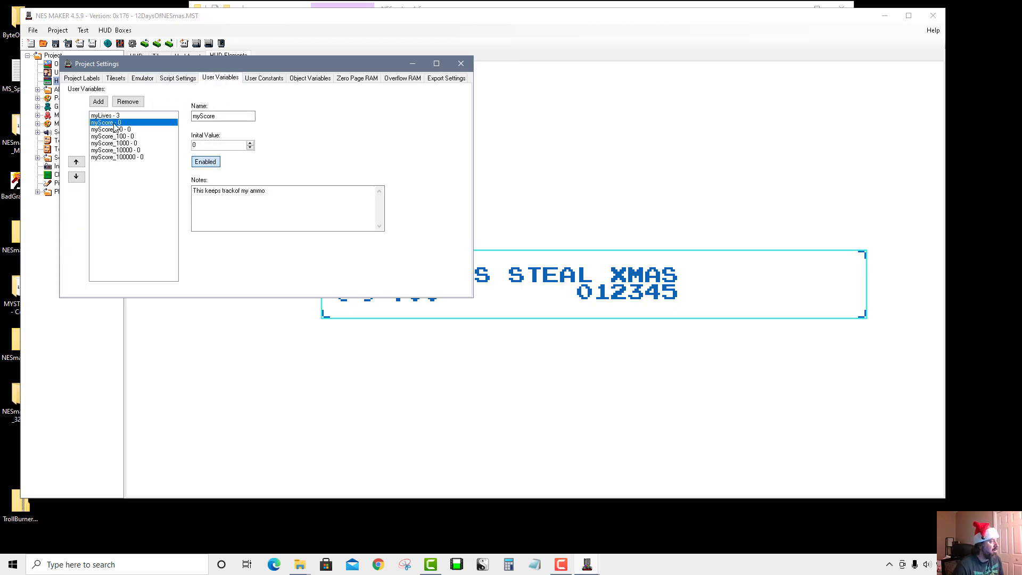
click(116, 131)
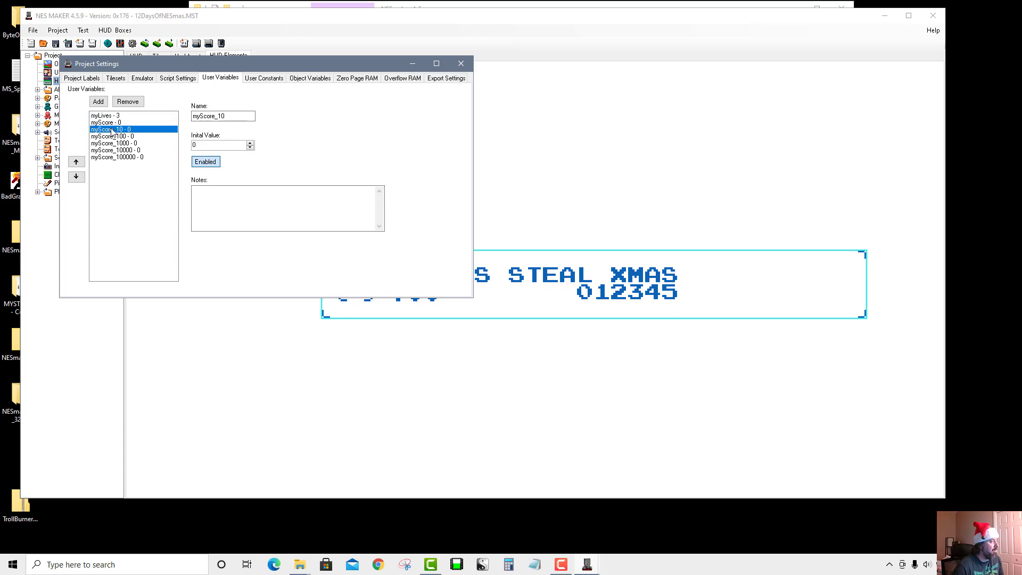
click(459, 65)
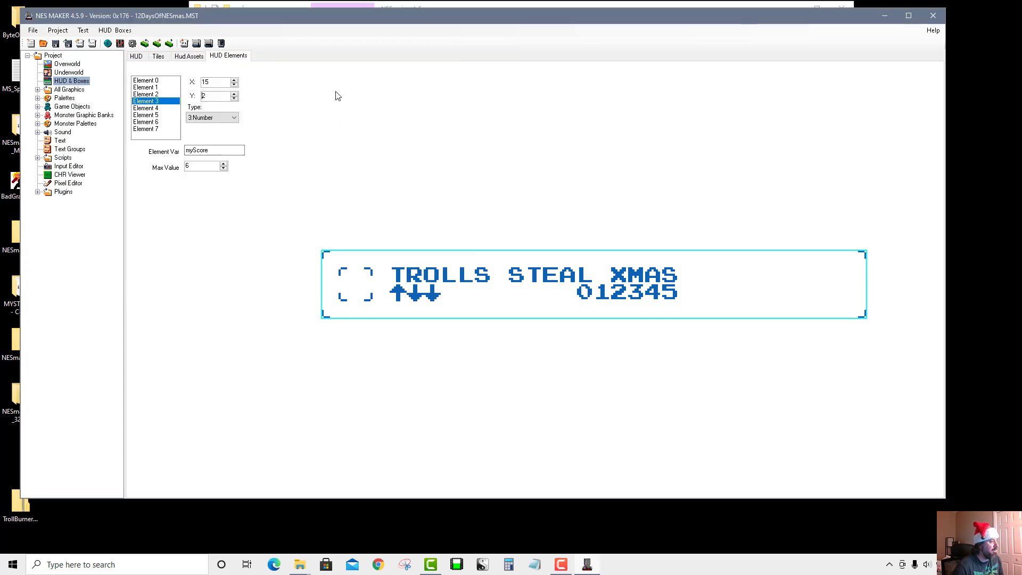
- Compile and run the game, walk the player down to the trolls to test the HUD, and close the emulator
click(196, 43)
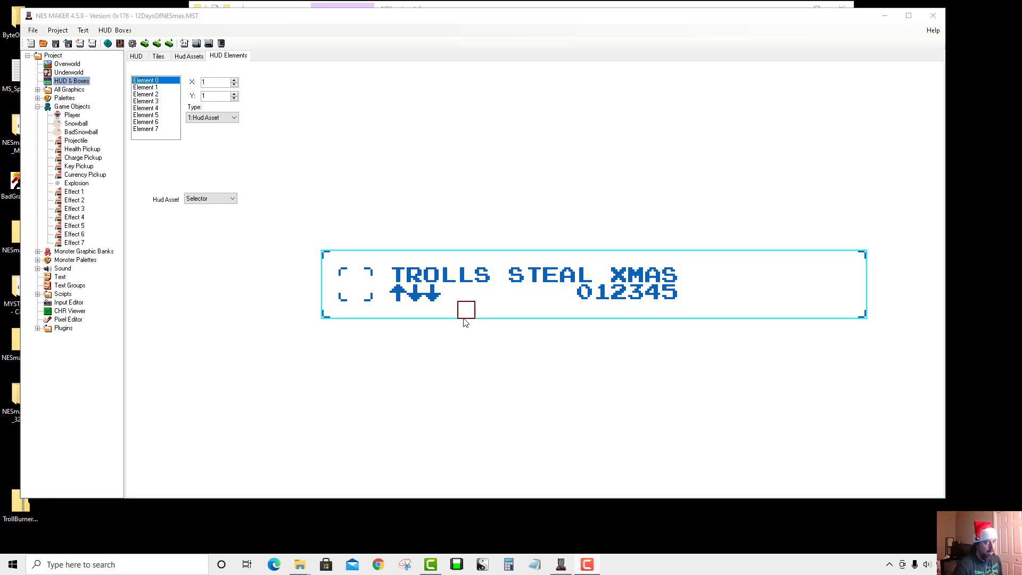
click(311, 19)
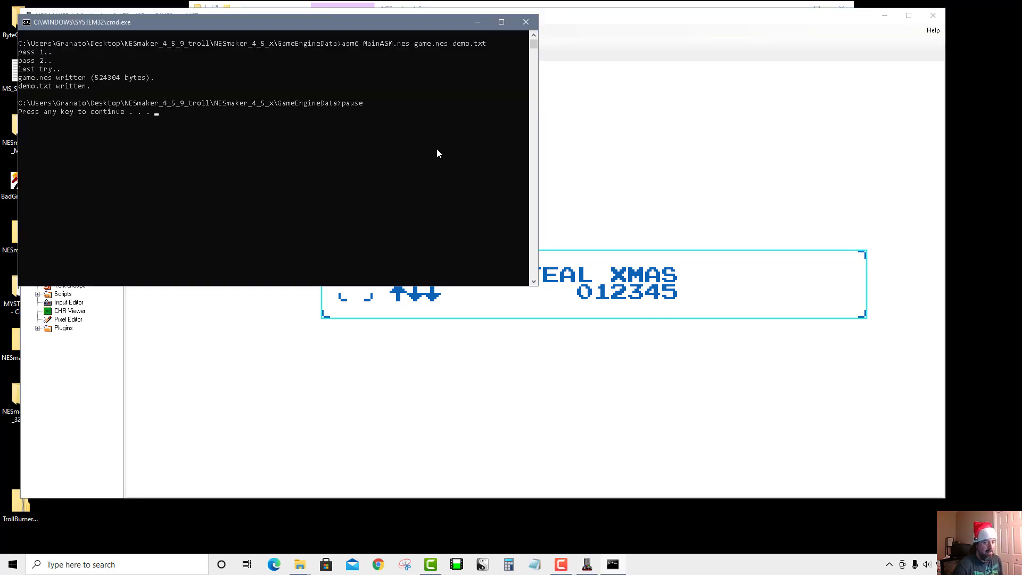
key(Return)
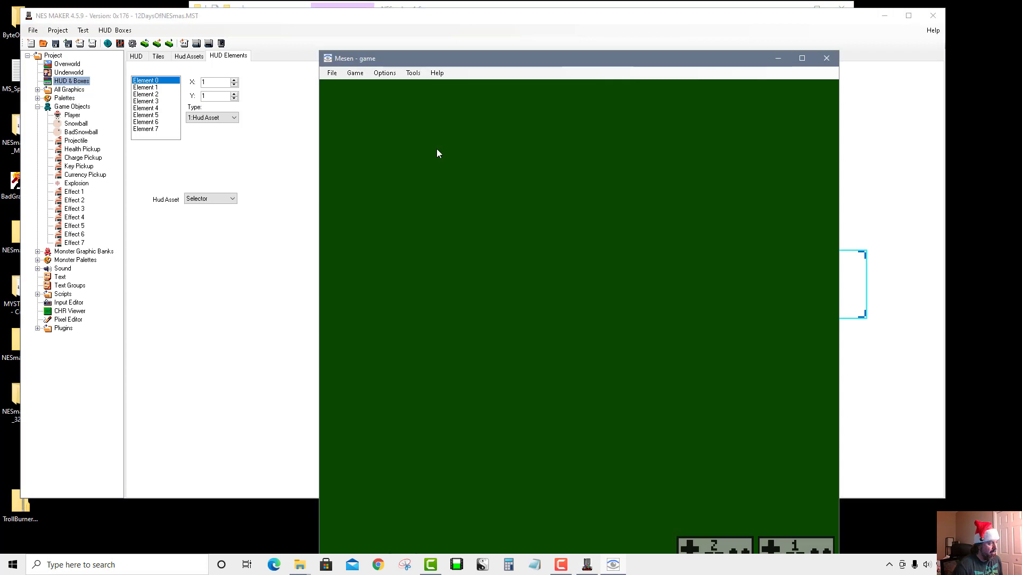
key(Left)
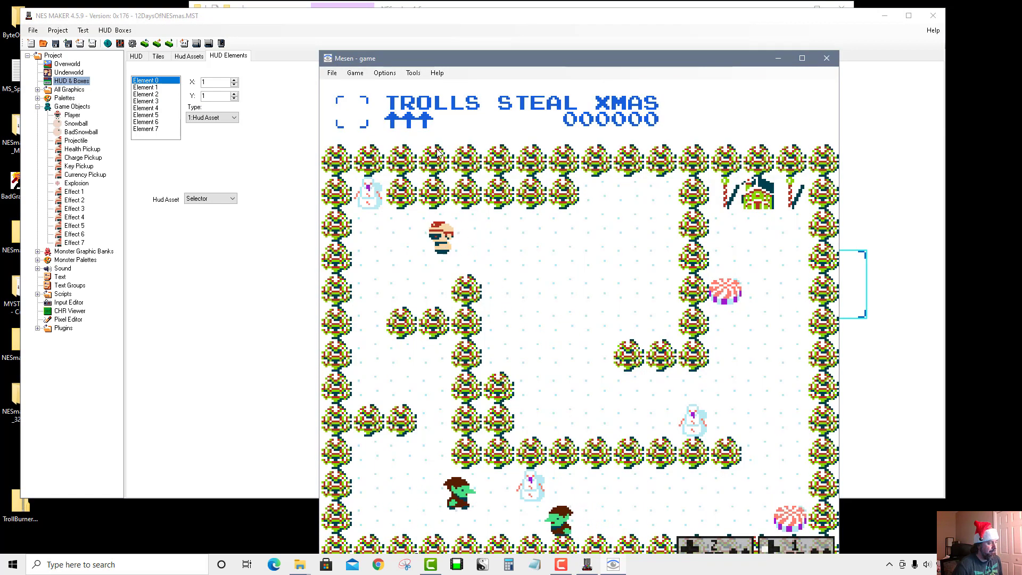
key(Down)
key(Right)
key(Down)
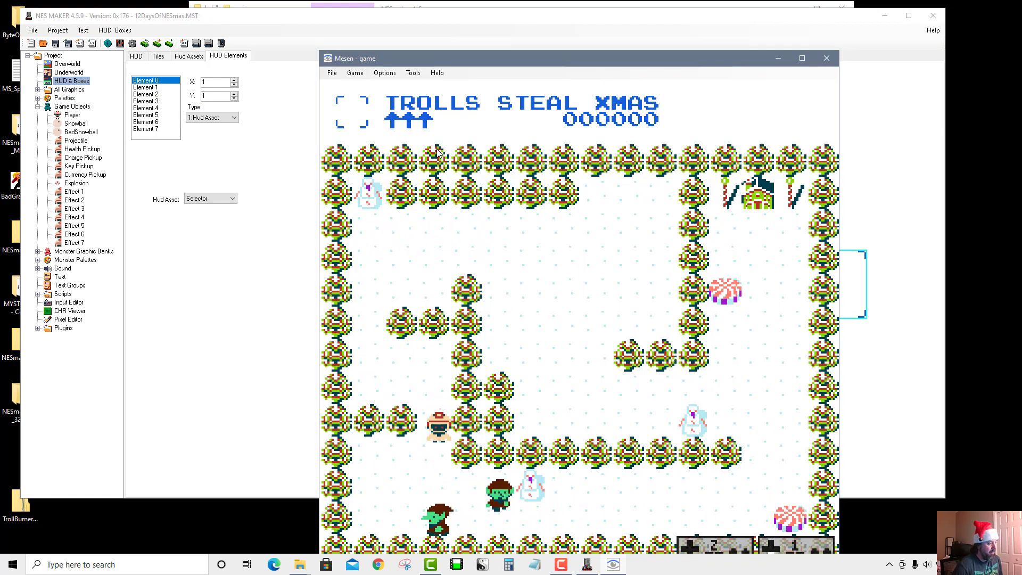
key(Left)
key(Down)
key(Escape)
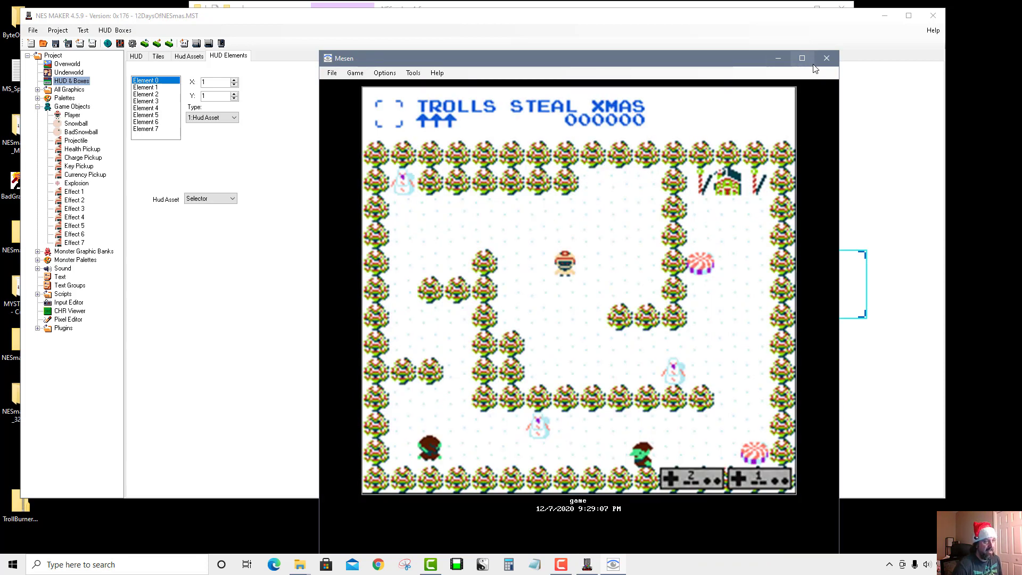
click(826, 58)
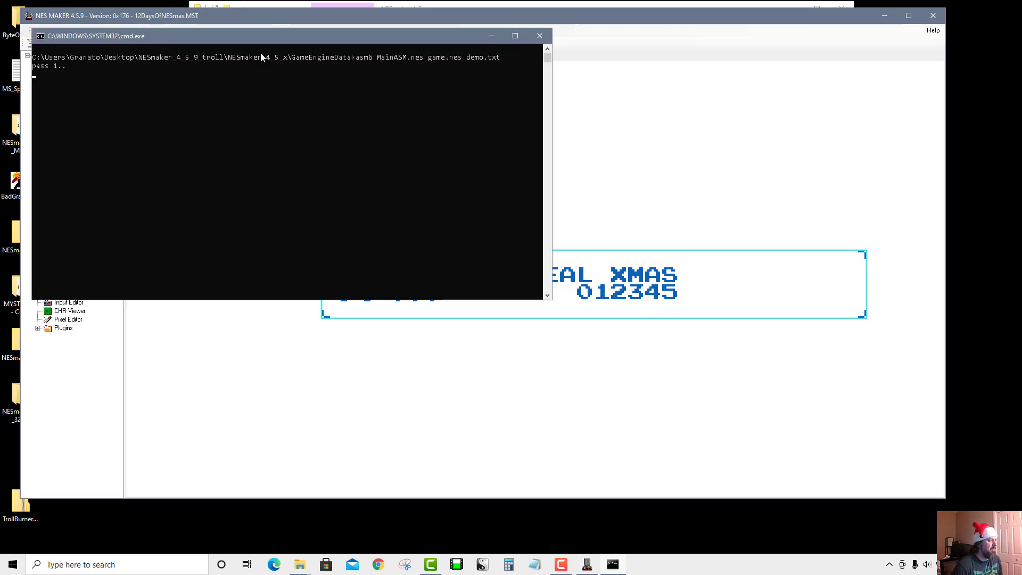
- Run the game again and walk the player around the right side into the trolls to test the lives tiles
key(Return)
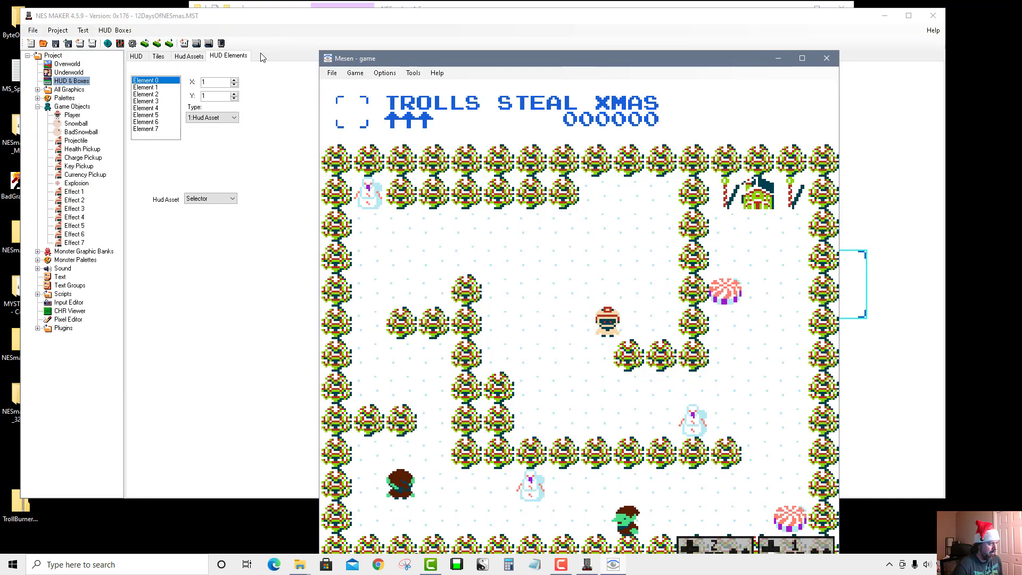
key(Down)
key(Right)
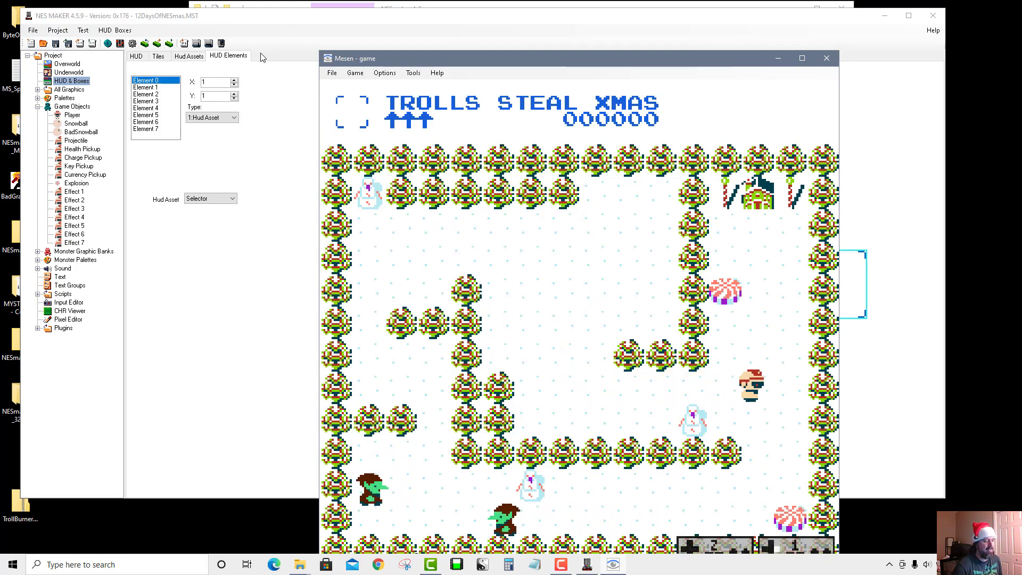
key(Down)
key(Down)
key(Left)
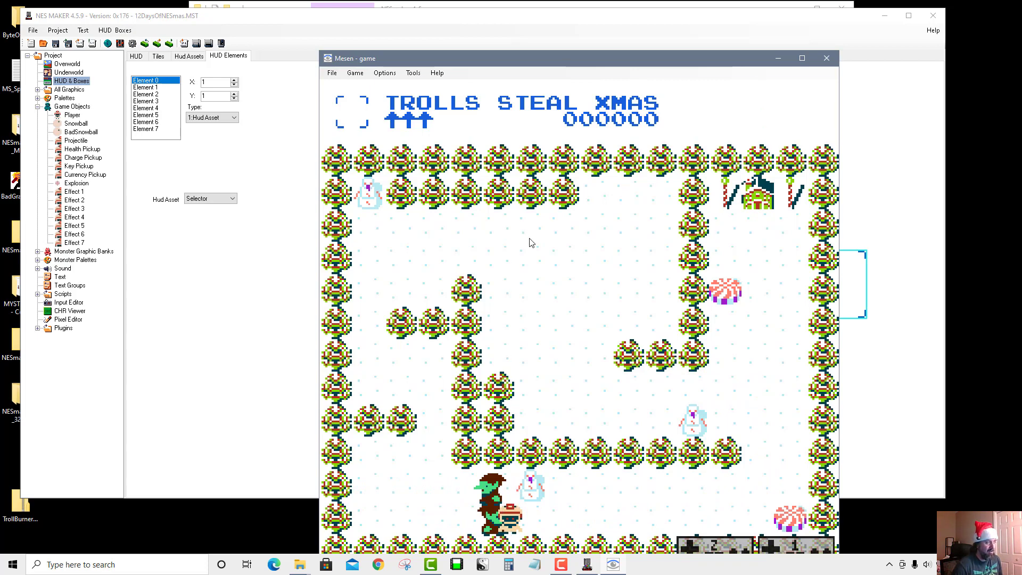
click(825, 61)
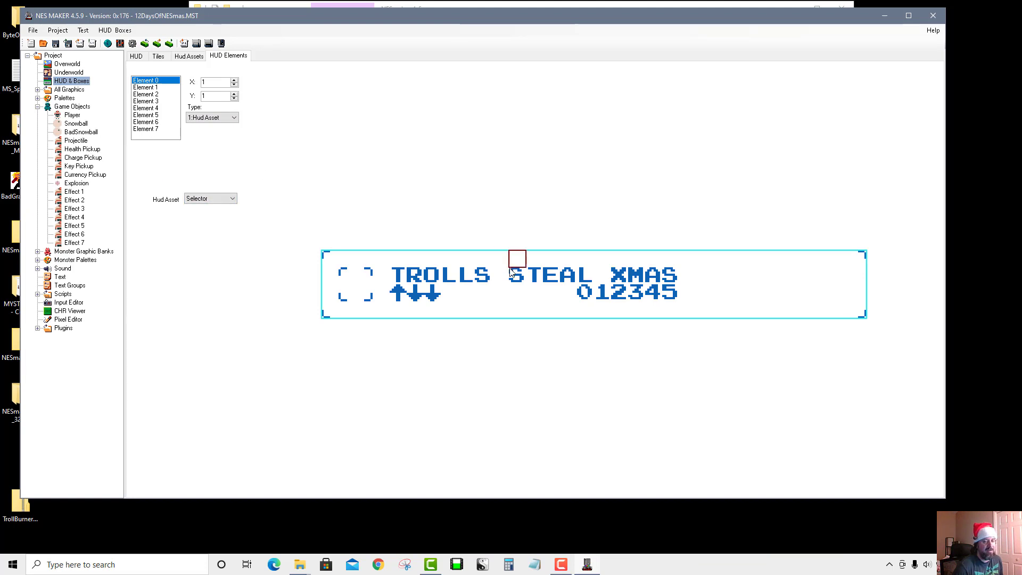
- Open the Handle Player Hurt script, PlayerHurt_MazeTrollBase.asm, for editing from the project's script definitions
click(132, 43)
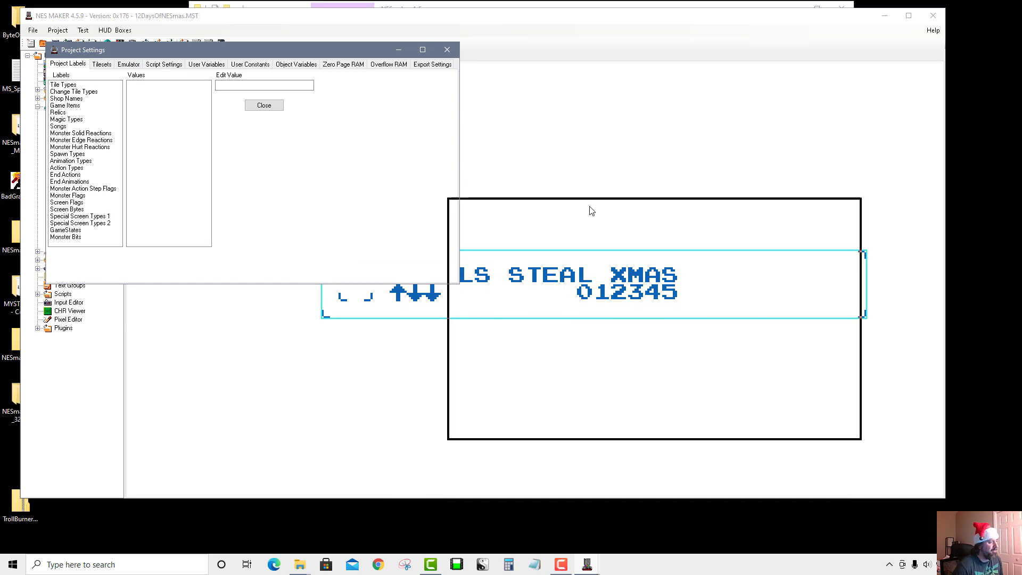
click(565, 220)
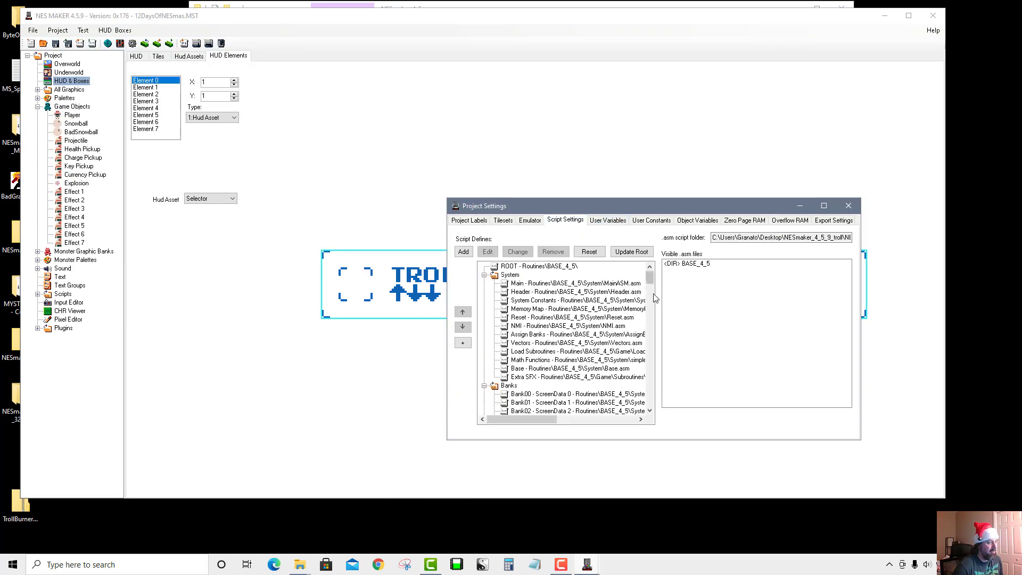
scroll(655, 298, down, 12)
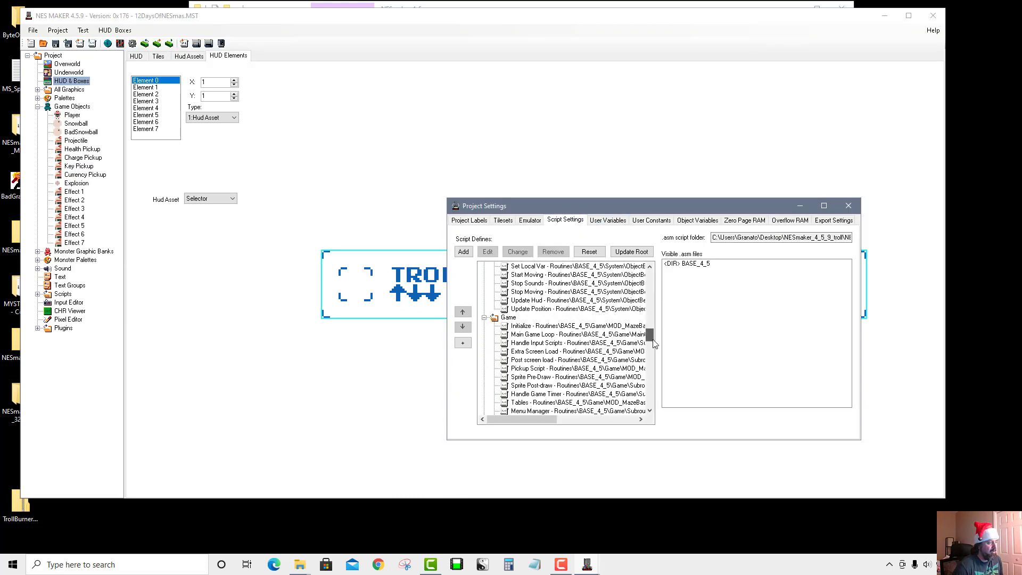
scroll(654, 343, down, 6)
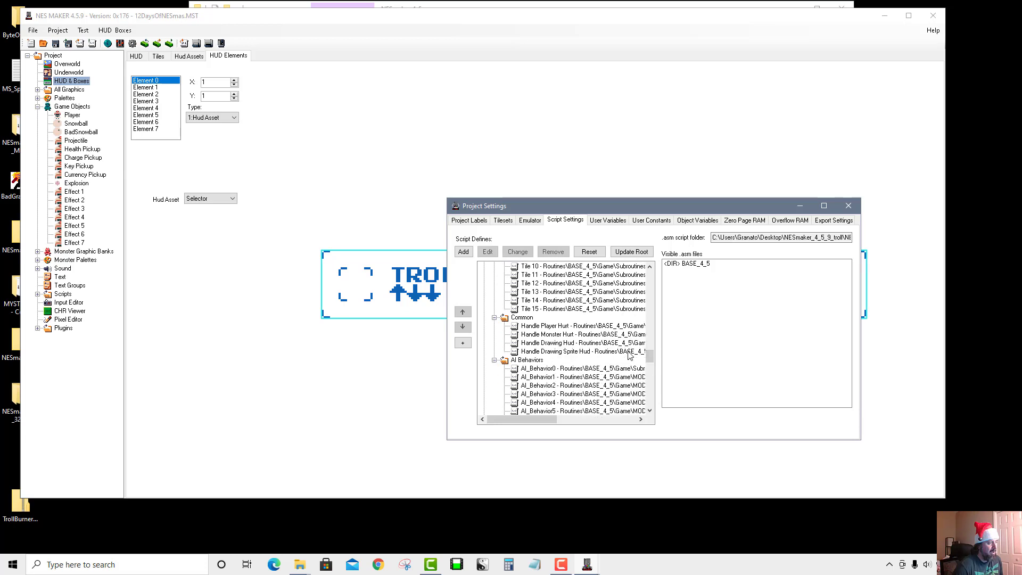
click(575, 326)
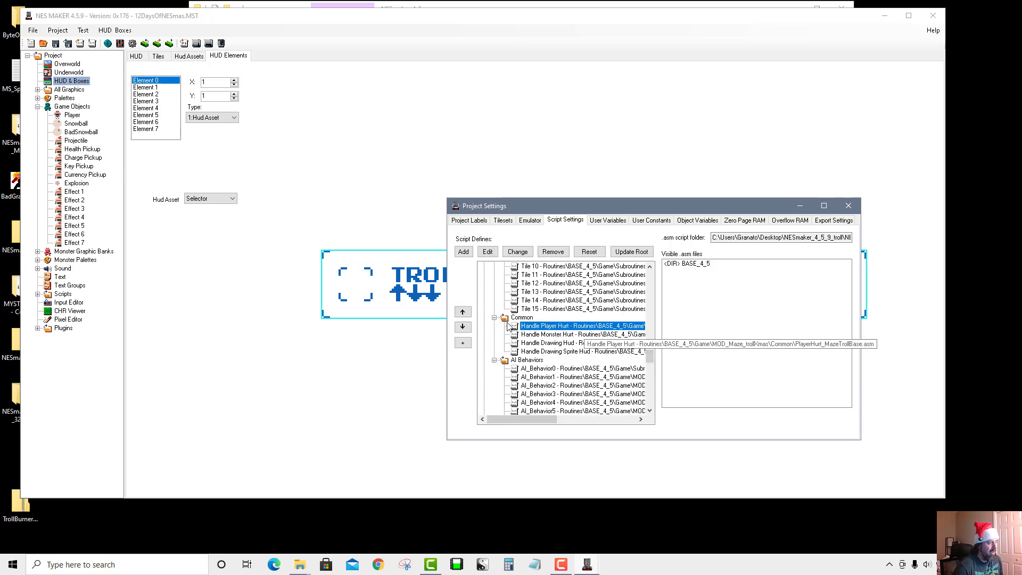
click(487, 252)
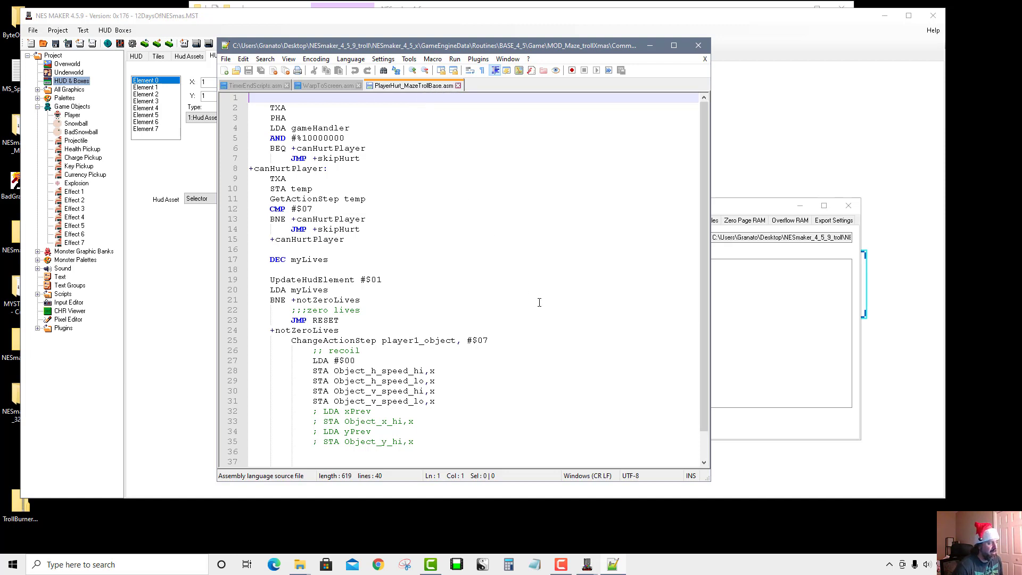
- Examine the hurt script's handling of lives, especially the DEC myLives line and the UpdateHudElement #$01 argument
scroll(540, 303, down, 1)
scroll(549, 310, up, 1)
drag(257, 257, 403, 281)
click(348, 310)
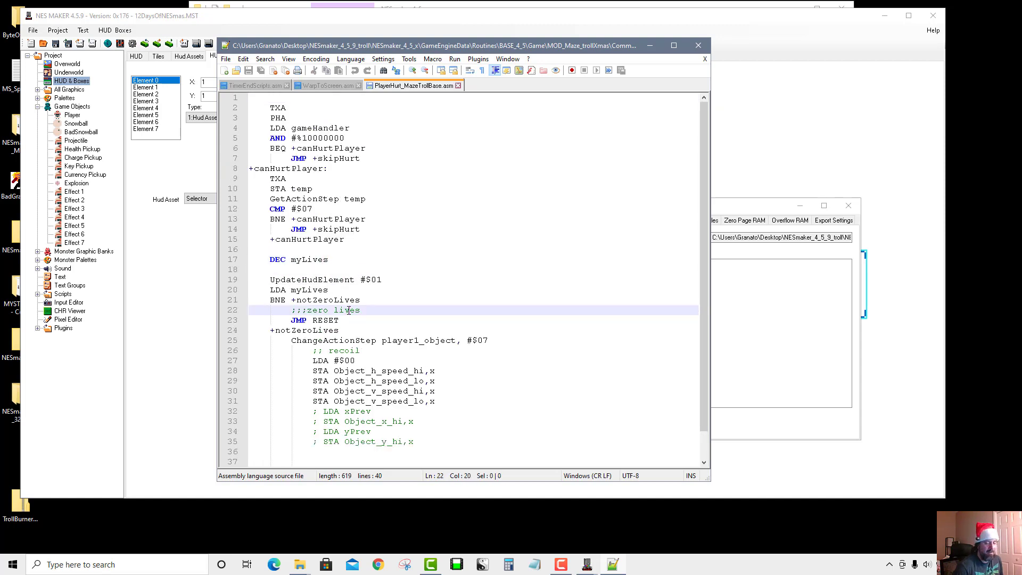
click(340, 239)
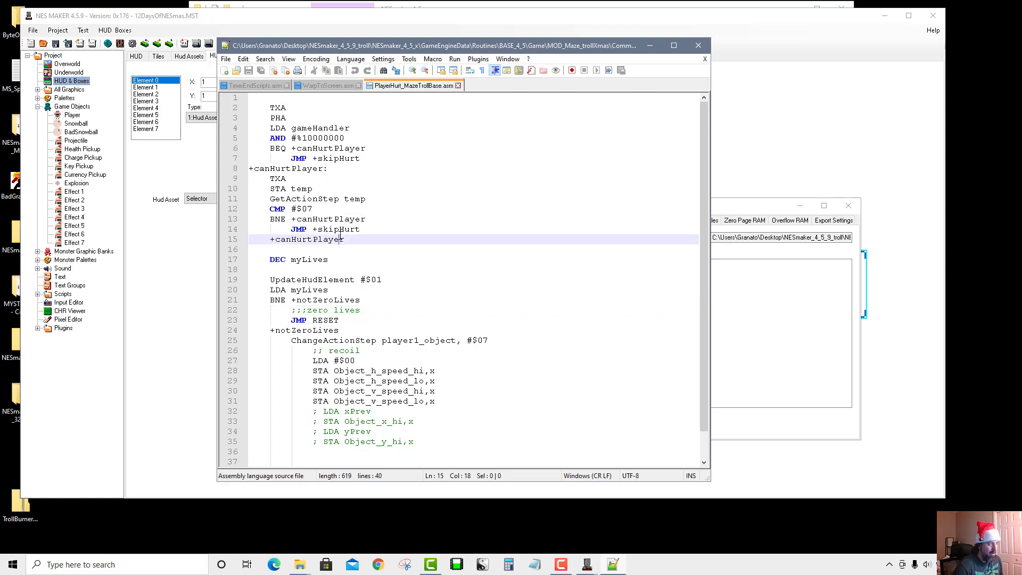
double_click(331, 281)
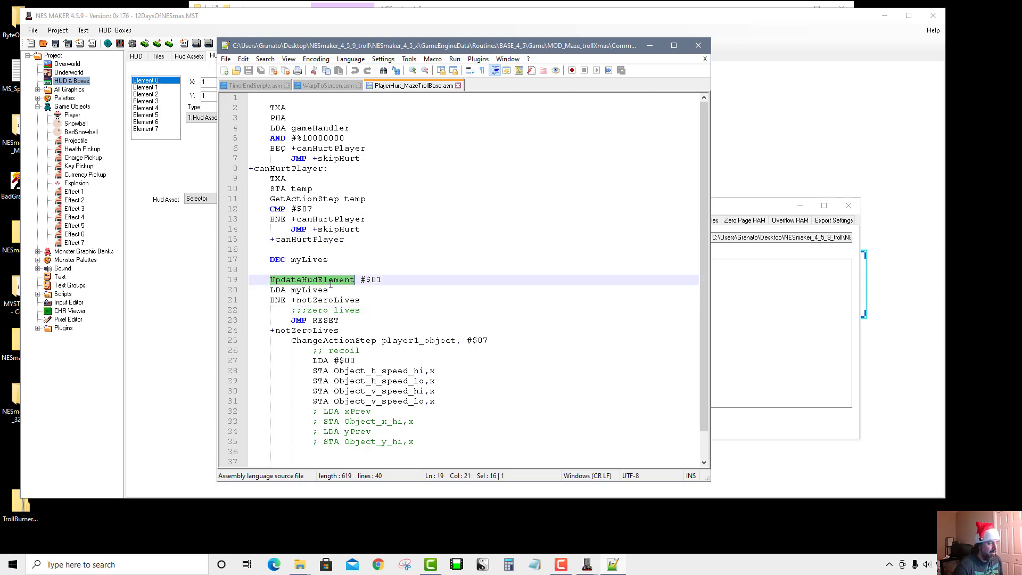
click(436, 300)
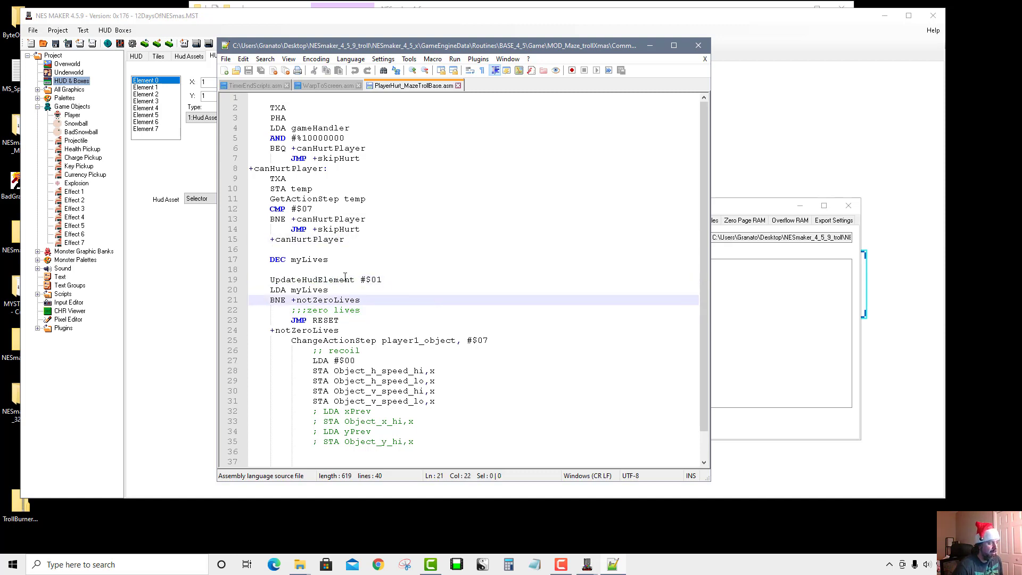
double_click(262, 261)
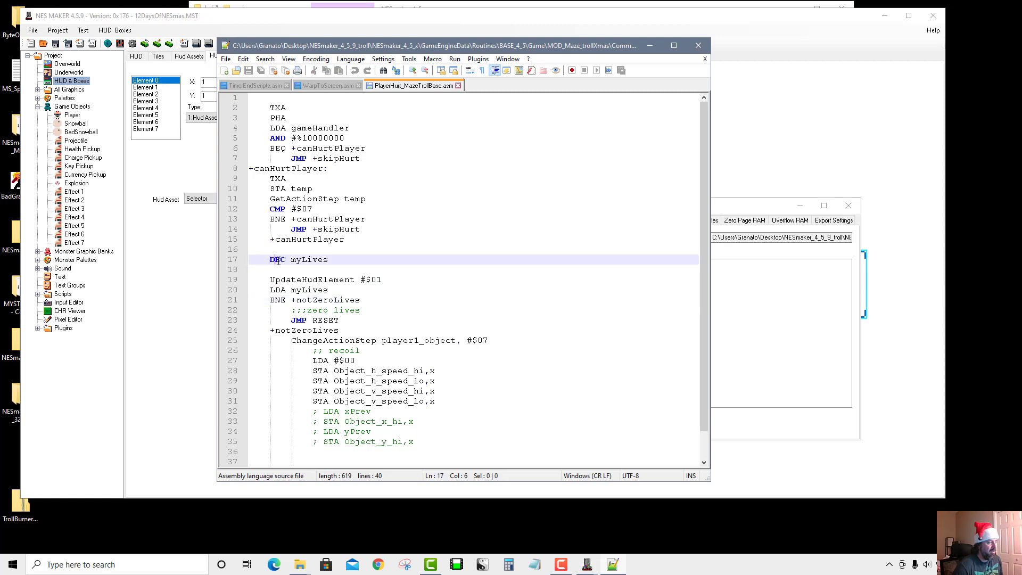
double_click(276, 260)
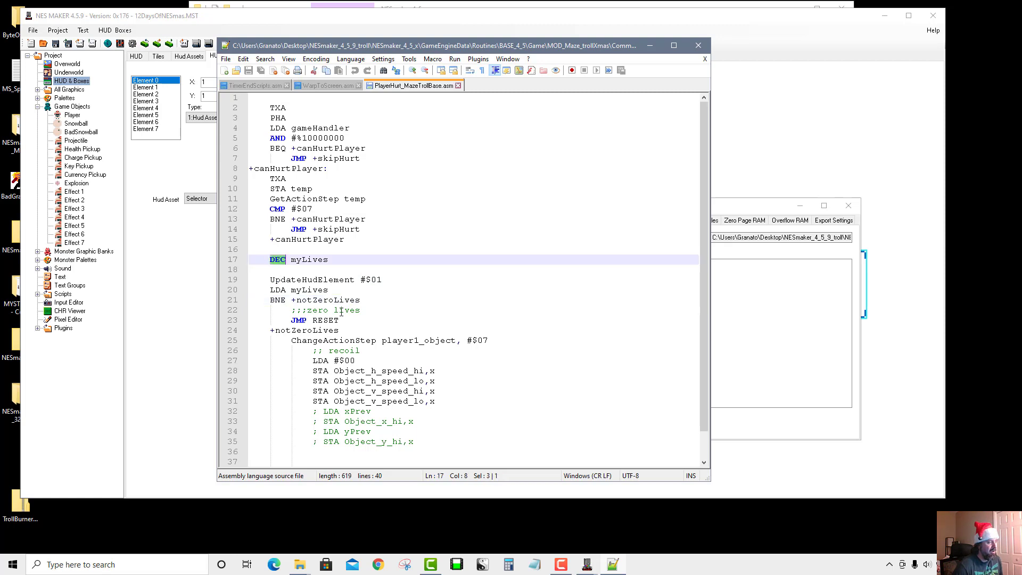
double_click(319, 260)
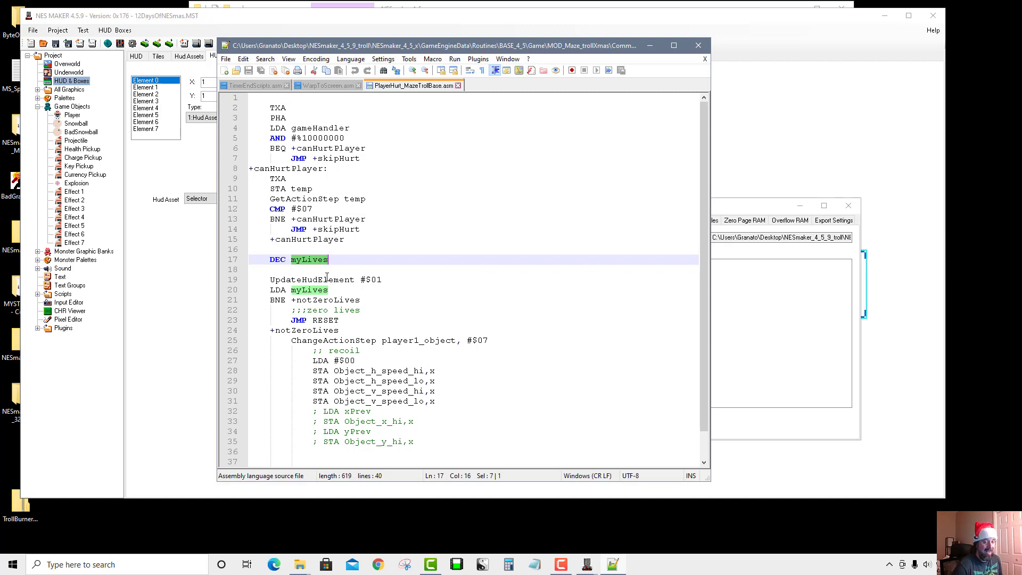
double_click(284, 281)
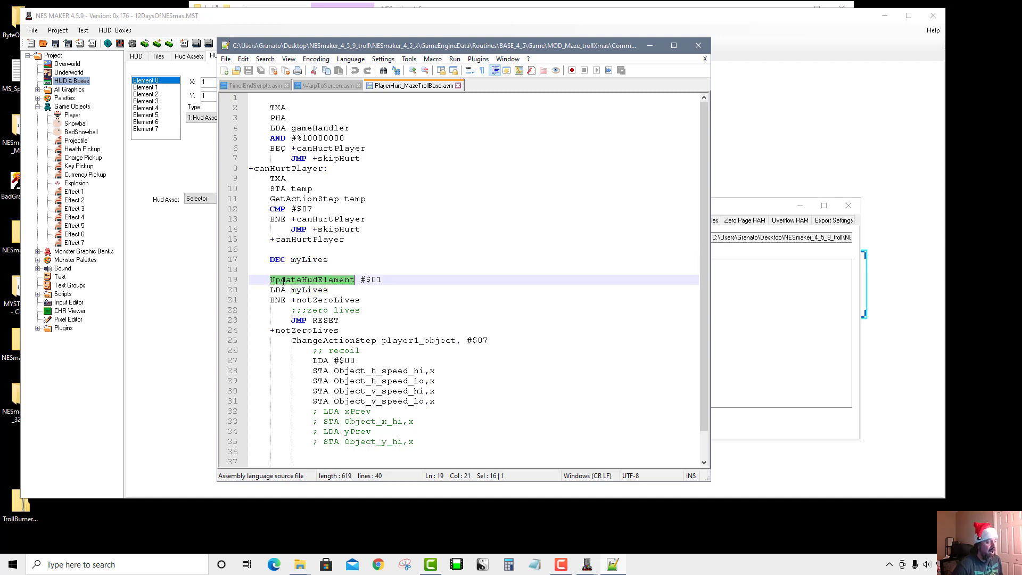
drag(393, 283, 368, 280)
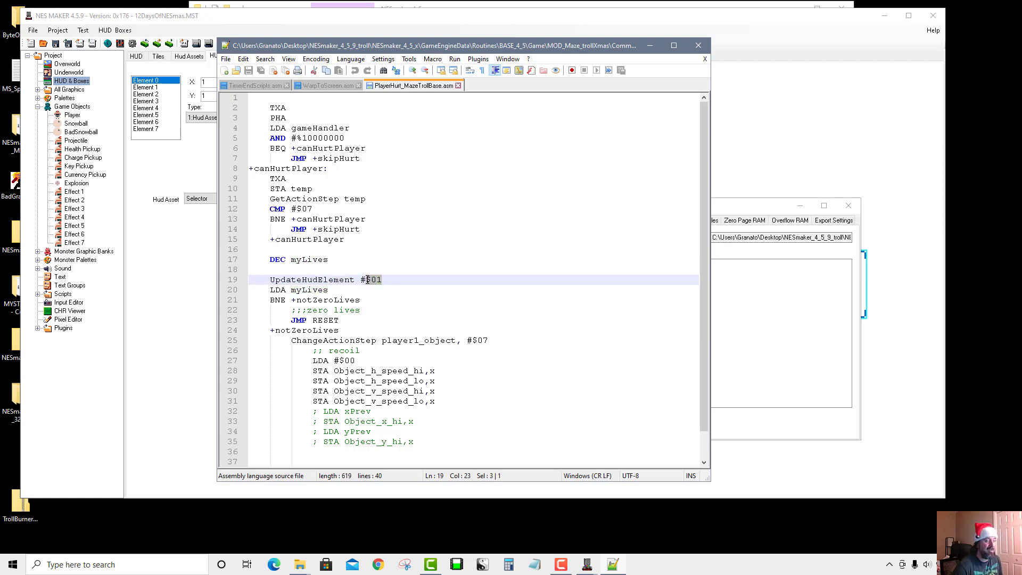
- Close the project settings and check HUD Elements 1 and 2 to identify which one holds myLives
click(157, 289)
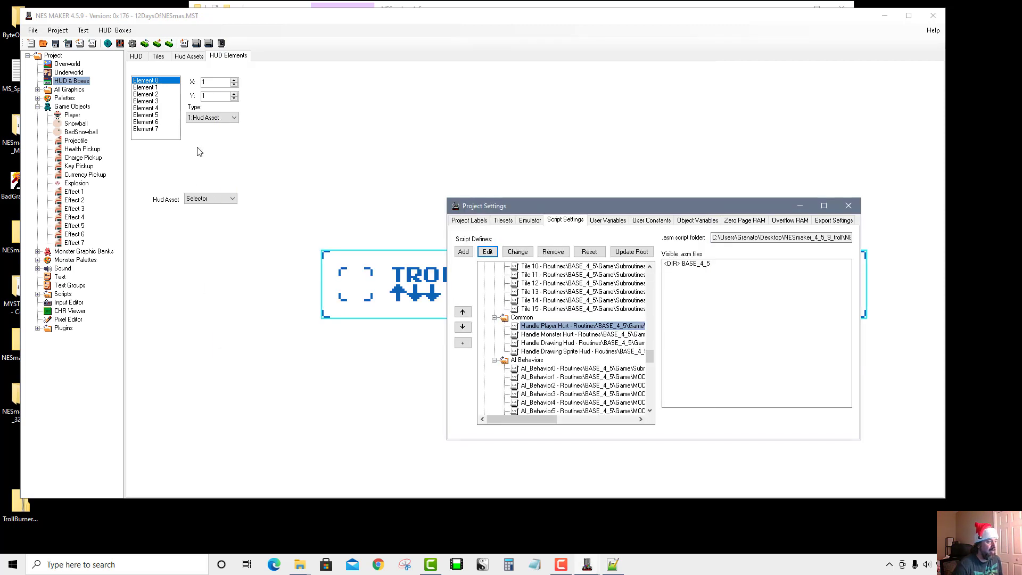
click(849, 205)
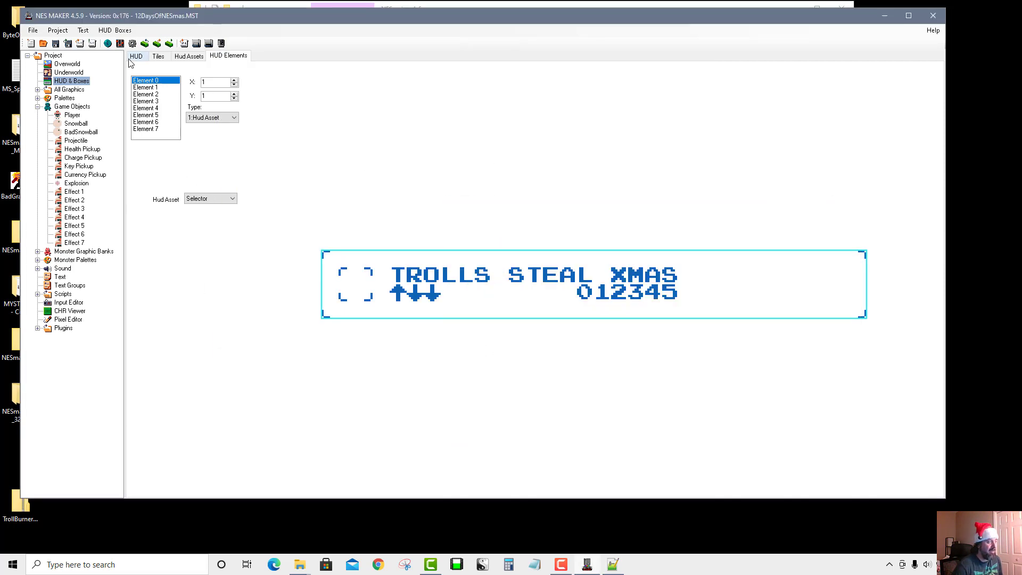
click(144, 88)
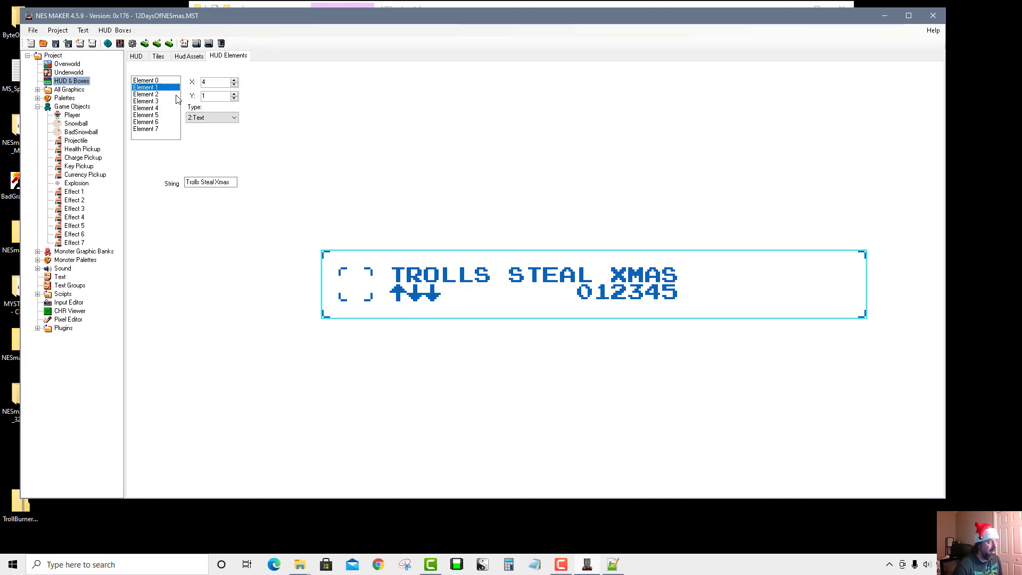
click(170, 95)
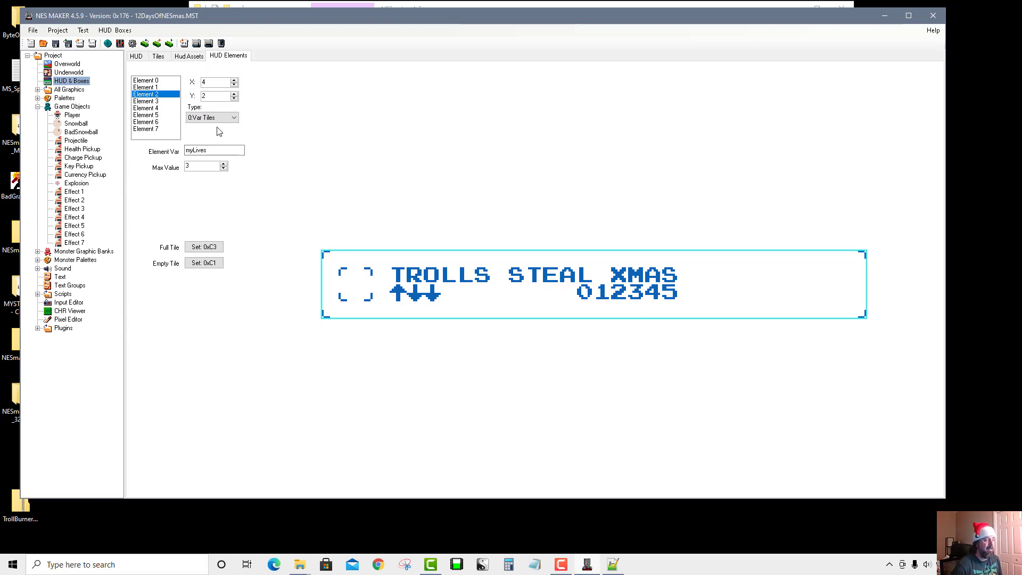
click(588, 565)
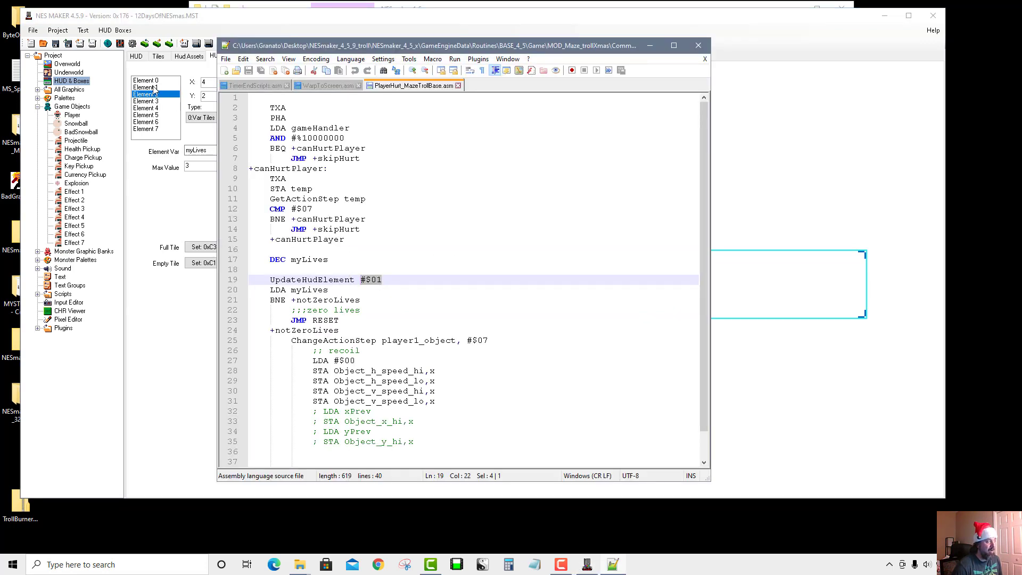
- Change the UpdateHudElement argument in the hurt script to #$02 and save the file
click(388, 281)
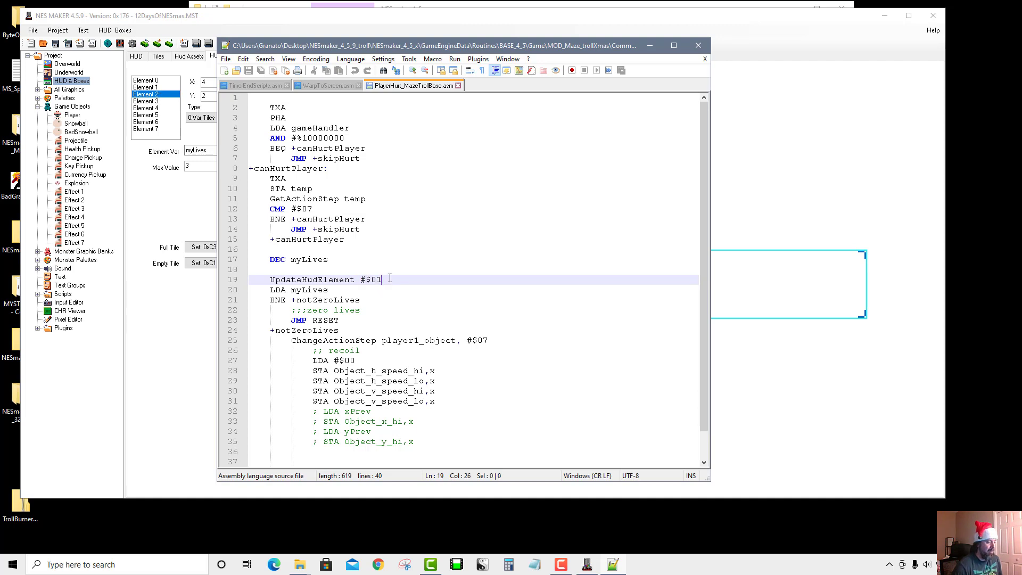
key(BackSpace)
text(2)
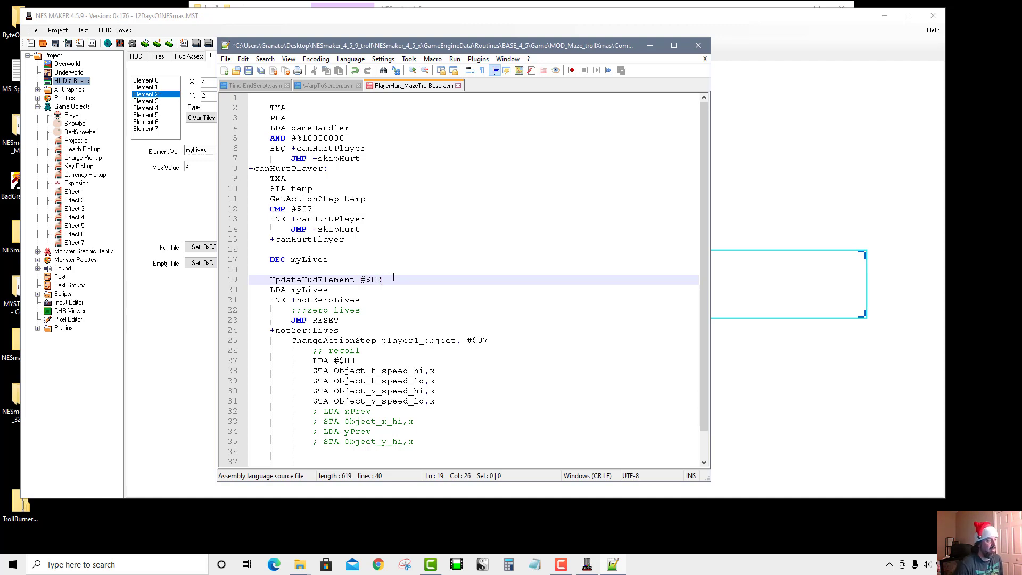
key(ctrl+s)
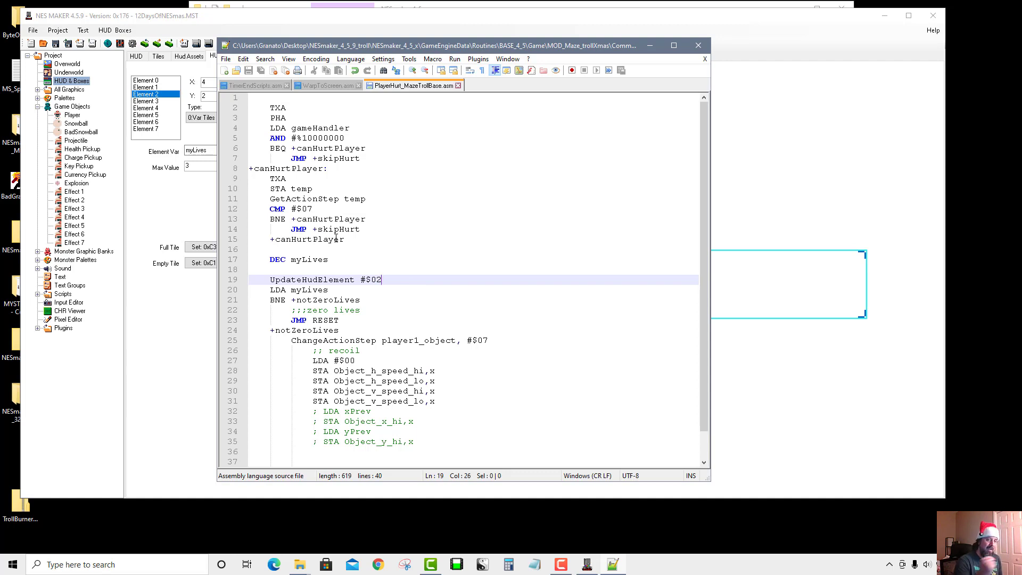
- Review the script from DEC myLives through the notZeroLives branch and JMP RESET, and close the script editor
drag(269, 259, 346, 258)
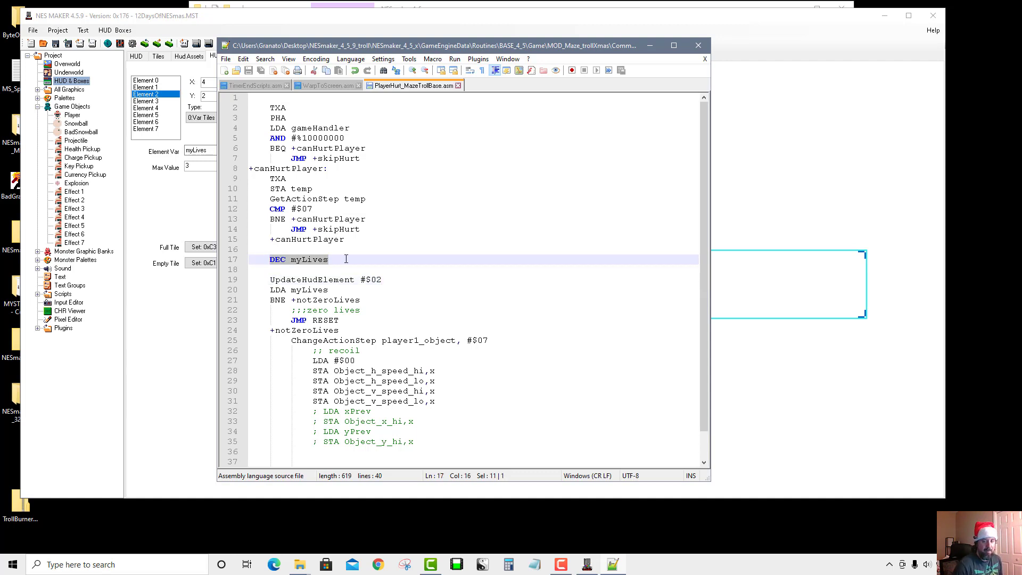
drag(270, 280, 382, 272)
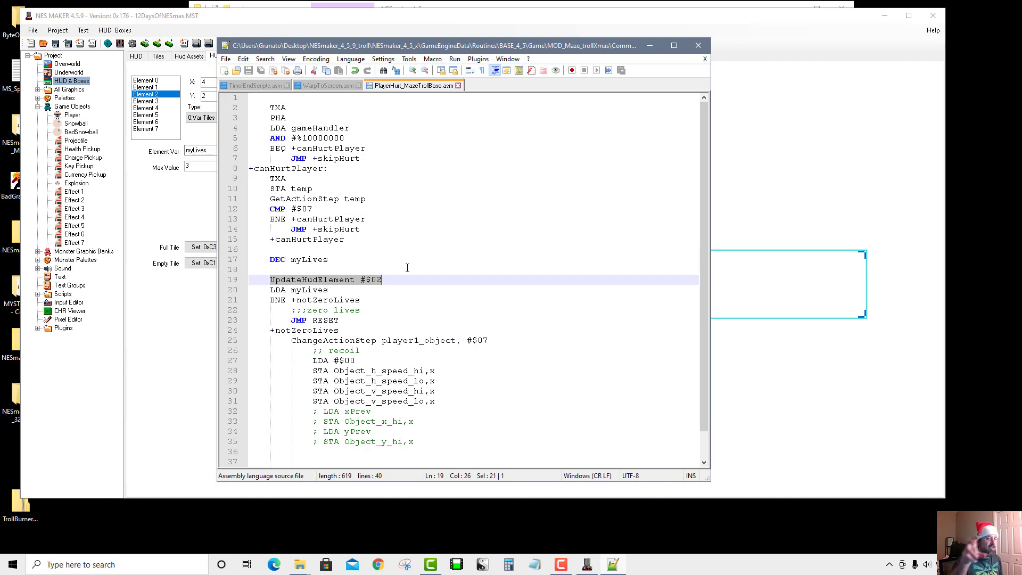
drag(392, 279, 270, 280)
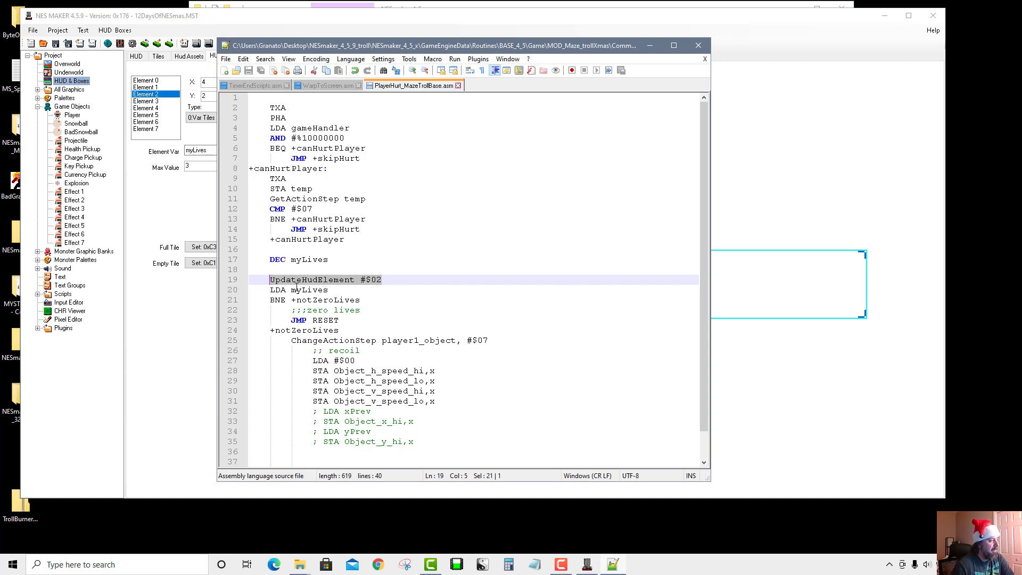
drag(270, 289, 356, 288)
drag(270, 300, 381, 300)
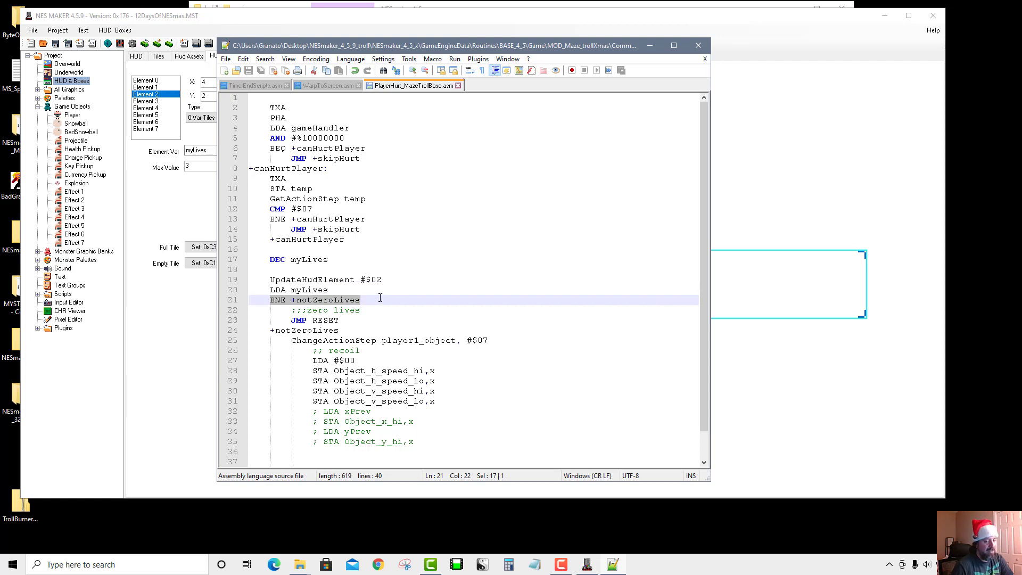
double_click(298, 334)
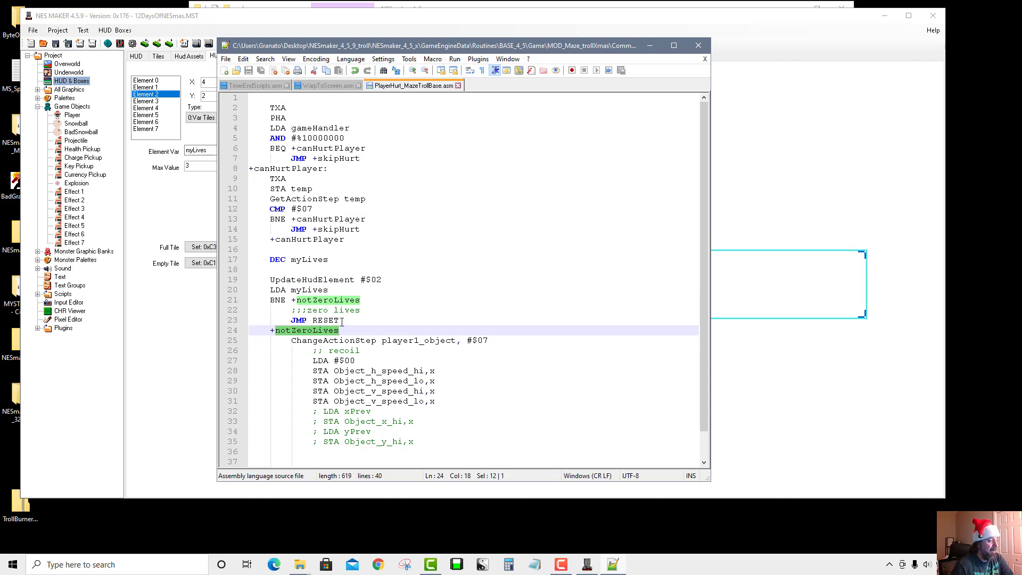
double_click(333, 319)
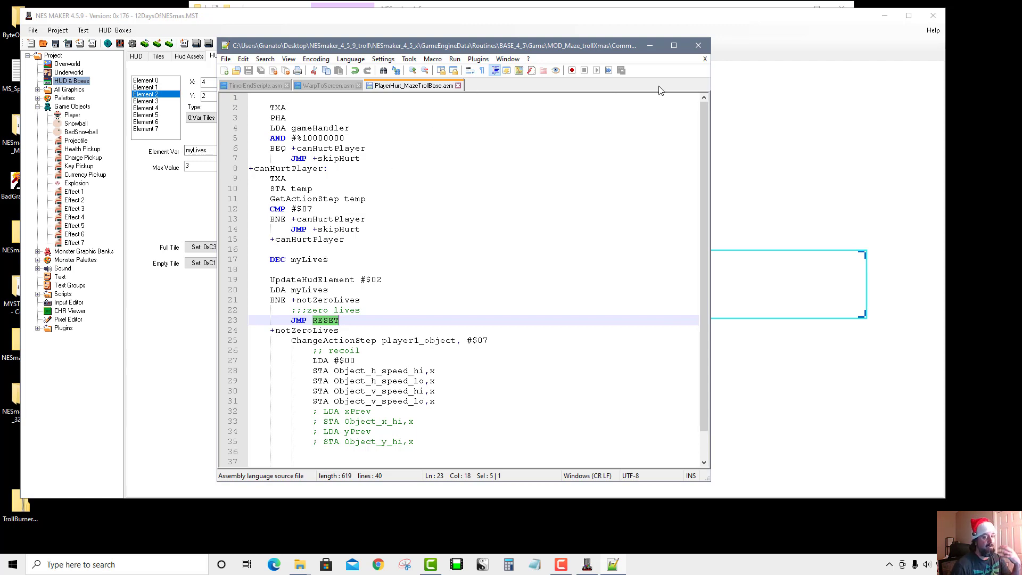
click(691, 50)
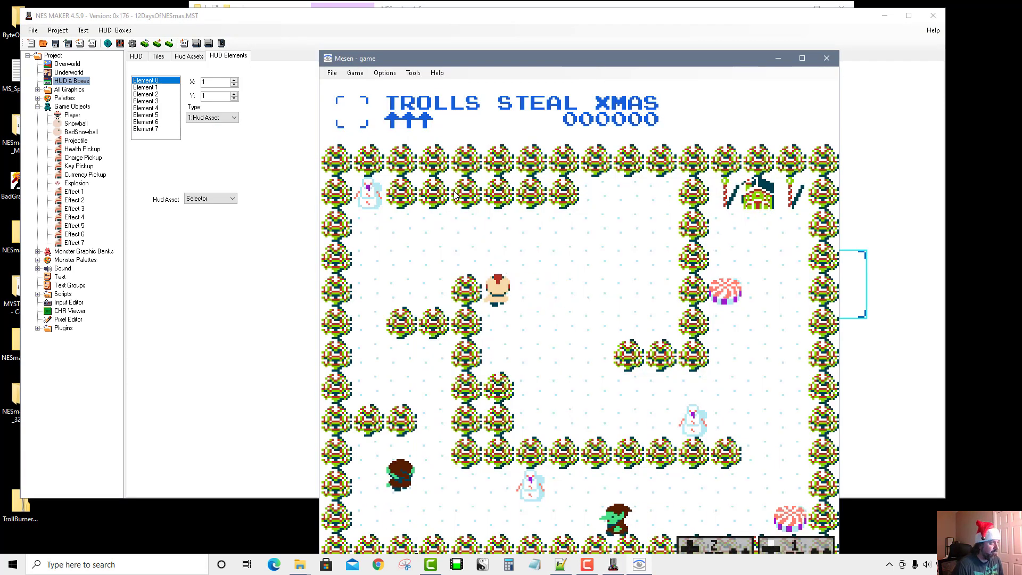
- Test the running game by walking the player around the maze and down the right side into the trolls, and close the emulator
key(Left)
key(Down)
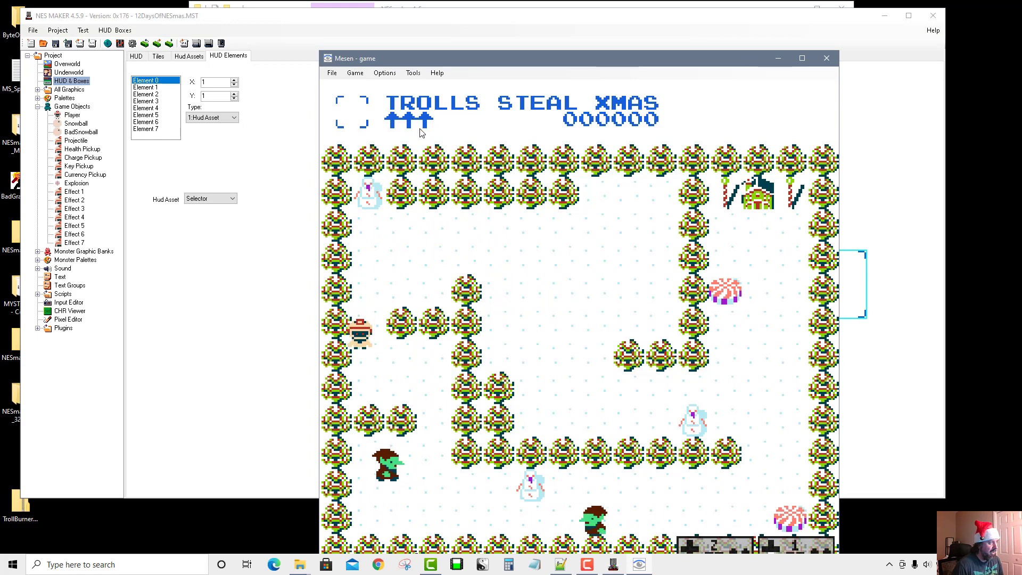
key(Right)
key(Down)
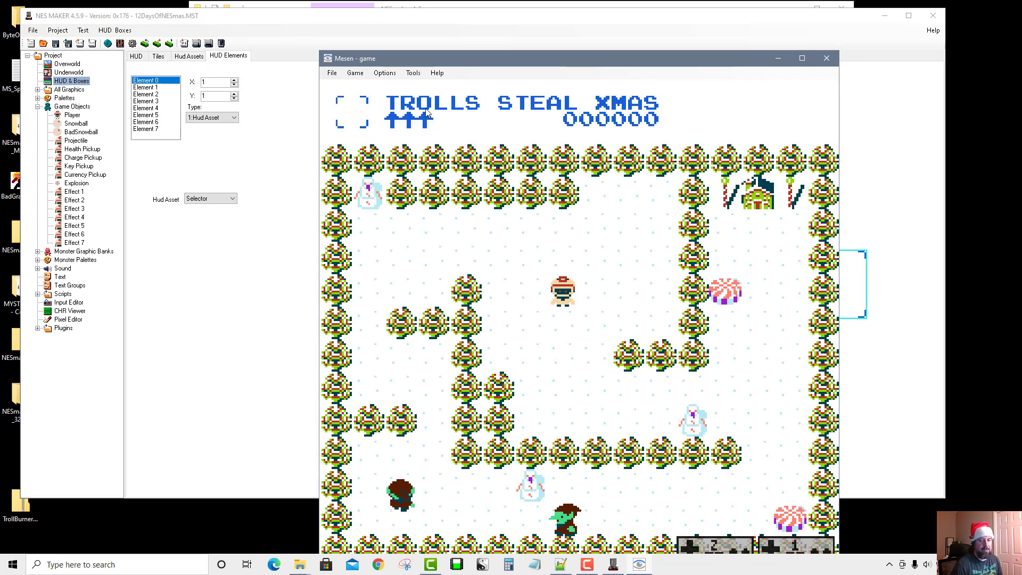
key(Left)
key(Up)
key(Left)
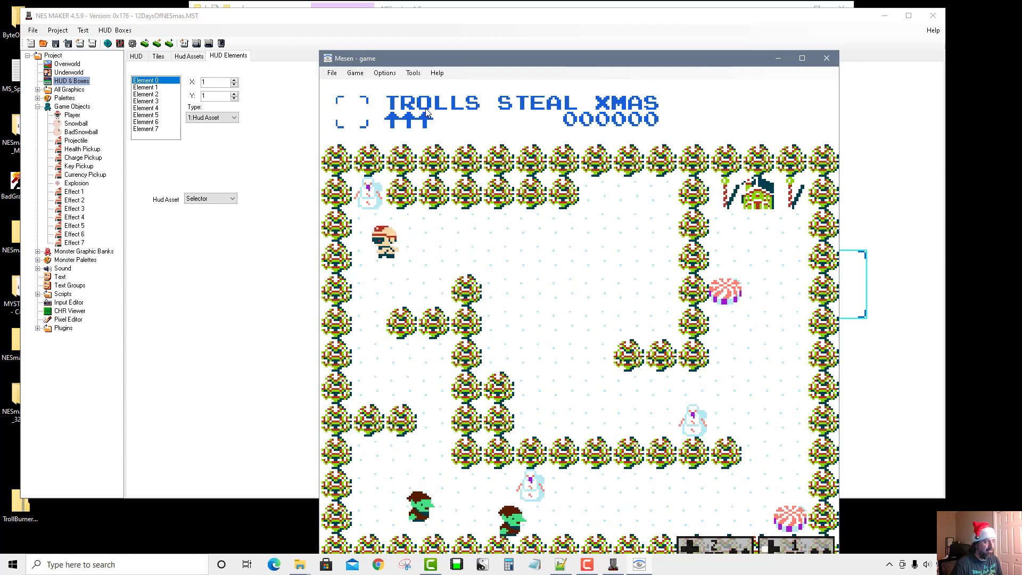
key(Down)
key(Right)
key(Left)
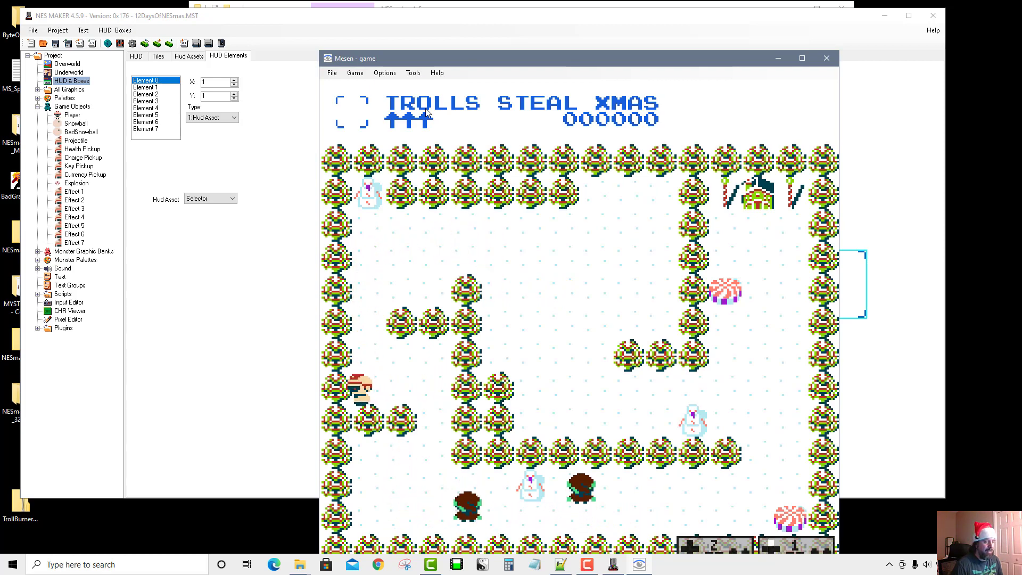
key(Up)
key(Right)
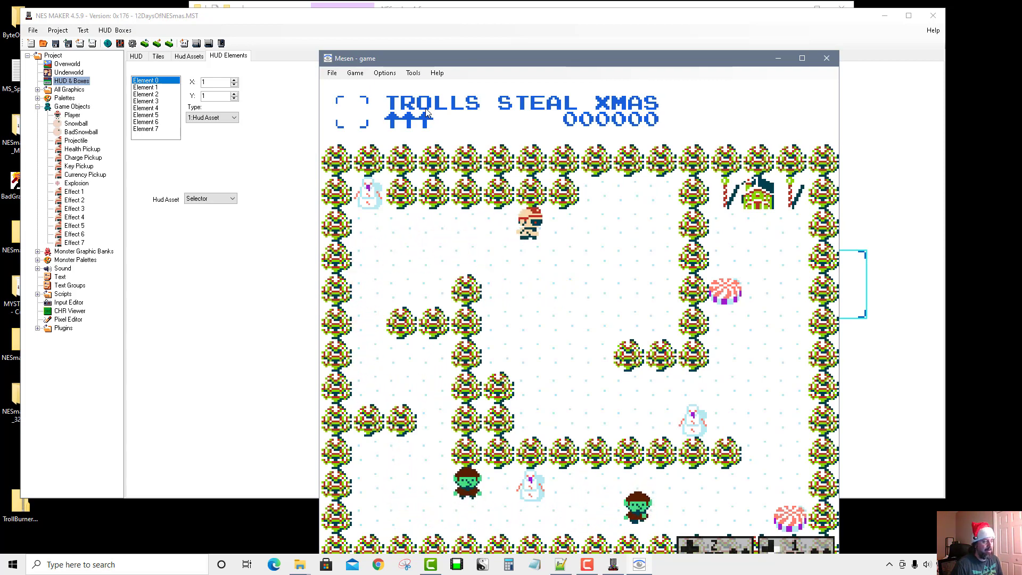
key(Down)
key(Right)
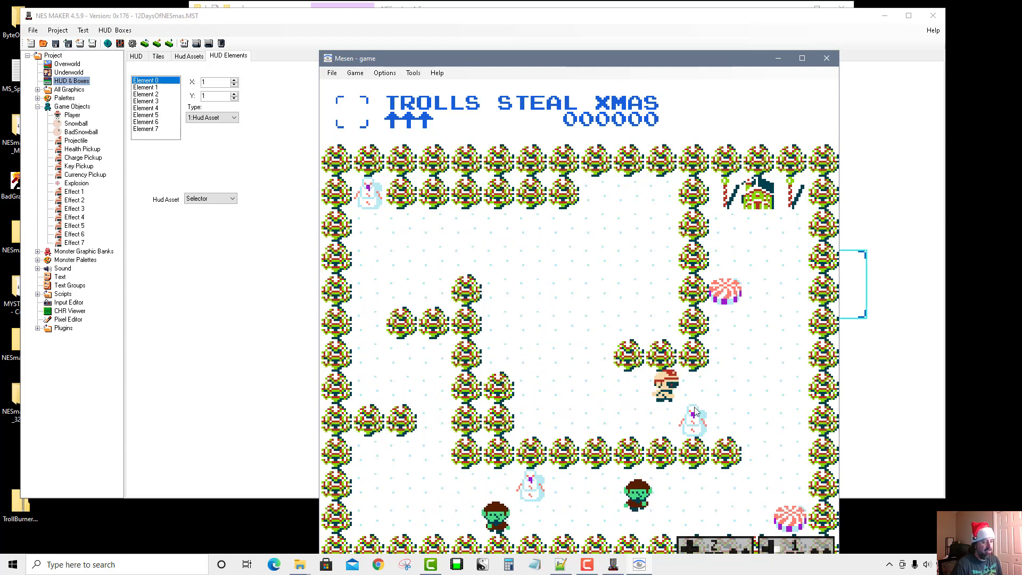
key(Right)
key(Down)
key(Left)
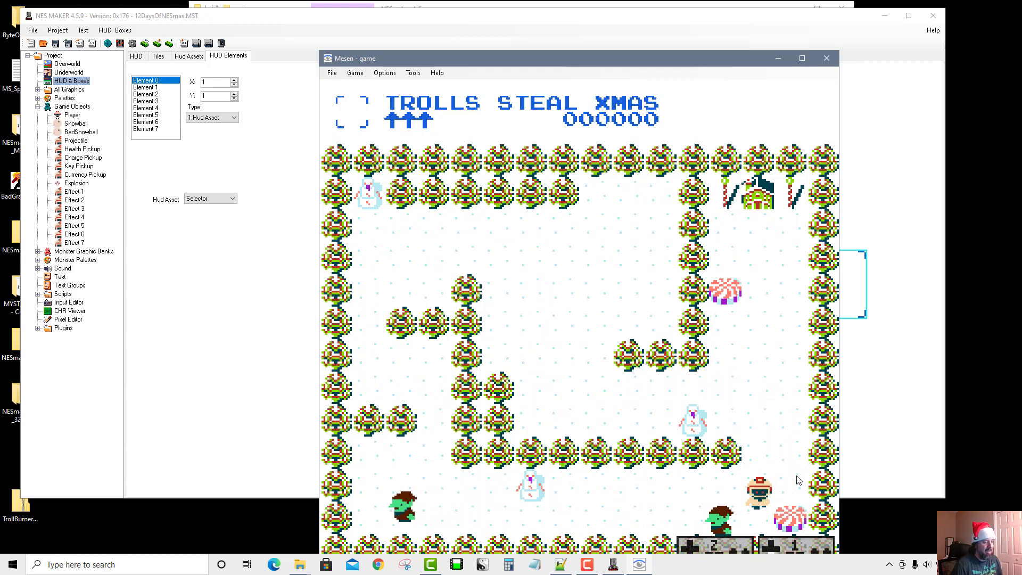
key(Down)
key(Left)
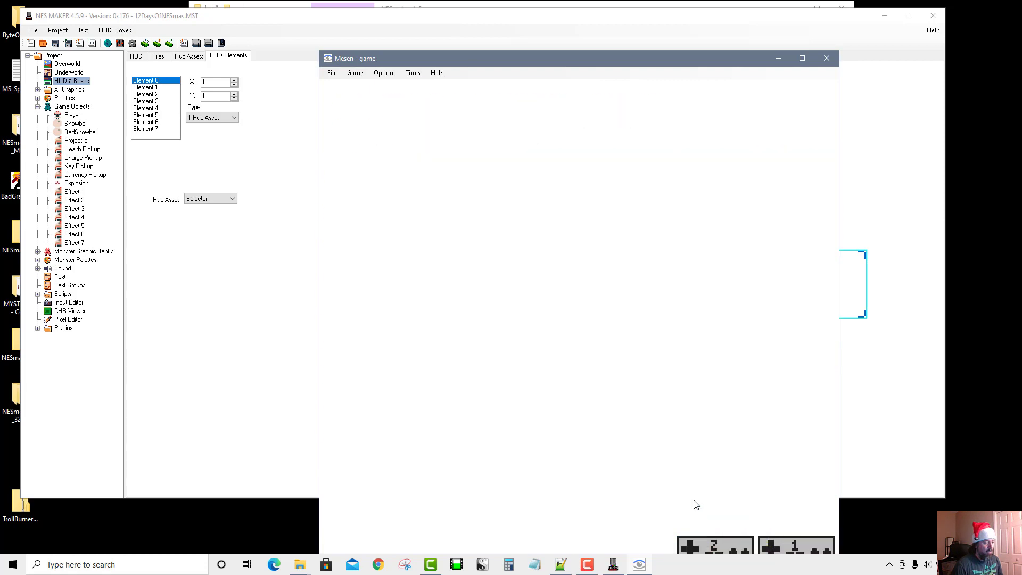
click(827, 59)
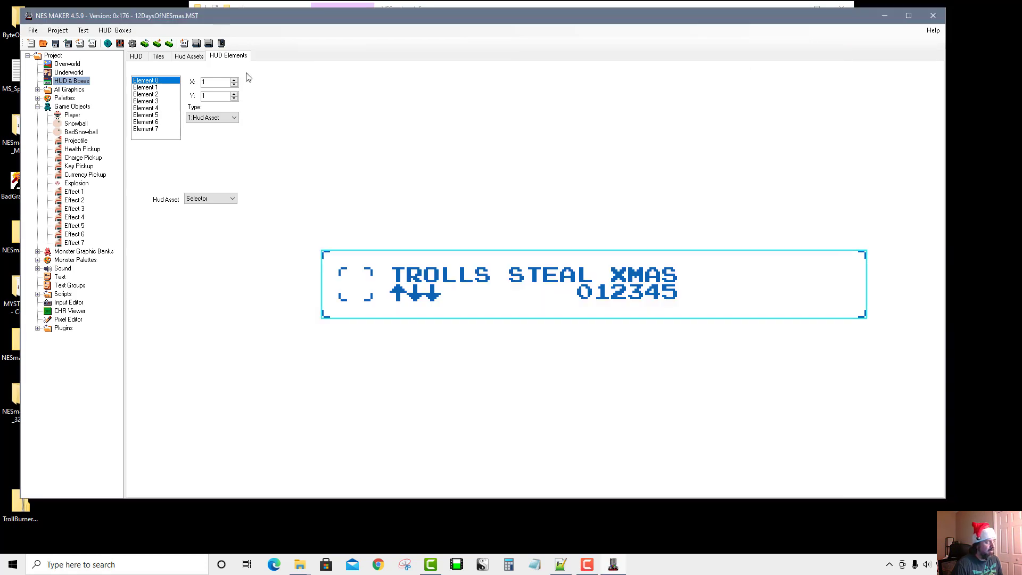
- In the Player's object details, set the EndAction of action step 7 to RestartScreen and close the dialog
click(72, 115)
click(183, 79)
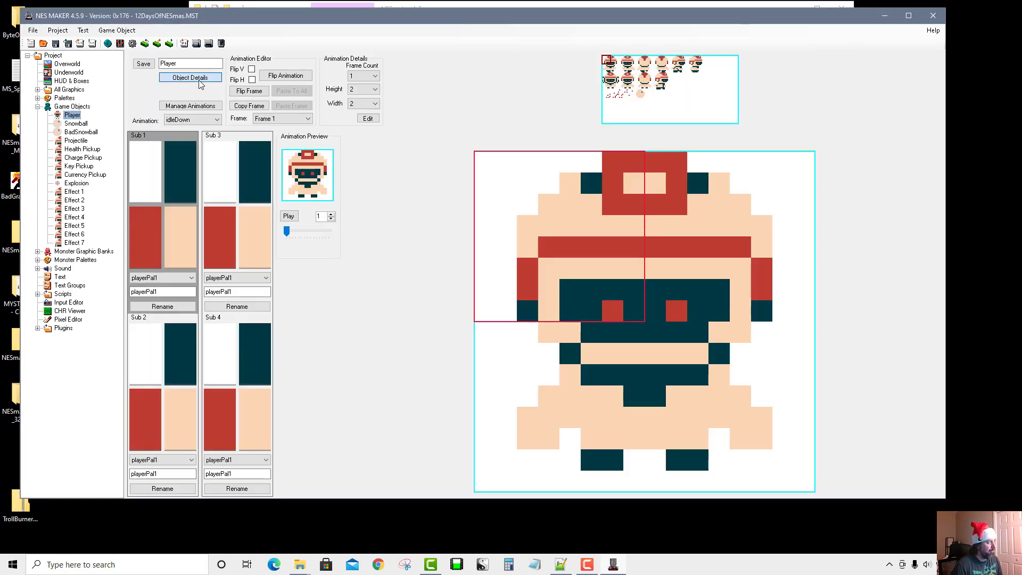
click(88, 37)
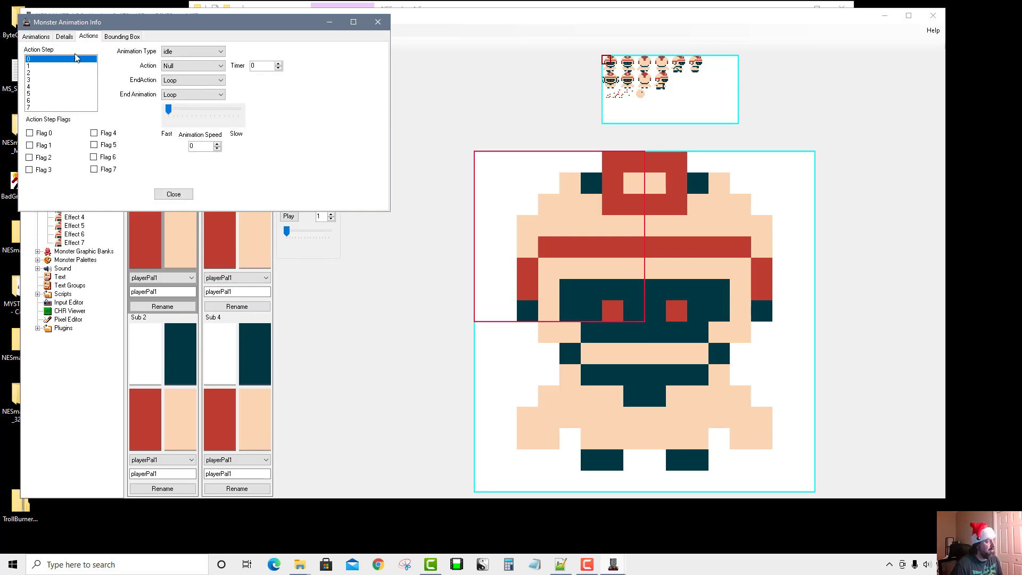
click(47, 108)
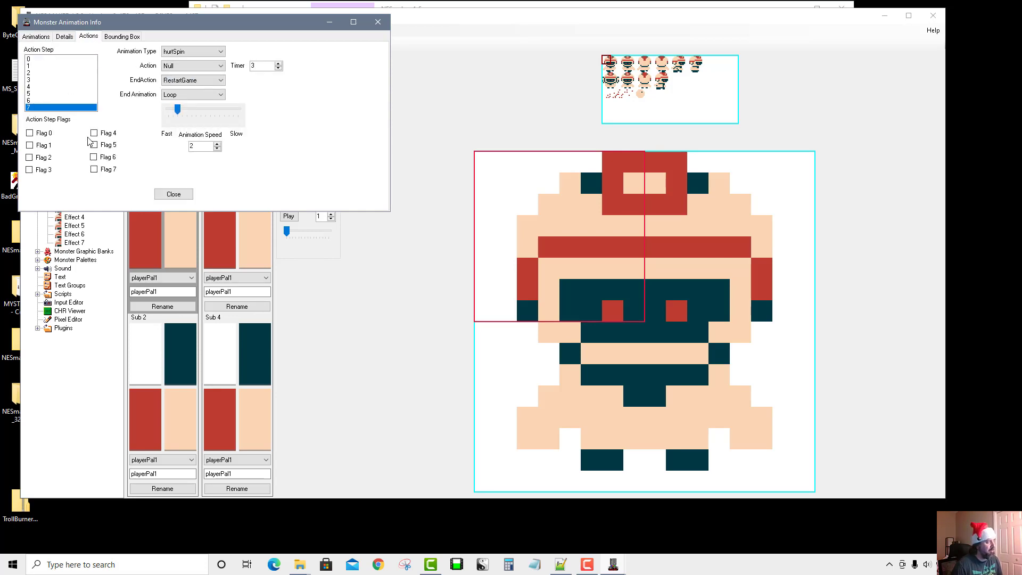
click(170, 84)
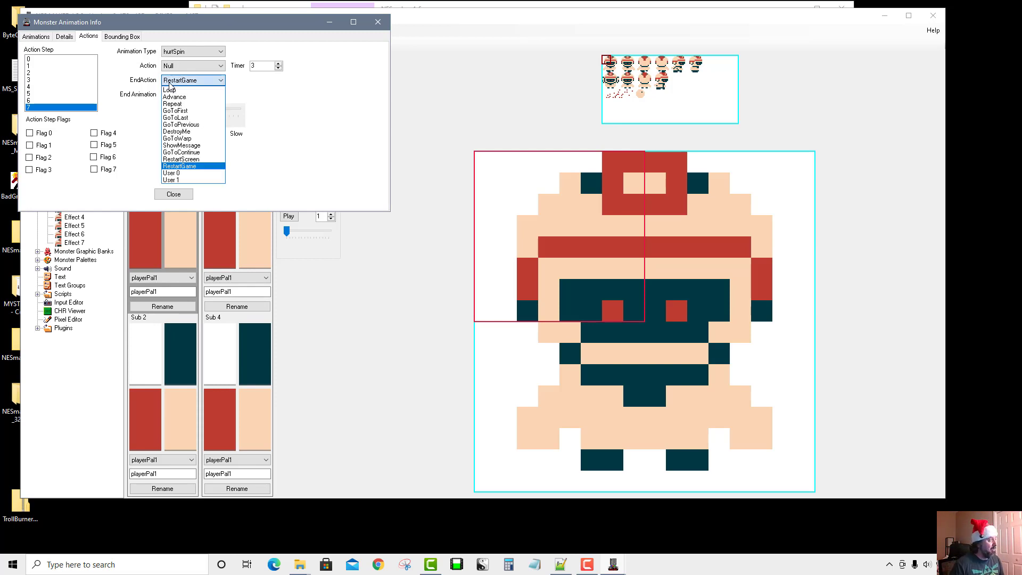
click(189, 160)
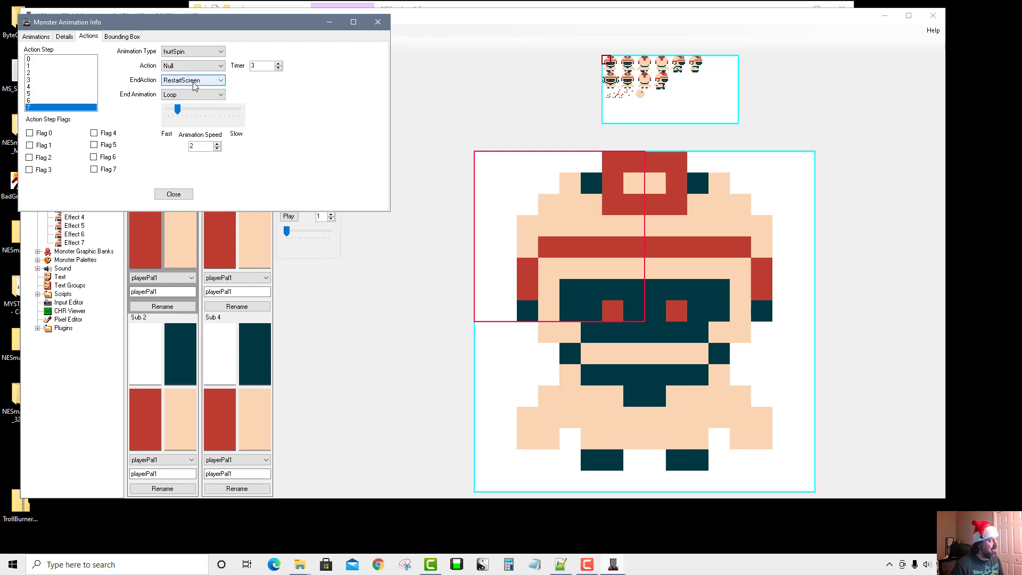
click(174, 195)
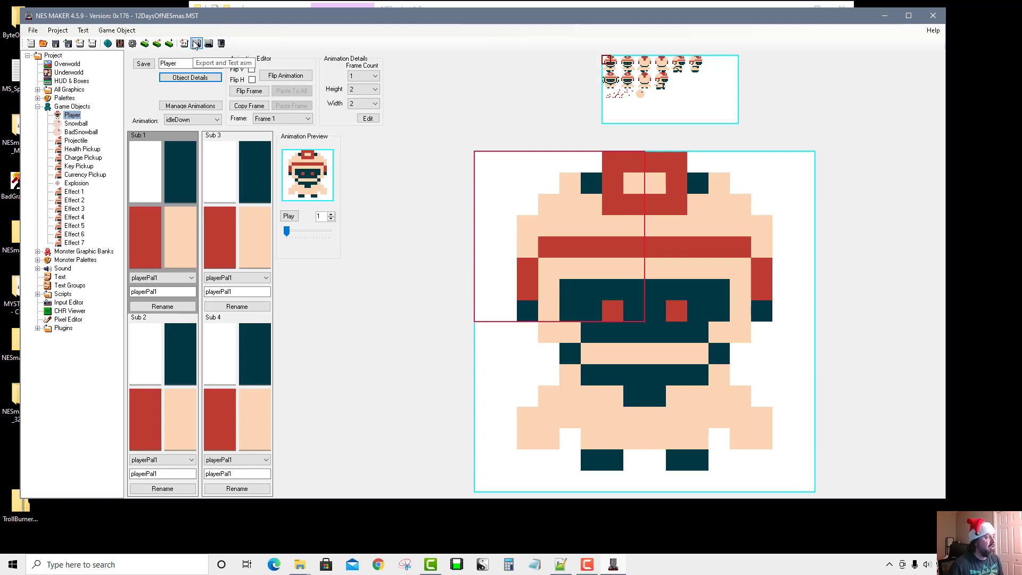
- Export and test the game, running the player into the trolls repeatedly to check how lives are deducted and the screen restarts
click(196, 45)
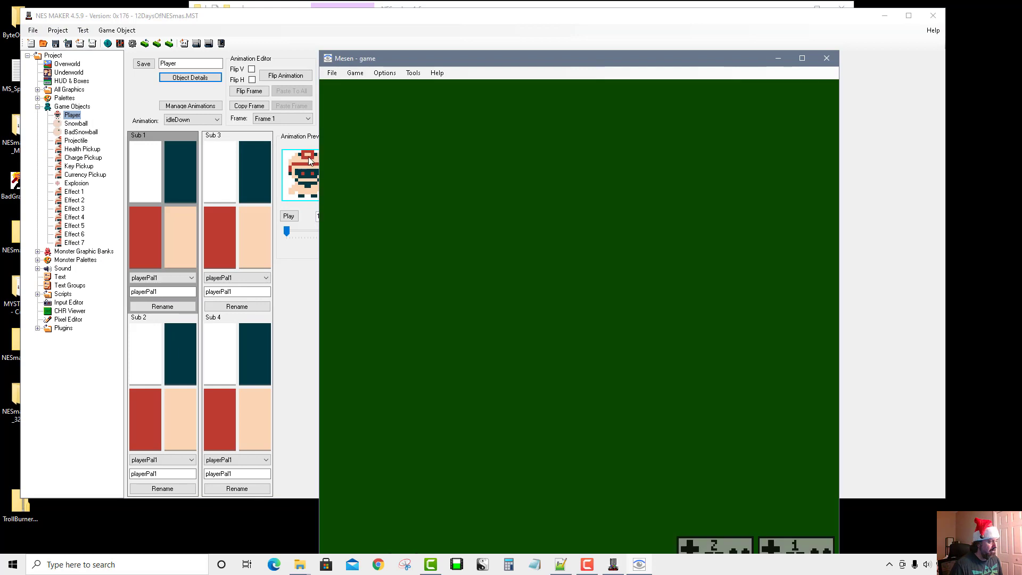
key(Down)
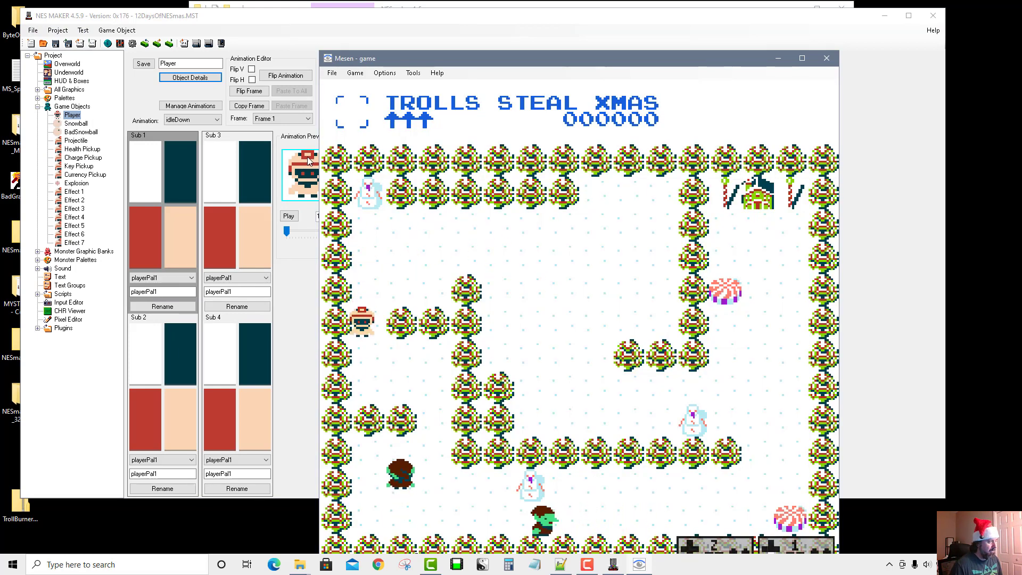
key(Right)
key(Down)
key(Up)
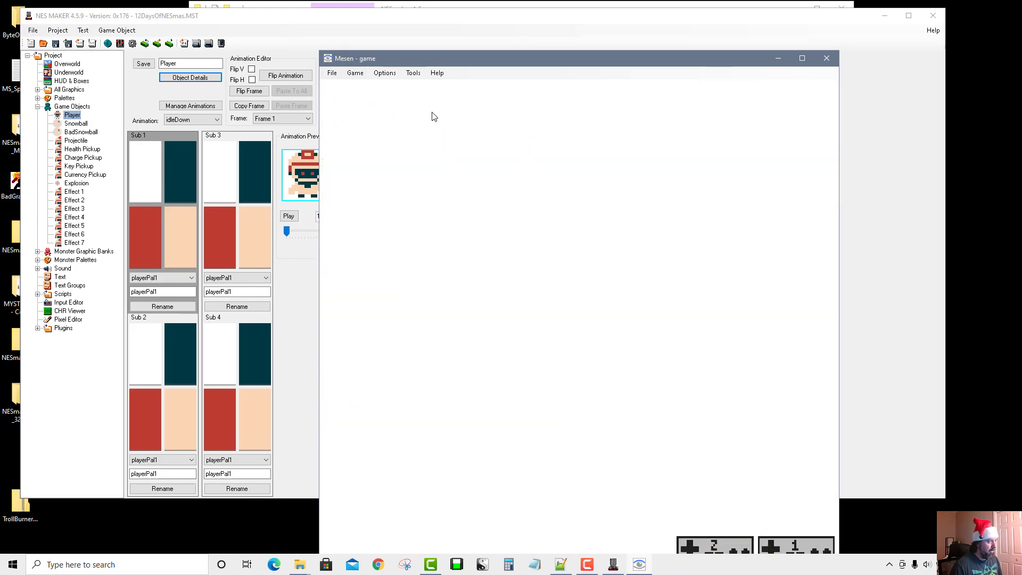
key(Up)
key(Left)
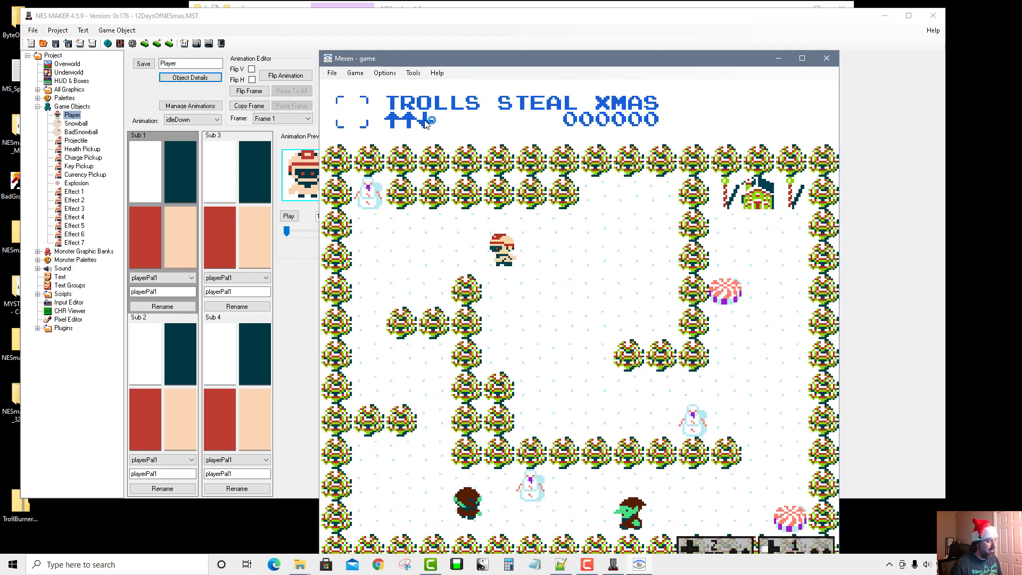
key(Down)
key(Right)
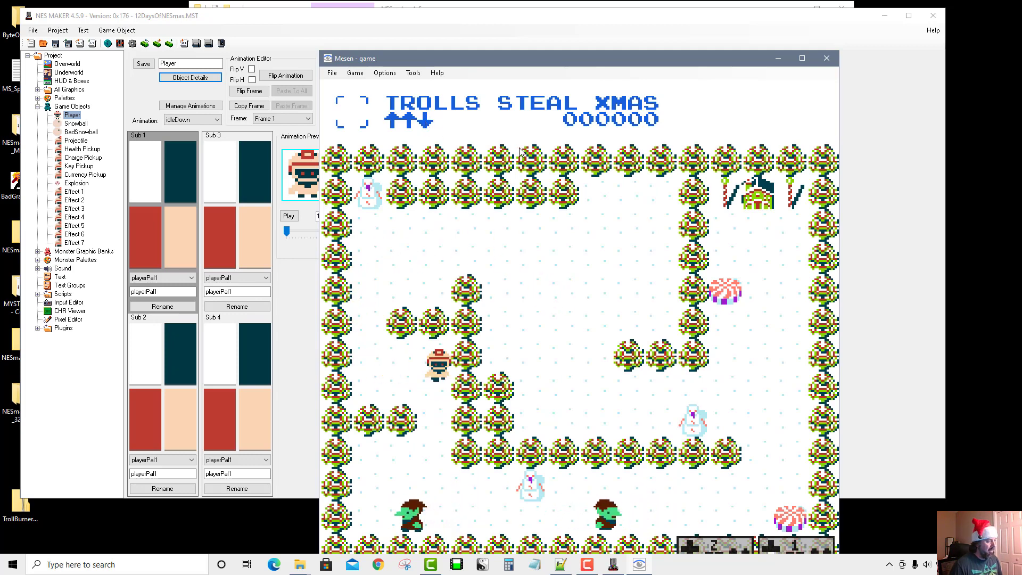
key(Down)
key(Left)
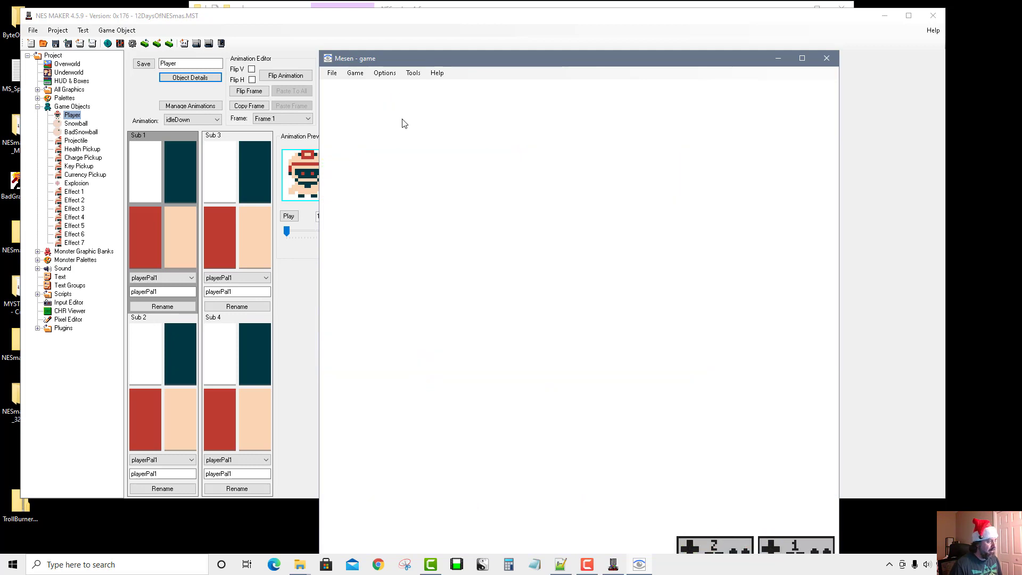
key(Up)
key(Left)
key(Left)
key(Down)
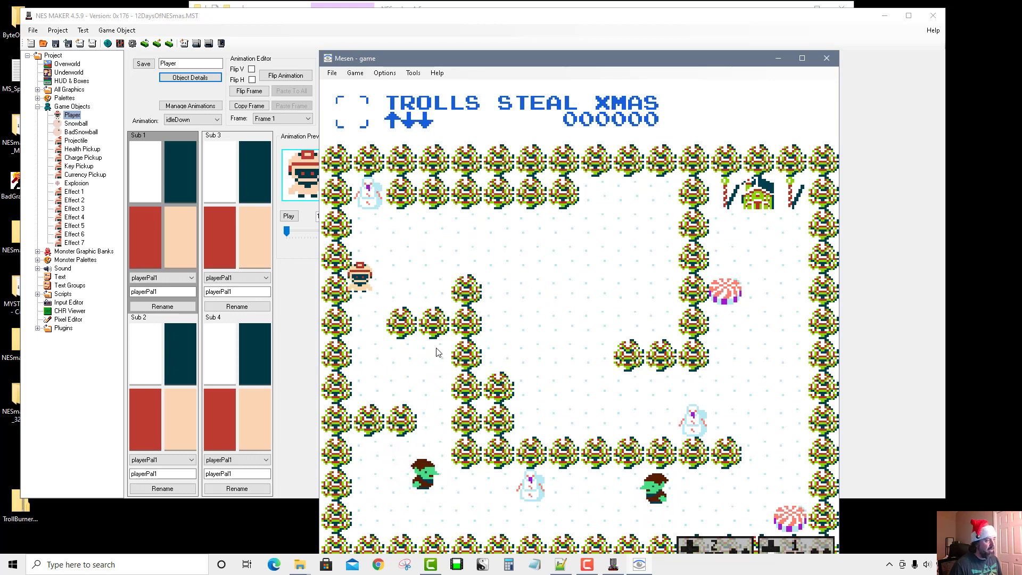
key(Right)
key(Down)
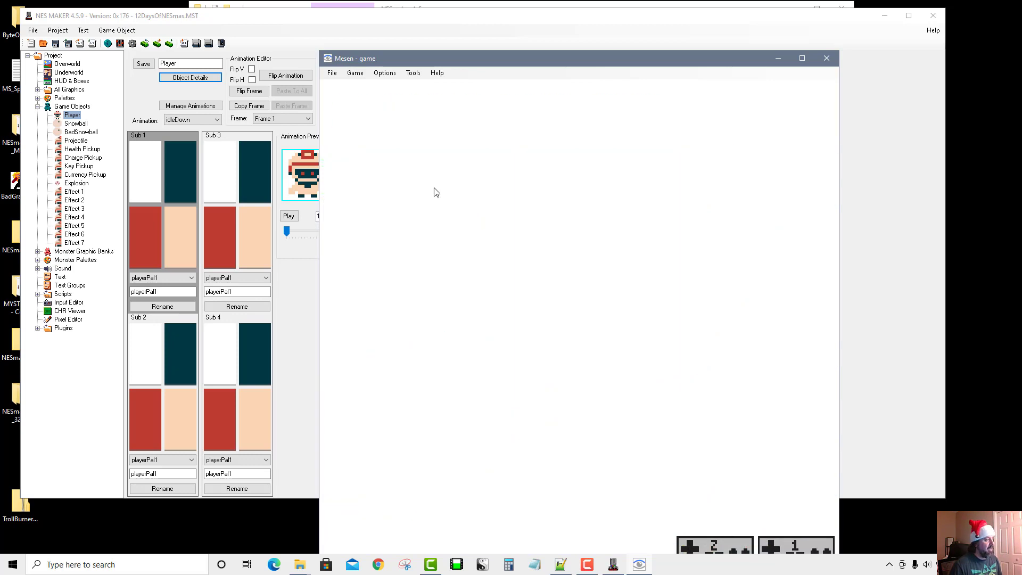
- Walk the player through the maze after the last life is lost, past the snowman and down toward the trolls
key(Up)
key(Left)
key(Left)
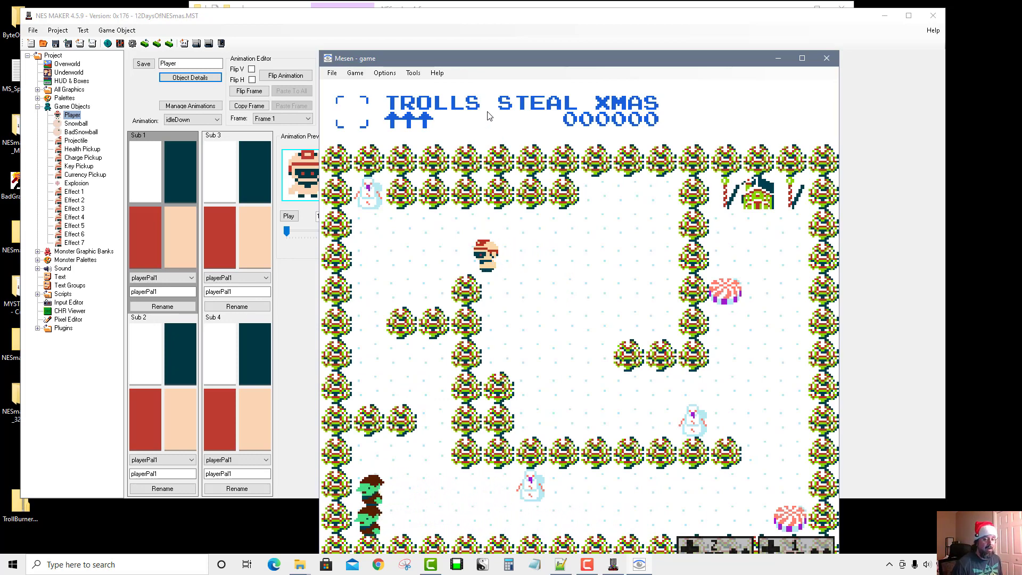
key(Right)
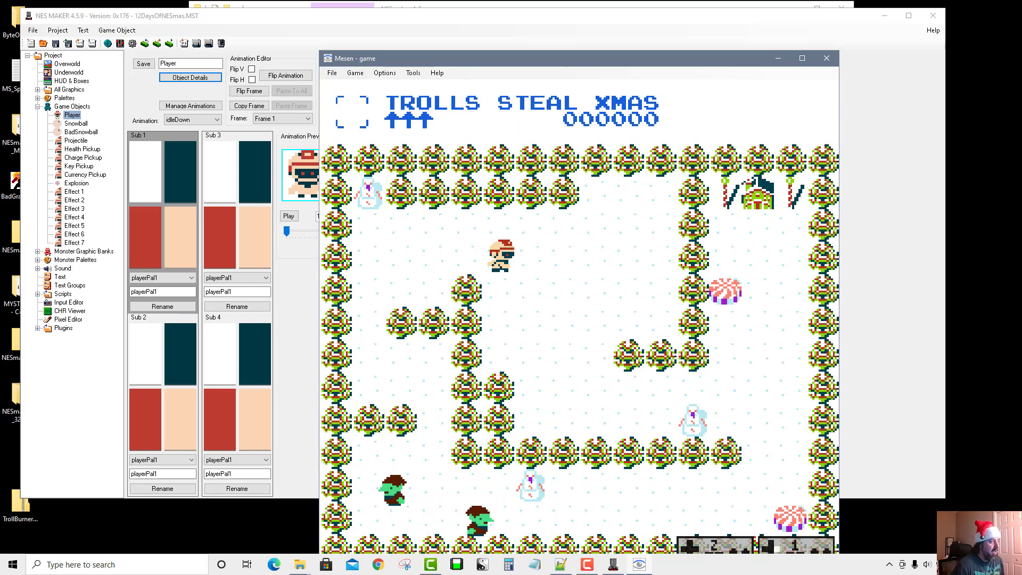
key(Down)
key(Right)
key(Up)
key(Right)
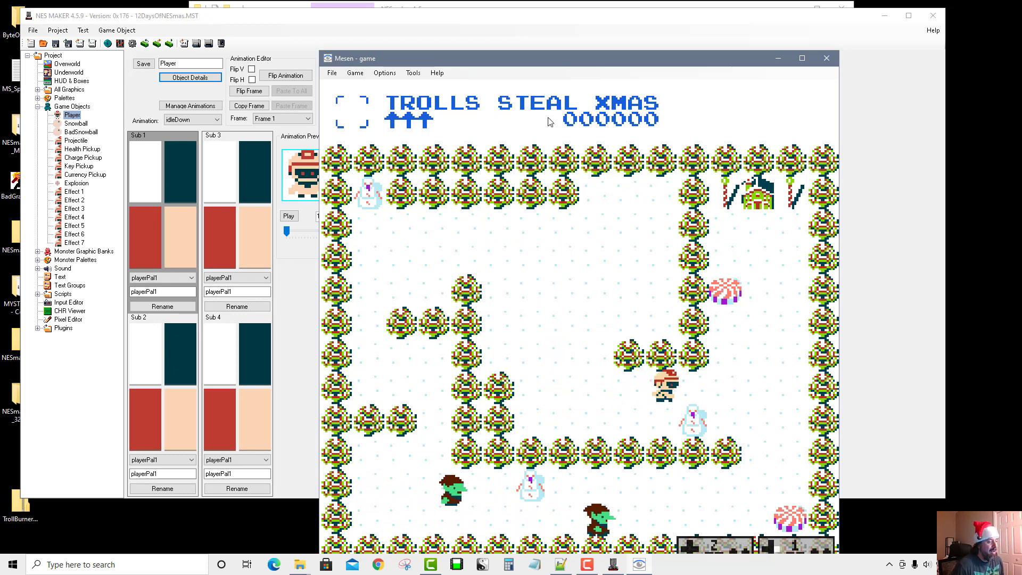
key(Down)
key(Left)
key(Up)
key(Left)
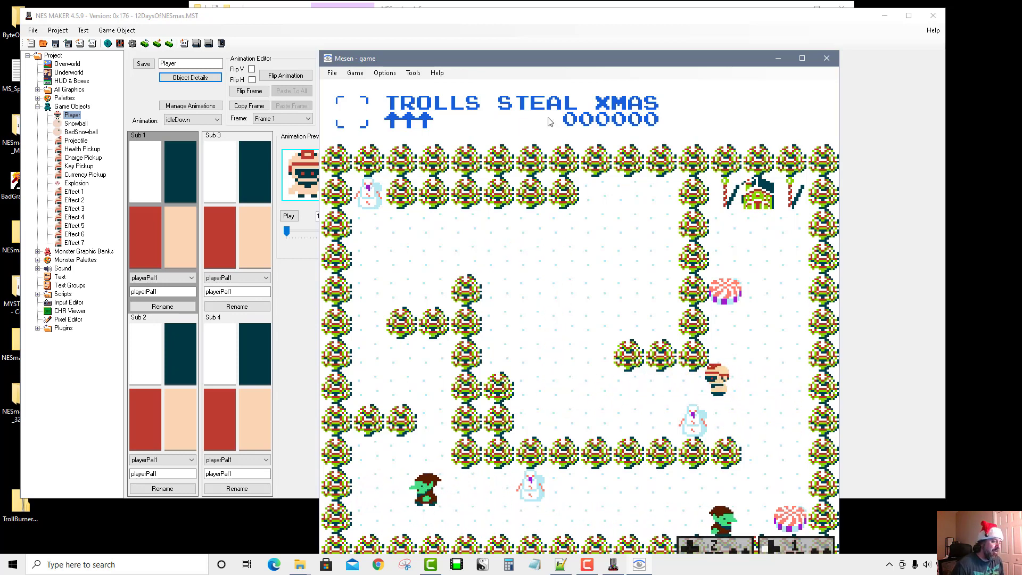
key(Down)
key(Left)
key(Left)
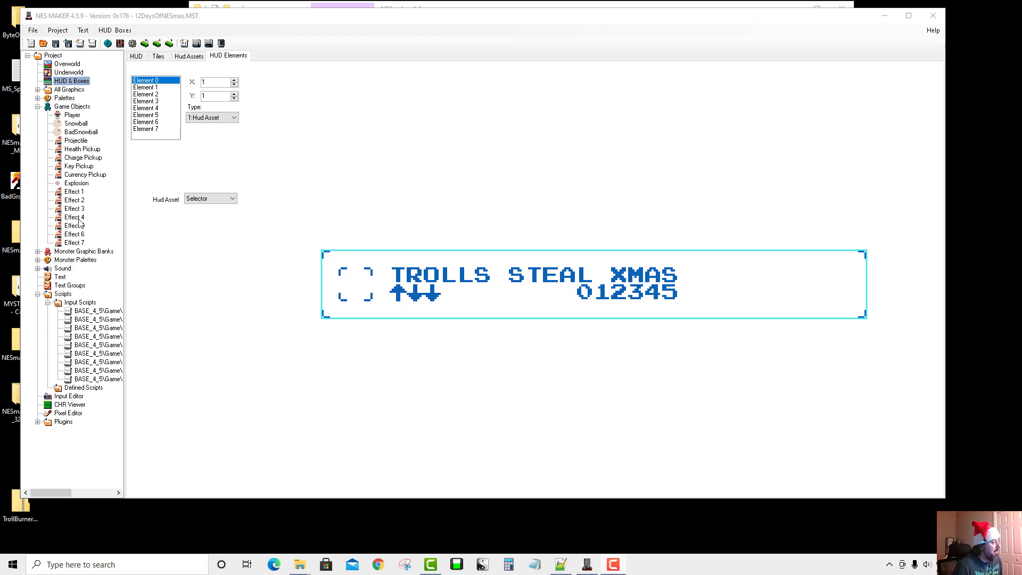
- Load the BckSSChr00.bmp tileset in the Pixel Editor
click(66, 413)
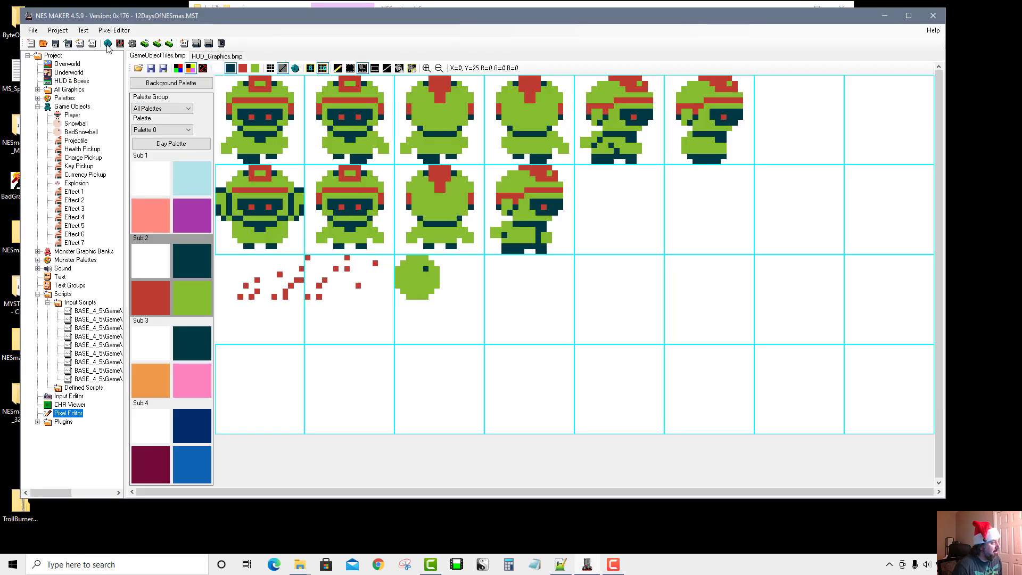
click(138, 68)
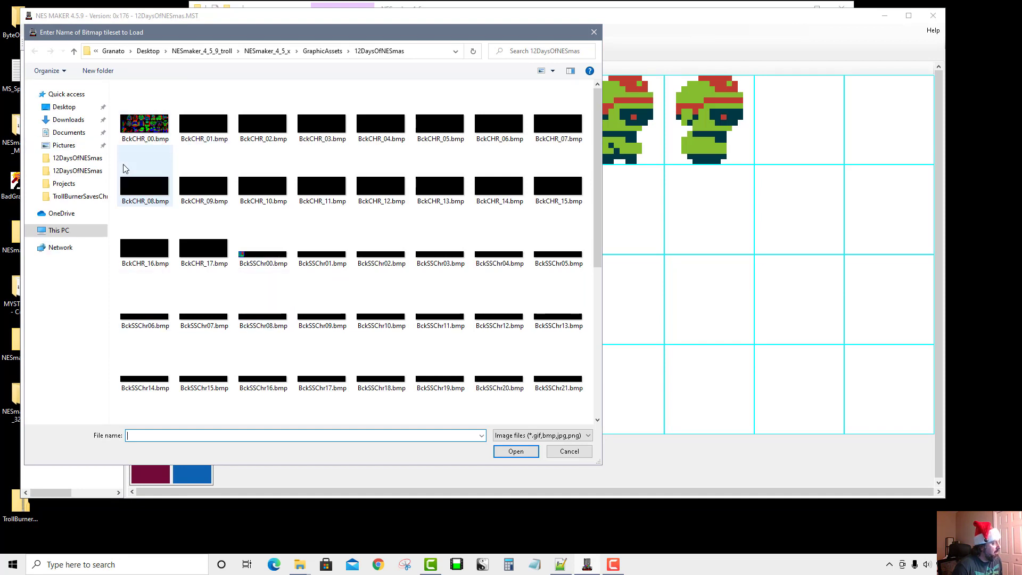
click(261, 261)
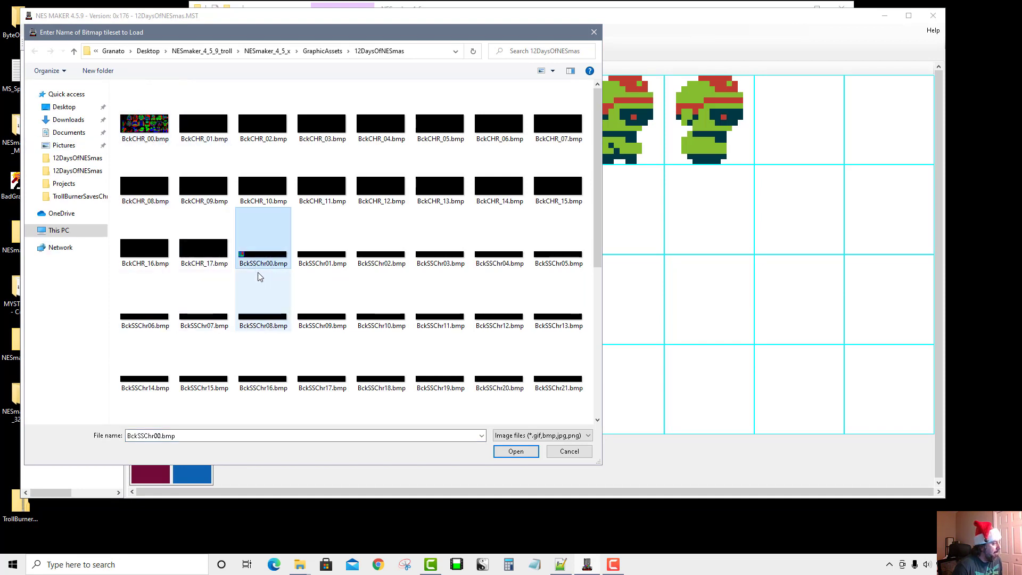
click(514, 451)
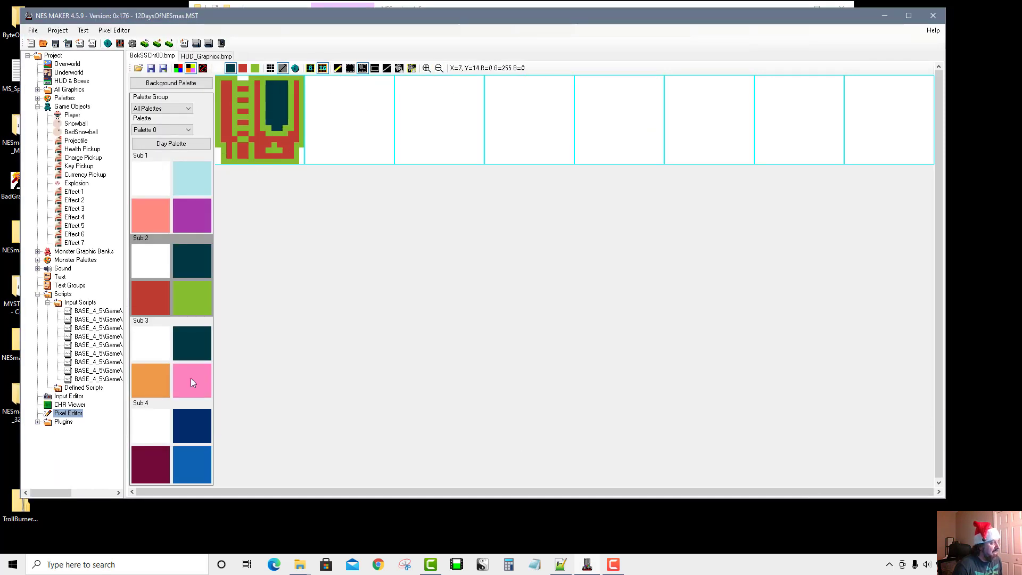
- Draw a green gift box with a dark teal border and a crossed red ribbon in the second tile
click(149, 273)
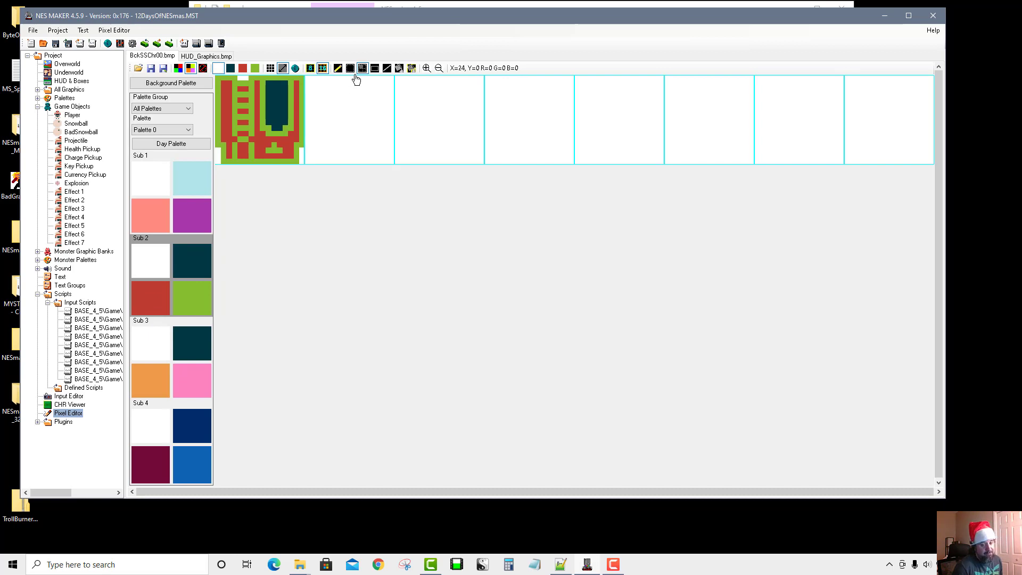
click(387, 68)
click(199, 260)
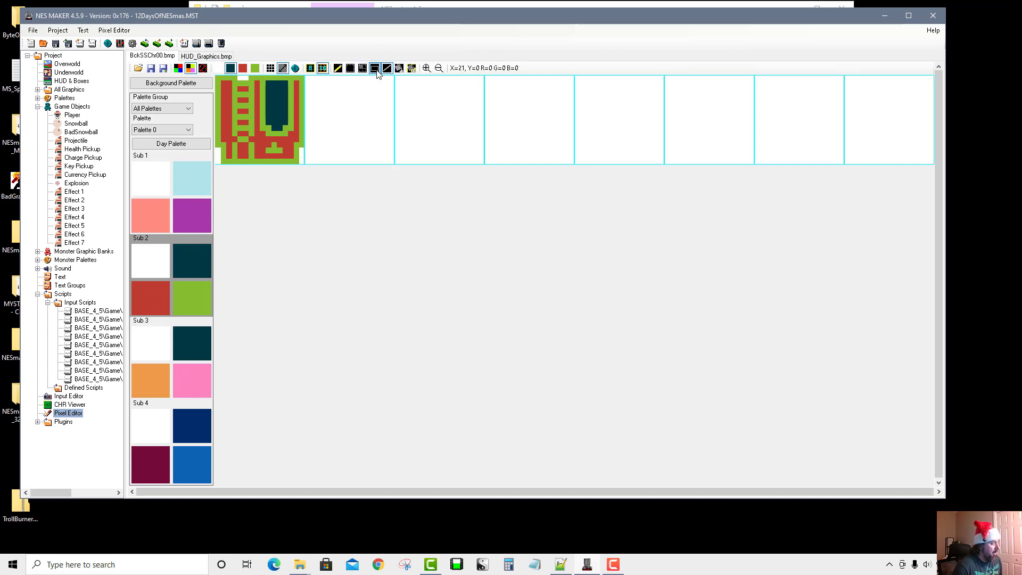
click(375, 68)
drag(306, 99, 393, 165)
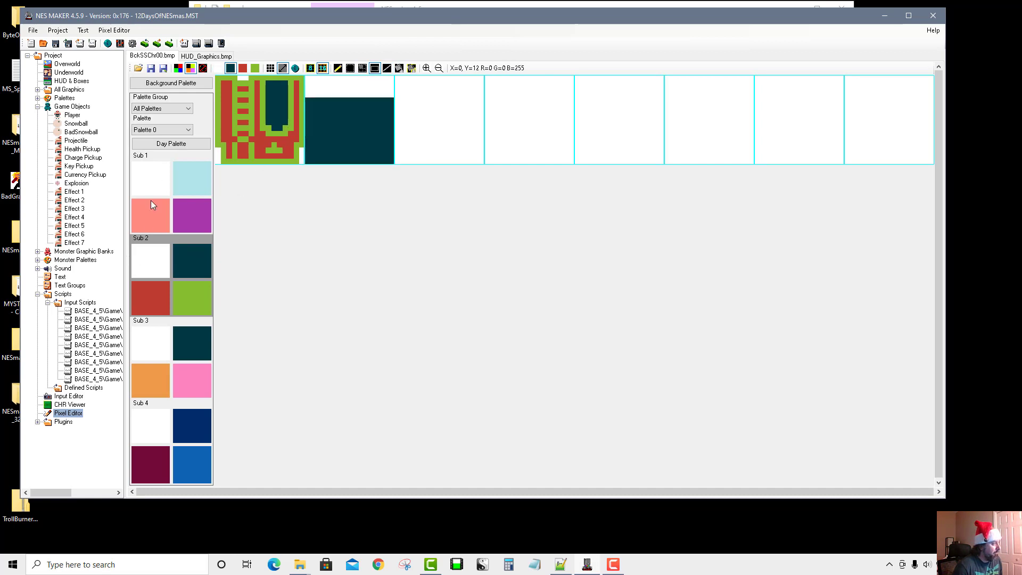
click(195, 301)
drag(311, 103, 389, 162)
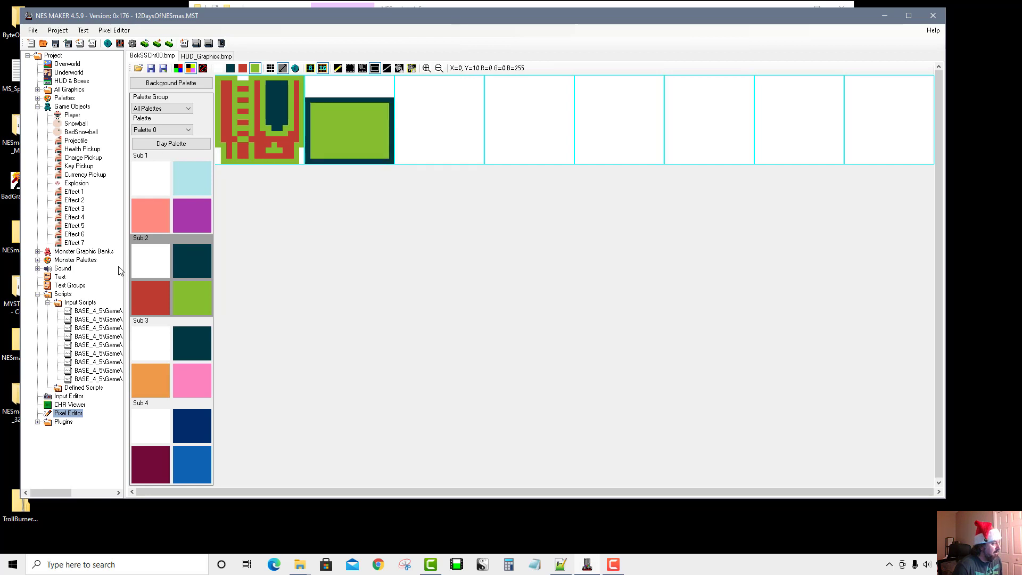
click(175, 287)
mouse_move(346, 99)
mouse_down()
mouse_move(354, 159)
mouse_move(393, 137)
mouse_up()
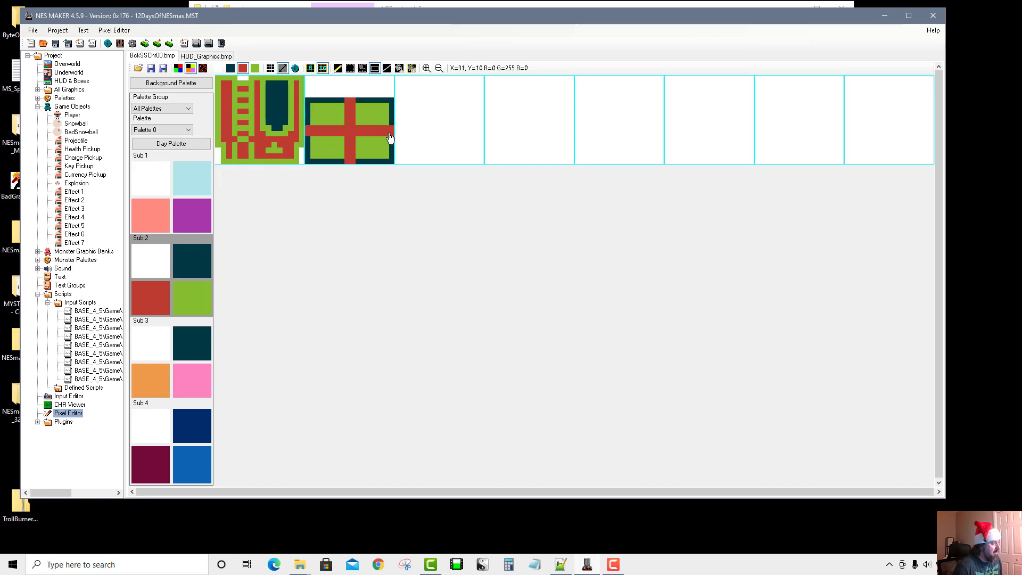
- Draw a red bow on top of the gift box with single pixels and outline it in dark teal
click(337, 68)
mouse_move(349, 99)
mouse_down()
mouse_move(339, 83)
mouse_move(333, 103)
mouse_move(360, 101)
mouse_up()
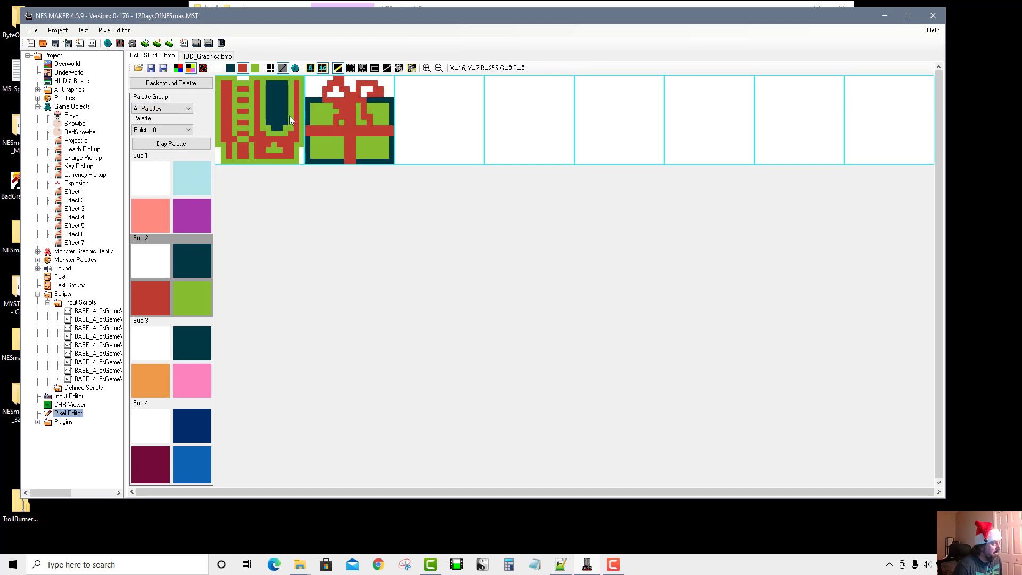
click(194, 266)
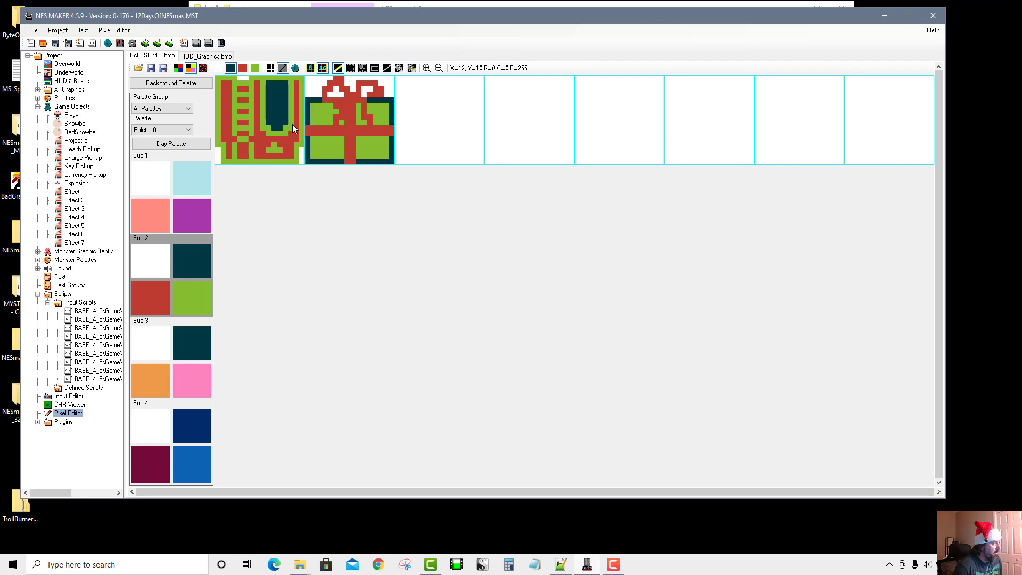
click(322, 90)
- Fill the gaps in the gift's bow with green pixels and save the bitmap
click(174, 293)
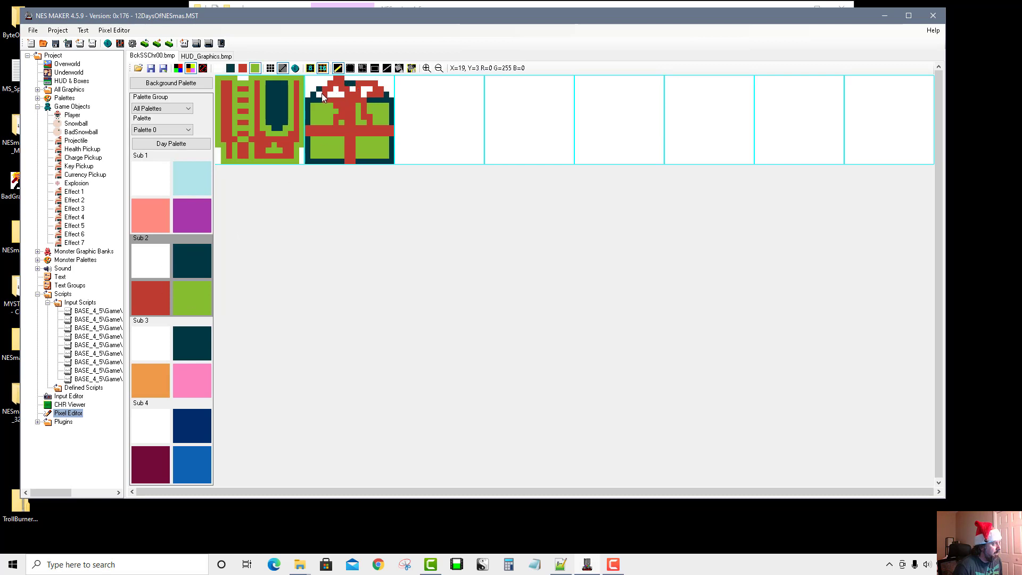
click(336, 88)
click(353, 89)
drag(365, 90, 370, 89)
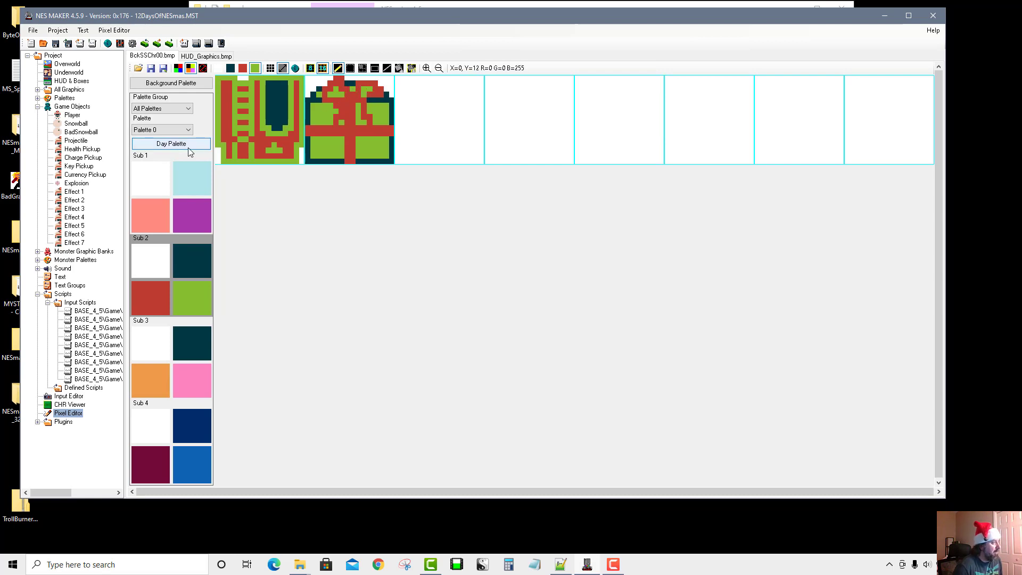
click(151, 69)
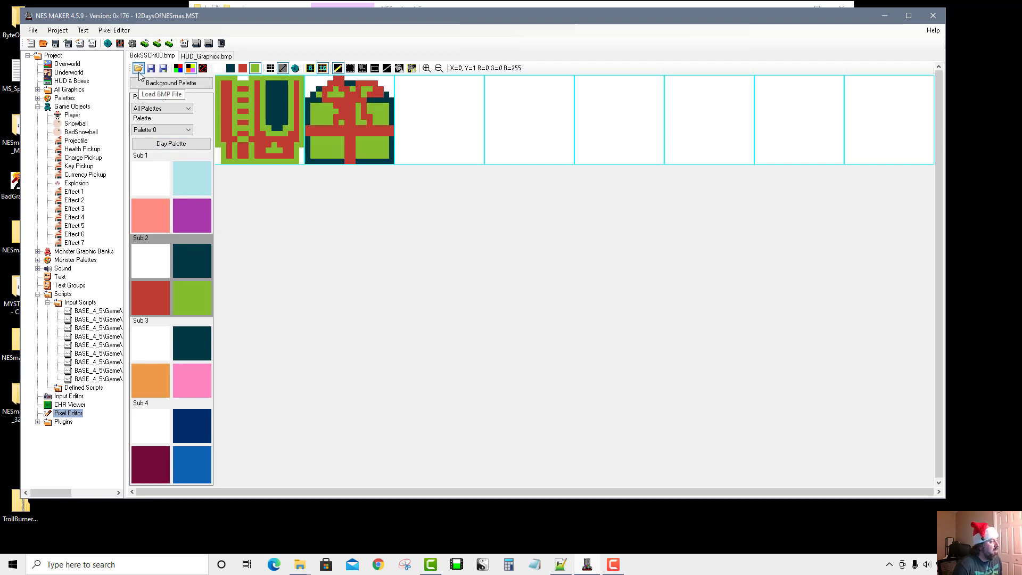
- Place three gift tiles on the overworld's starting screen using the Sub 2 palette: upper left, top centre and lower right of the maze
click(67, 64)
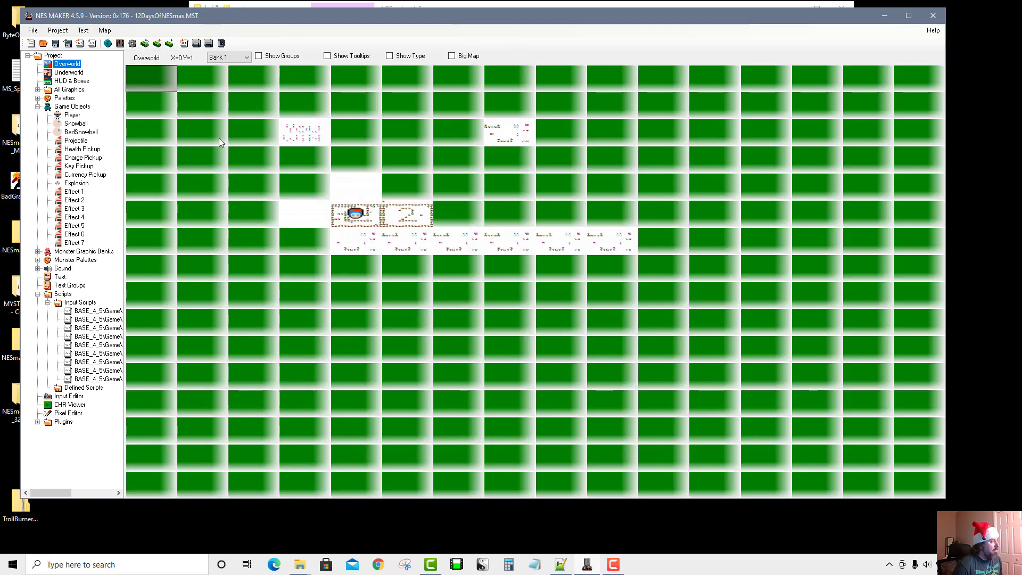
double_click(370, 212)
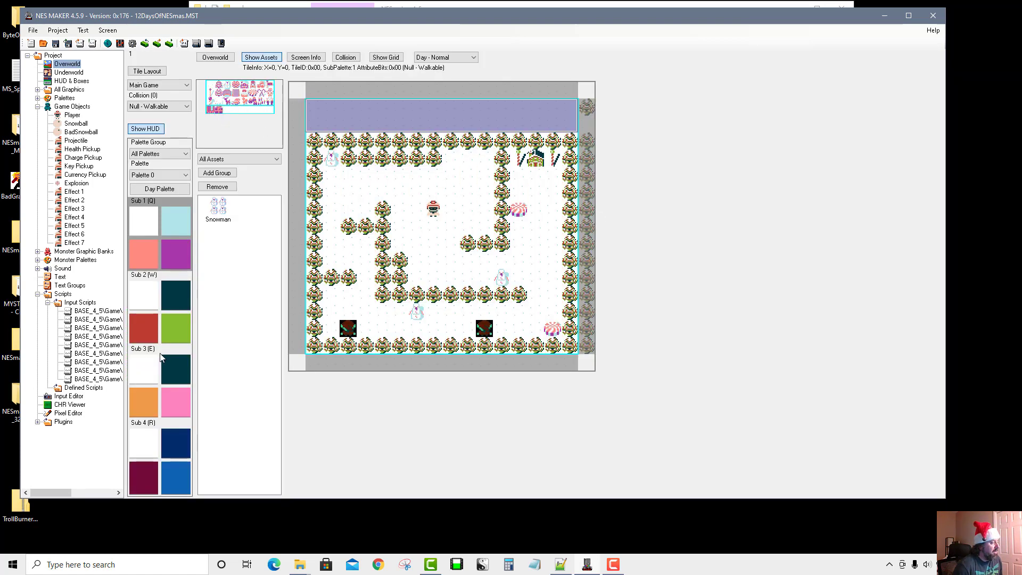
click(154, 300)
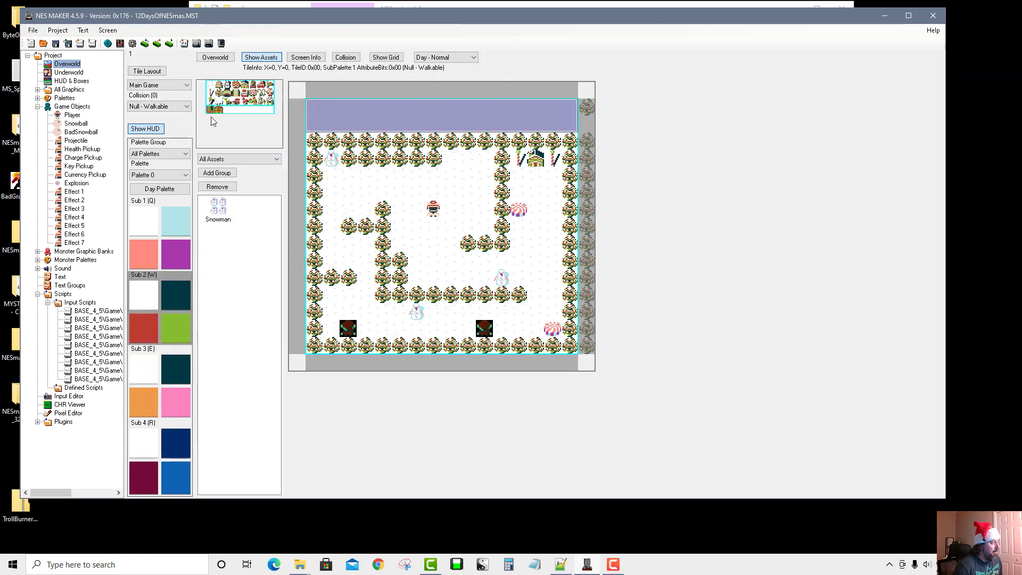
click(349, 192)
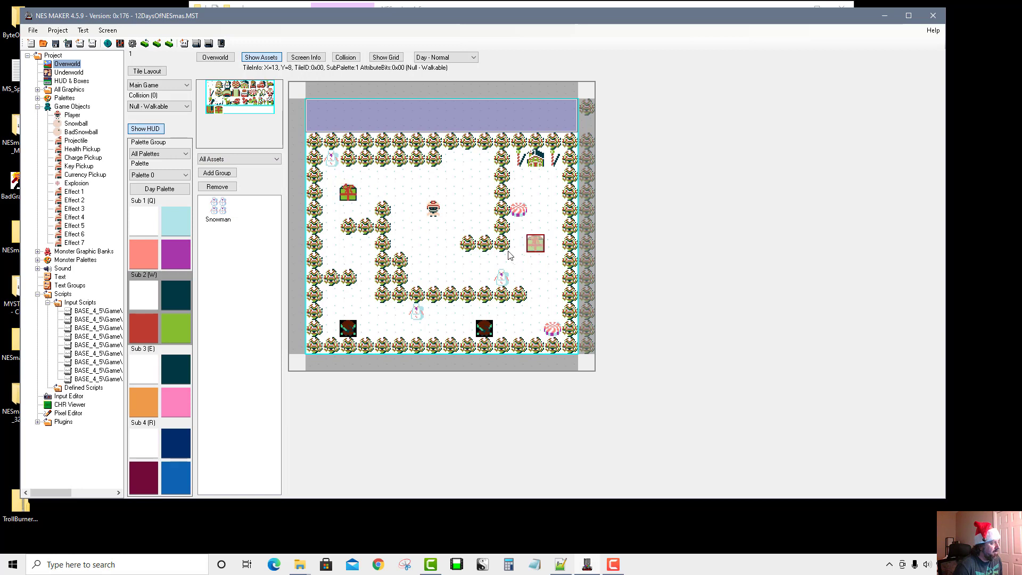
click(467, 158)
click(535, 261)
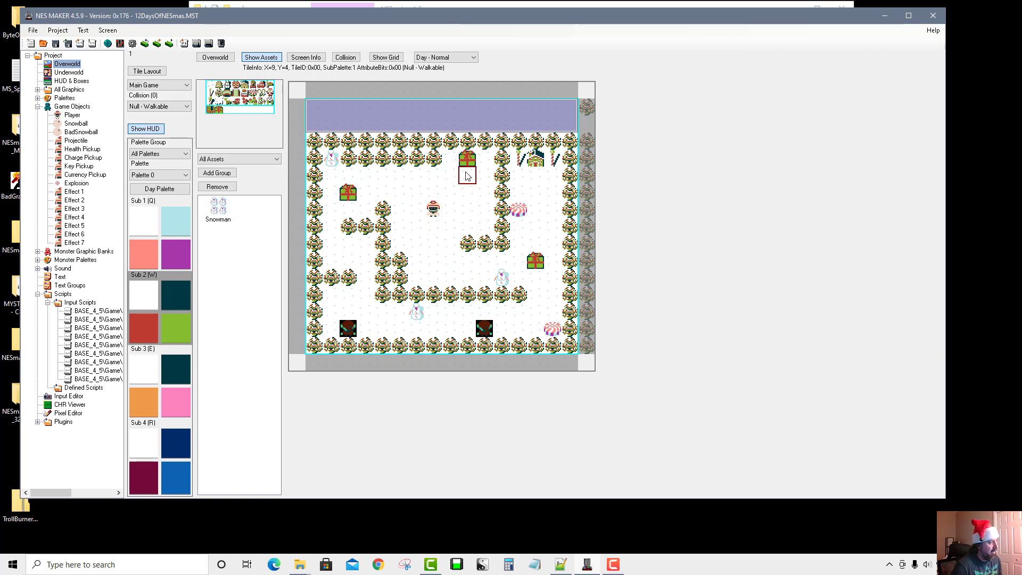
right_click(474, 157)
mouse_move(514, 259)
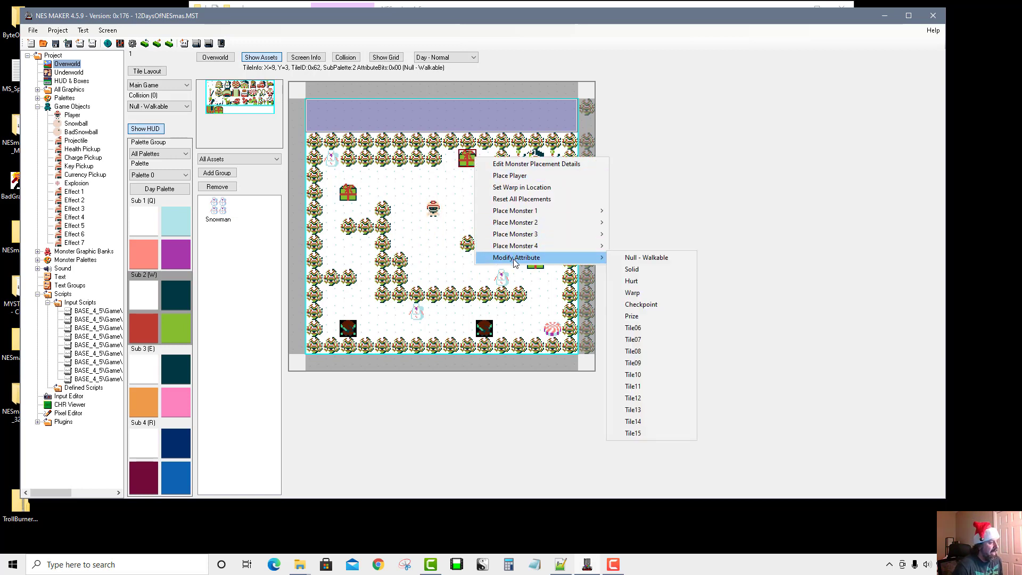
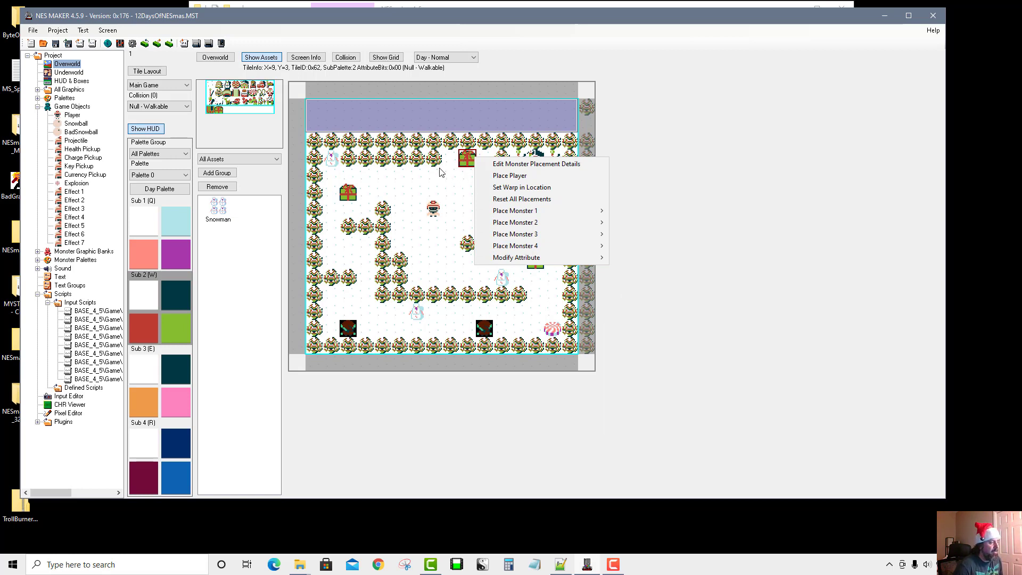
click(341, 14)
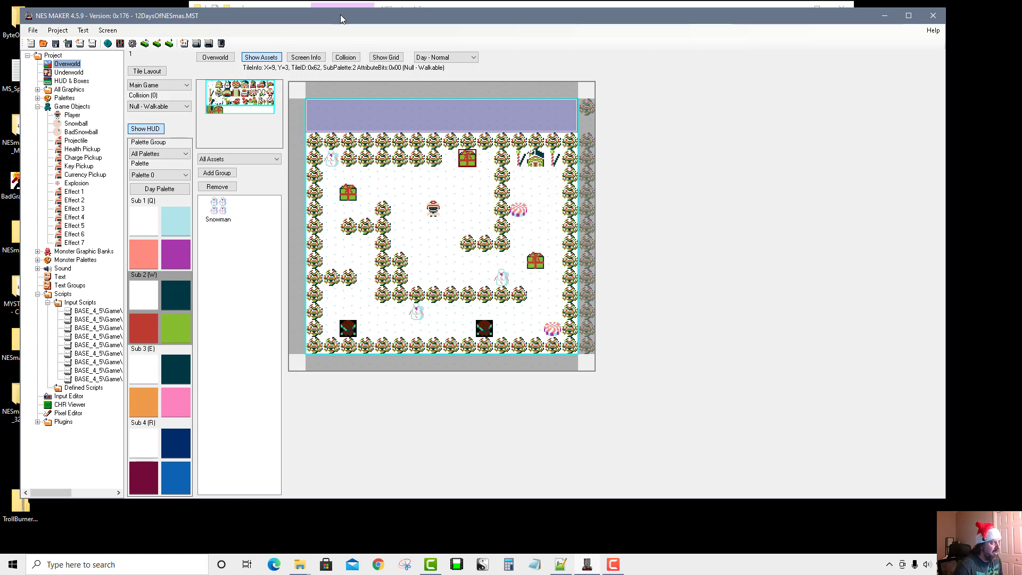
- Open the Tile 05 script prize_MazeBase_troll.asm for editing from the project's script settings
click(132, 43)
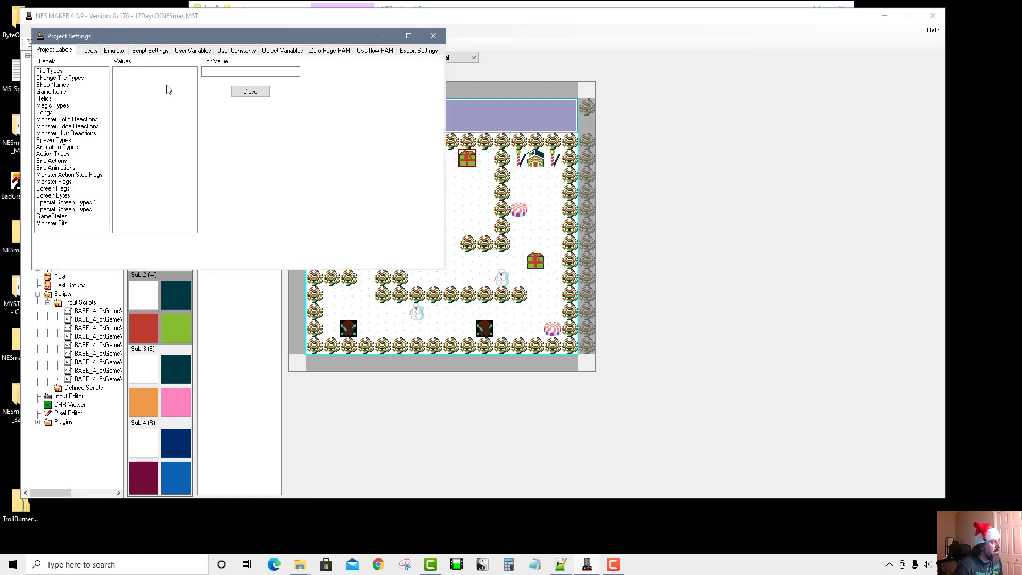
click(144, 52)
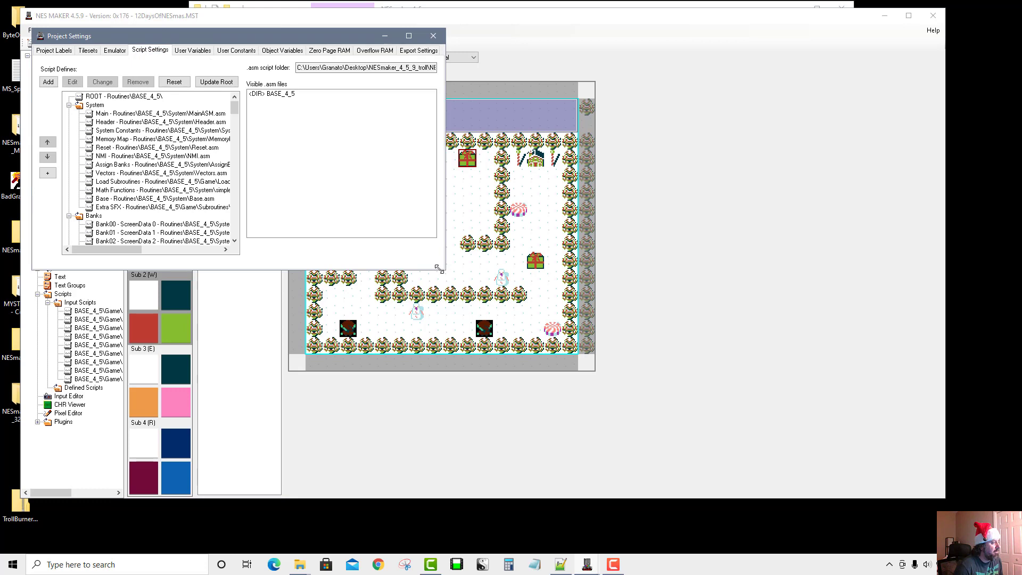
drag(444, 269, 808, 483)
scroll(591, 243, down, 10)
scroll(578, 415, down, 20)
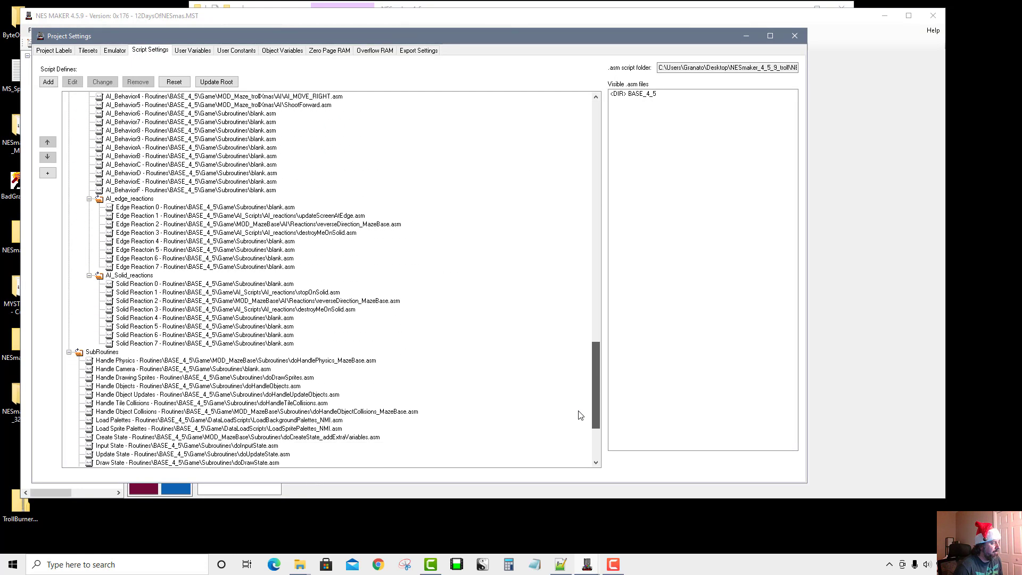
scroll(578, 404, up, 8)
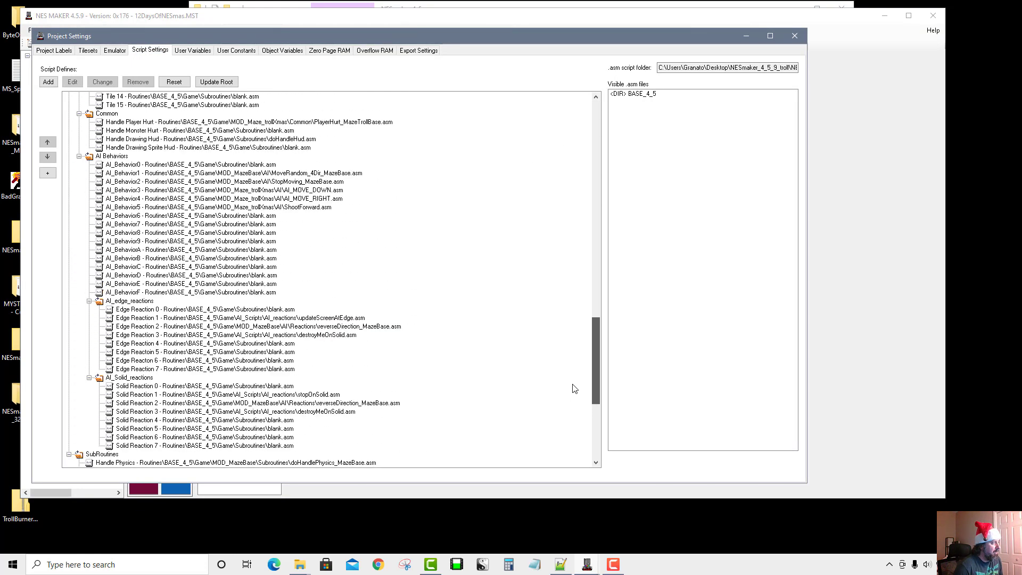
scroll(99, 173, up, 3)
scroll(110, 178, up, 3)
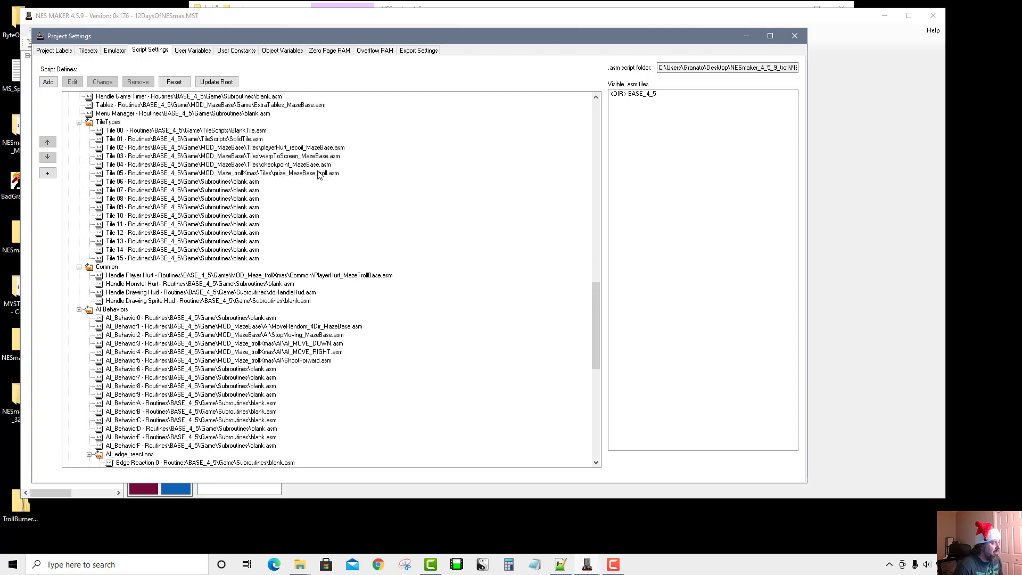
click(292, 174)
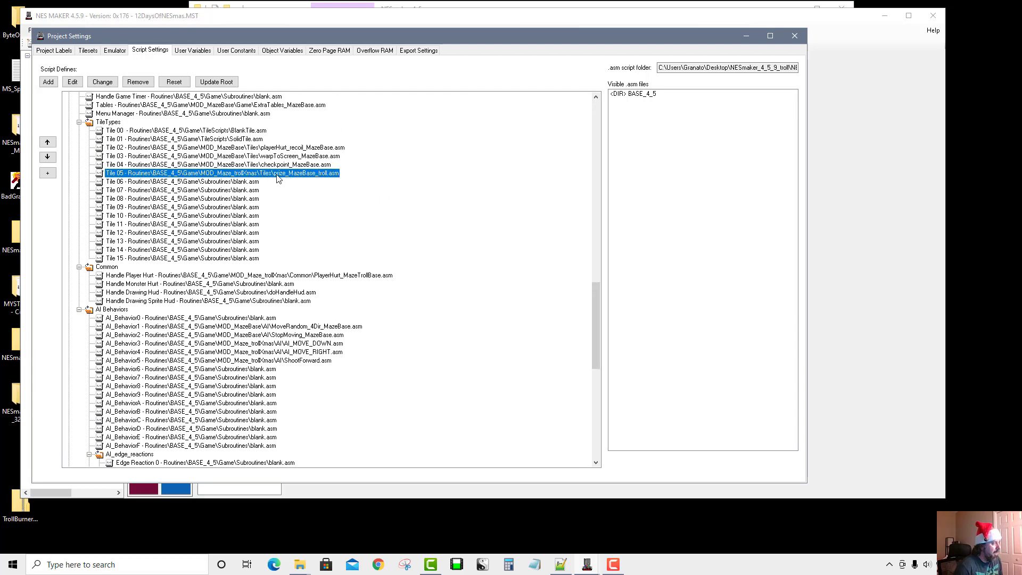
click(73, 82)
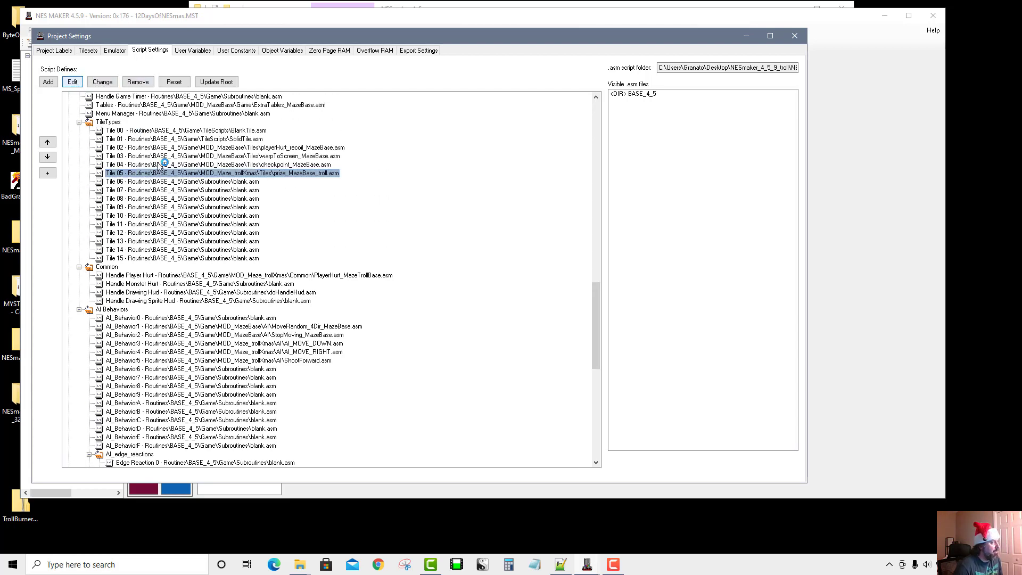
- Examine the prize script's score, HUD update, tile change and action step lines, along with the AddValue macro comments
scroll(598, 359, down, 1)
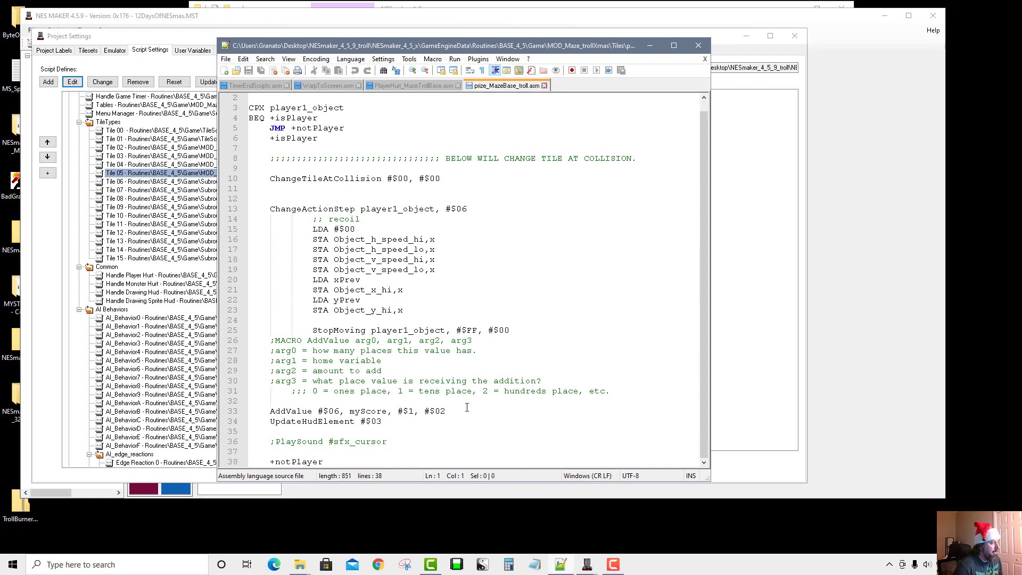
drag(424, 429, 251, 412)
click(426, 429)
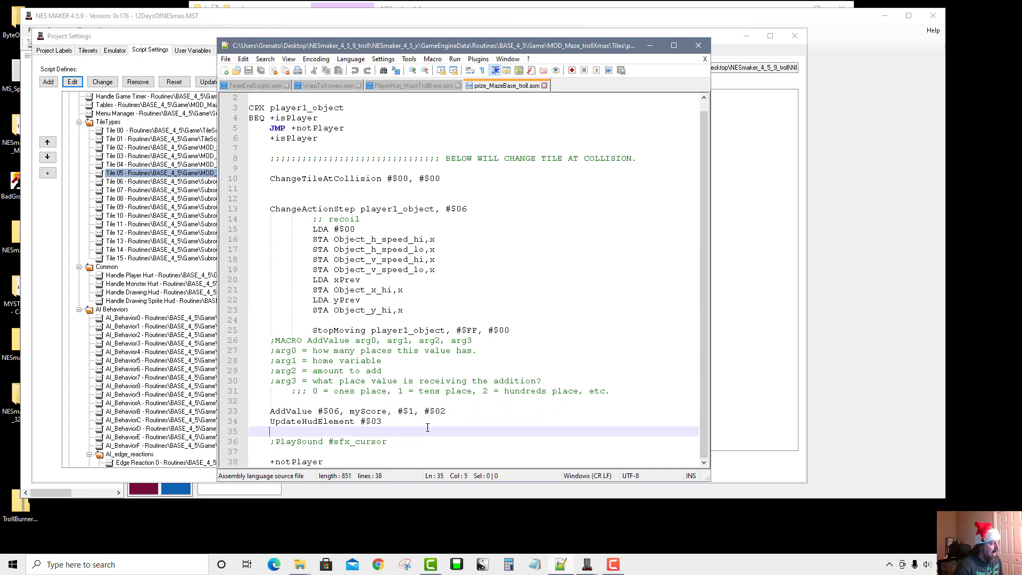
drag(424, 425, 251, 412)
click(363, 425)
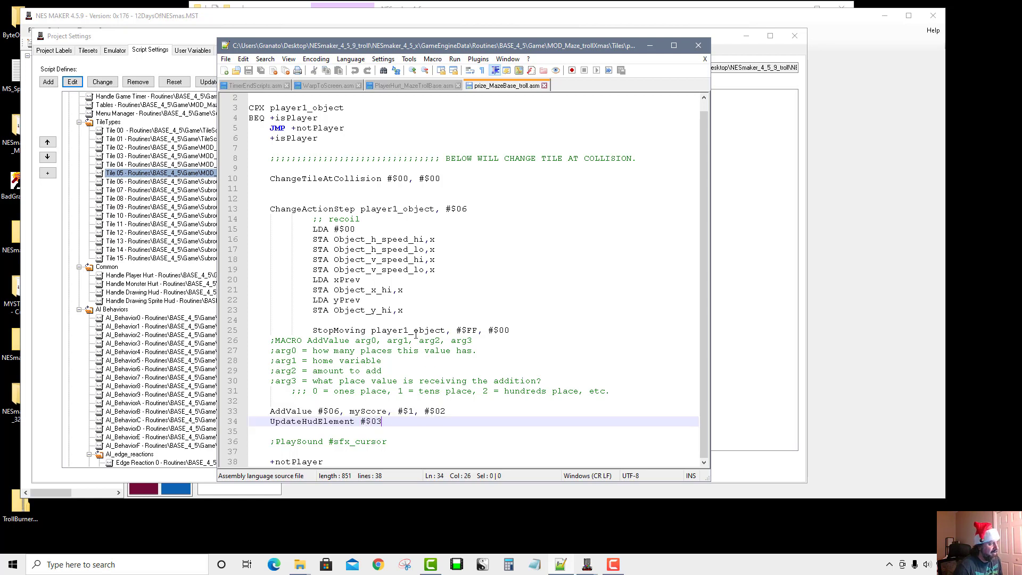
scroll(416, 333, up, 1)
scroll(416, 334, down, 1)
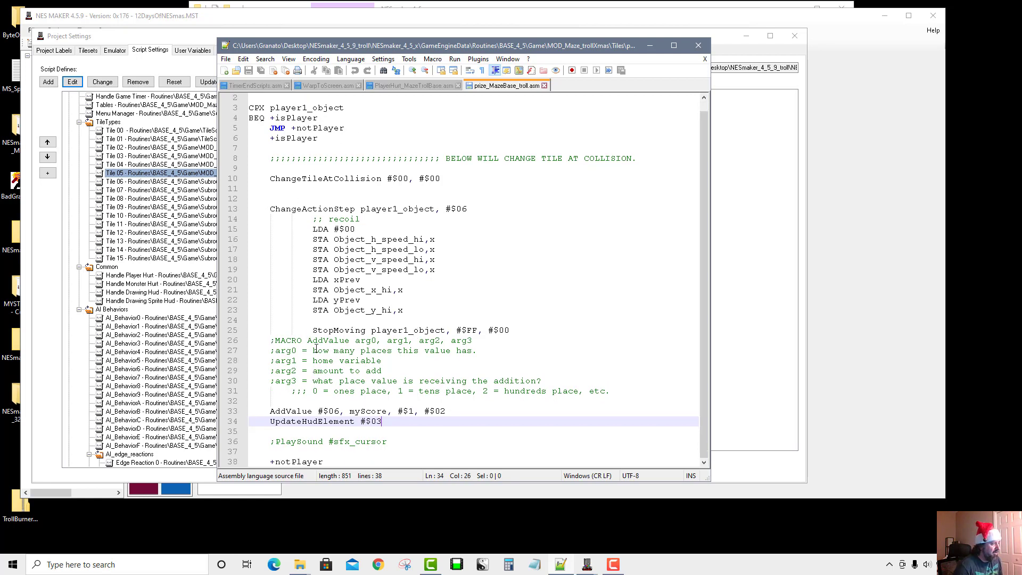
scroll(306, 385, up, 1)
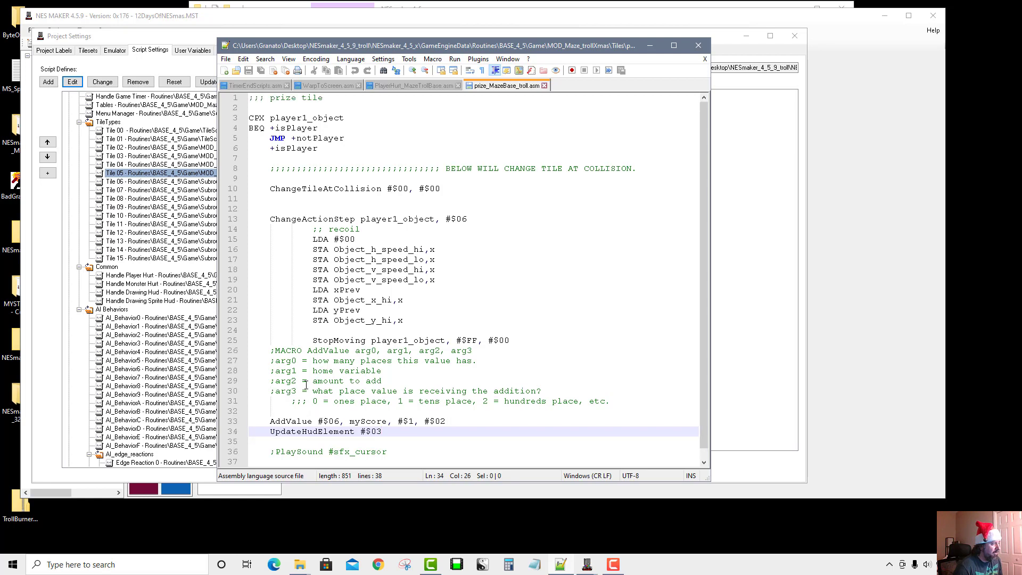
click(266, 190)
drag(269, 219, 468, 218)
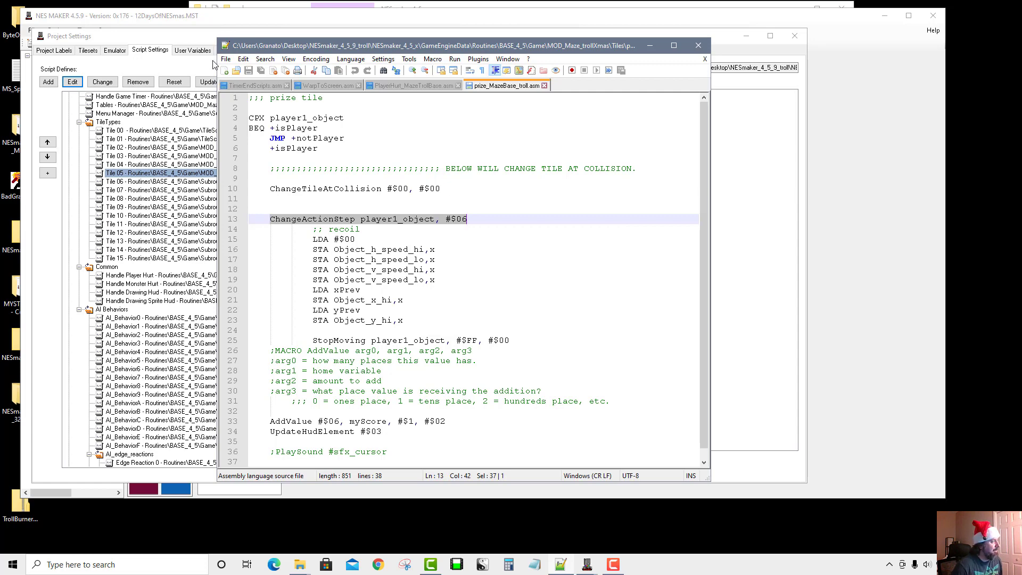
- Save a copy of the prize script as prize_MazeBase_trollPickup.asm in the MOD_Maze_trollXmas Tiles folder
click(226, 58)
click(259, 154)
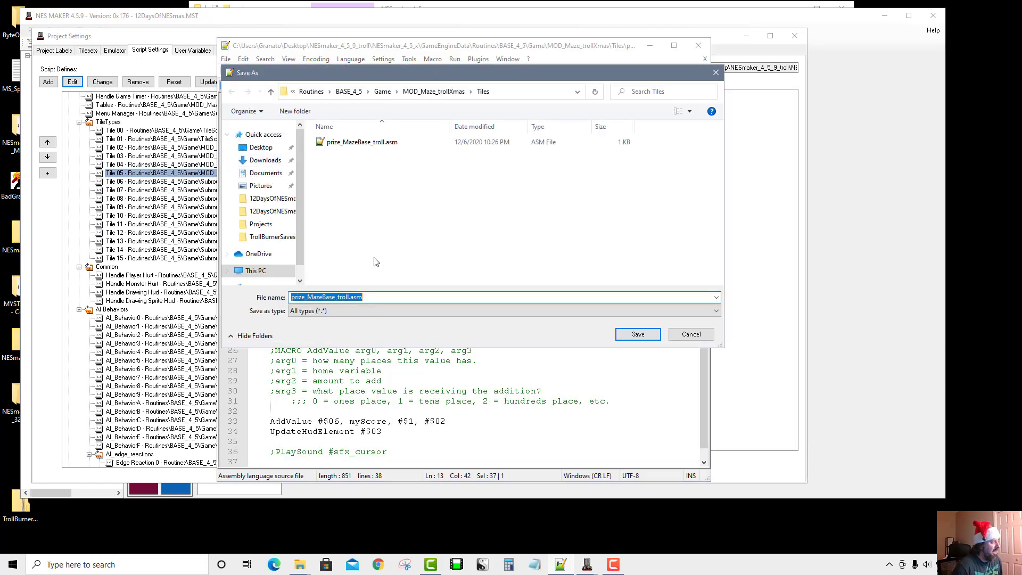
click(351, 297)
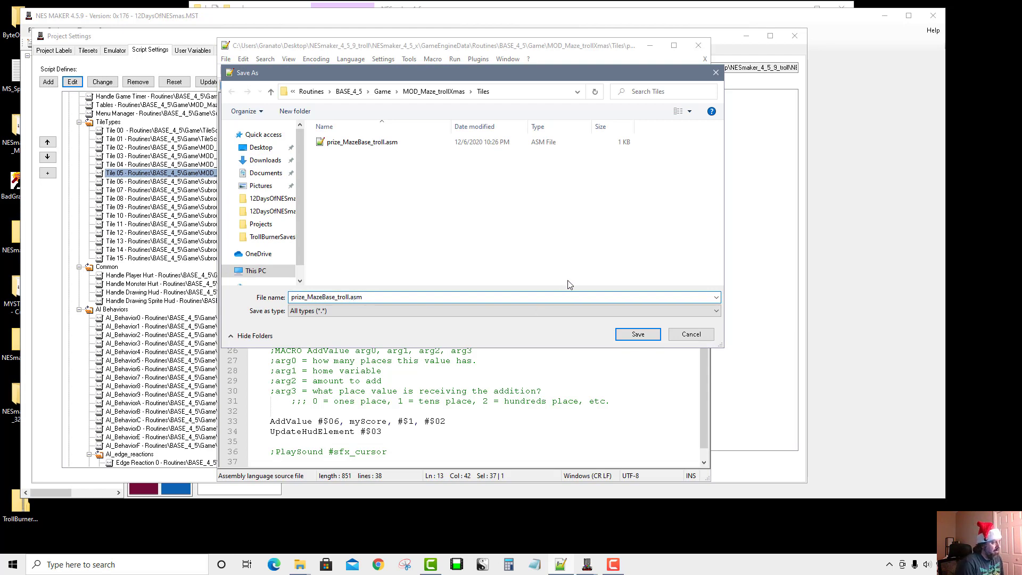
text(Pickup)
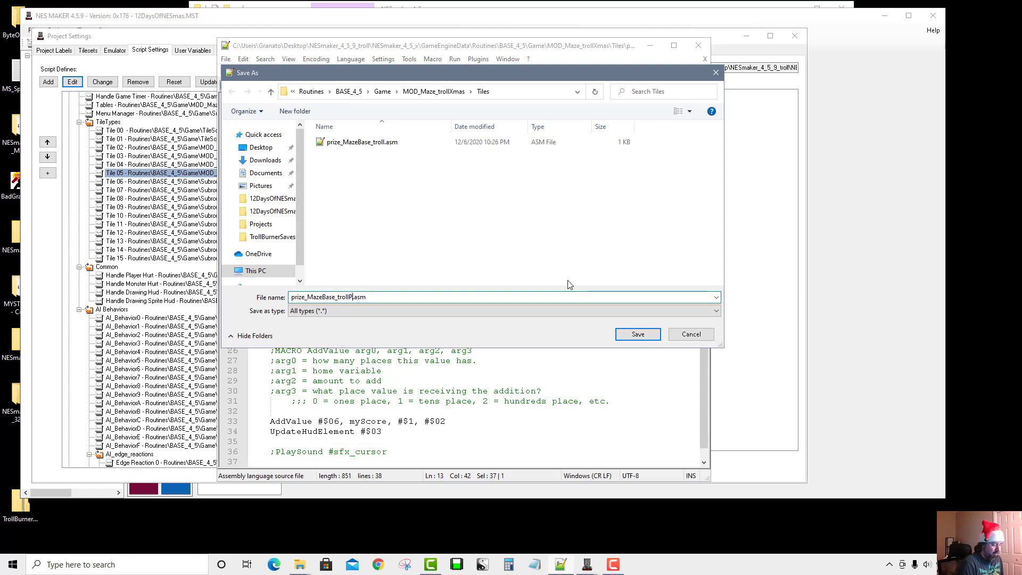
click(638, 334)
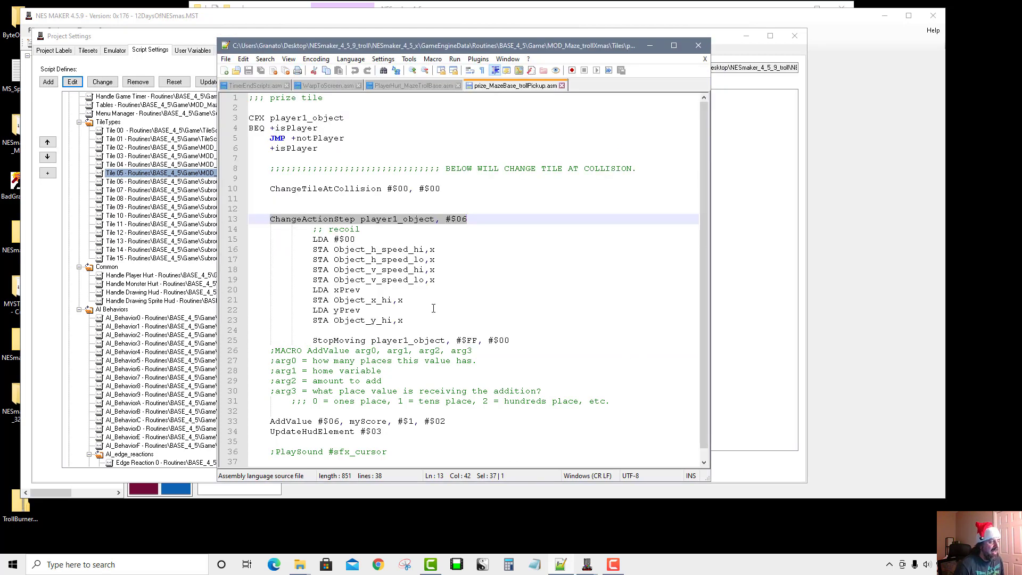
- Delete the ChangeActionStep line, the recoil code, the StopMoving line and the leftover blank lines from the pickup script
click(290, 259)
drag(263, 224, 521, 223)
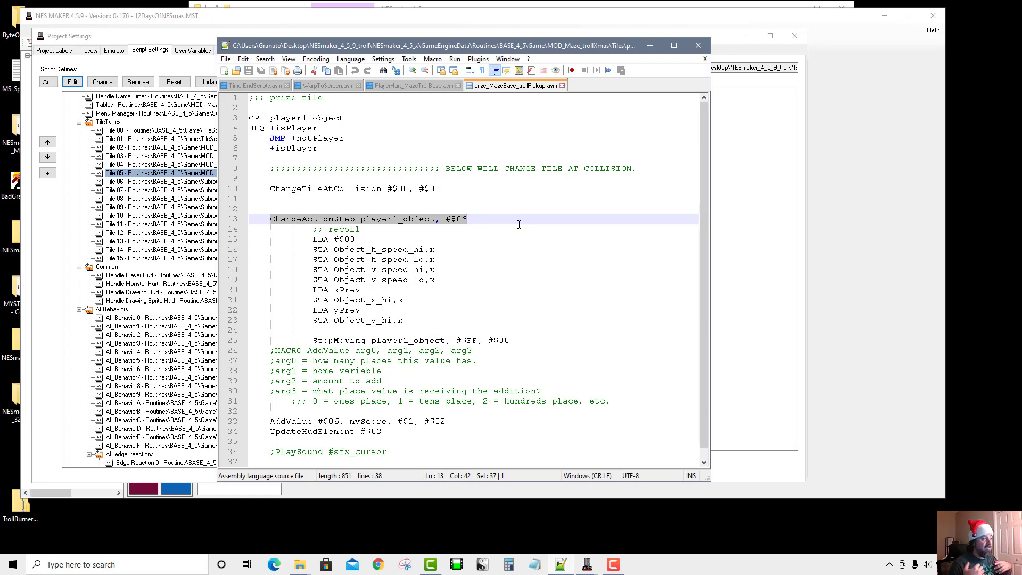
key(Delete)
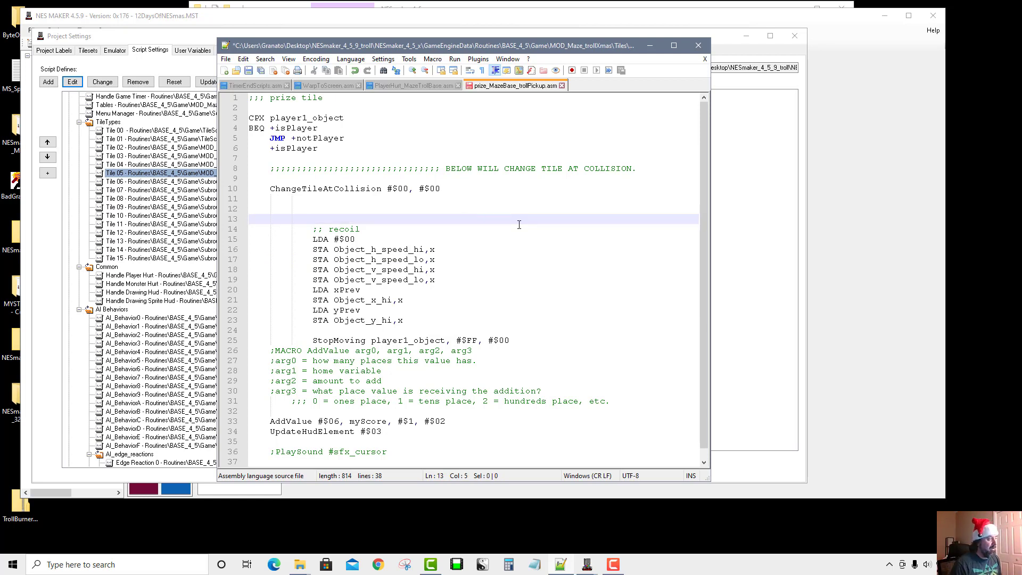
drag(528, 340, 235, 234)
key(Delete)
key(BackSpace)
key(BackSpace)
key(BackSpace)
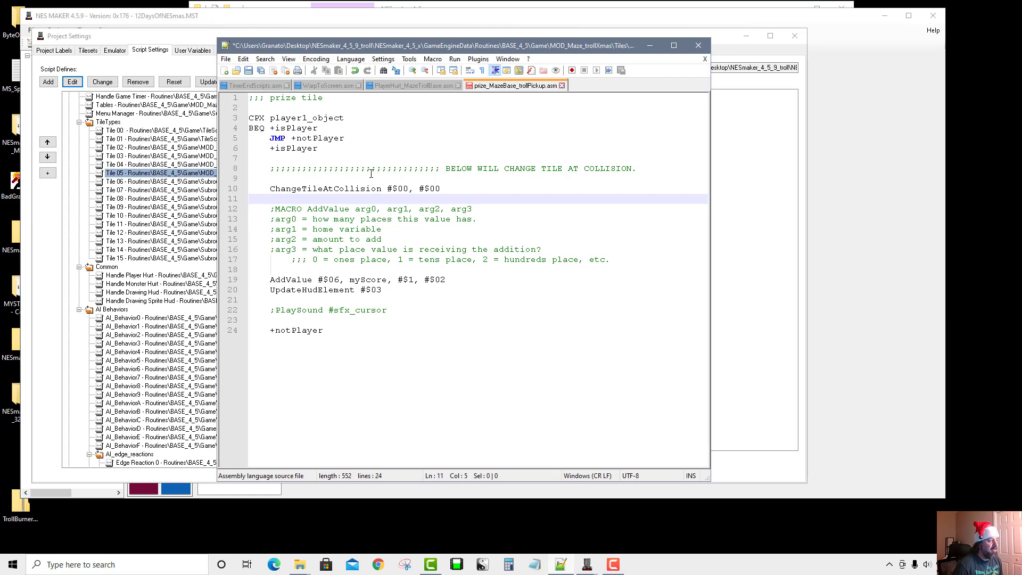
- Check the ChangeTileAtCollision macro and its two arguments in the pickup script
double_click(344, 190)
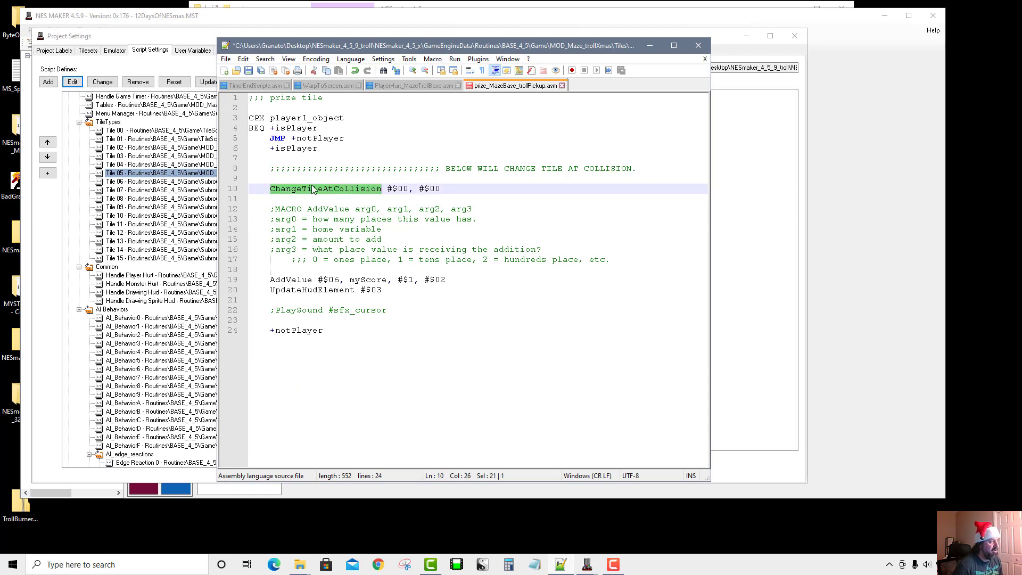
double_click(402, 190)
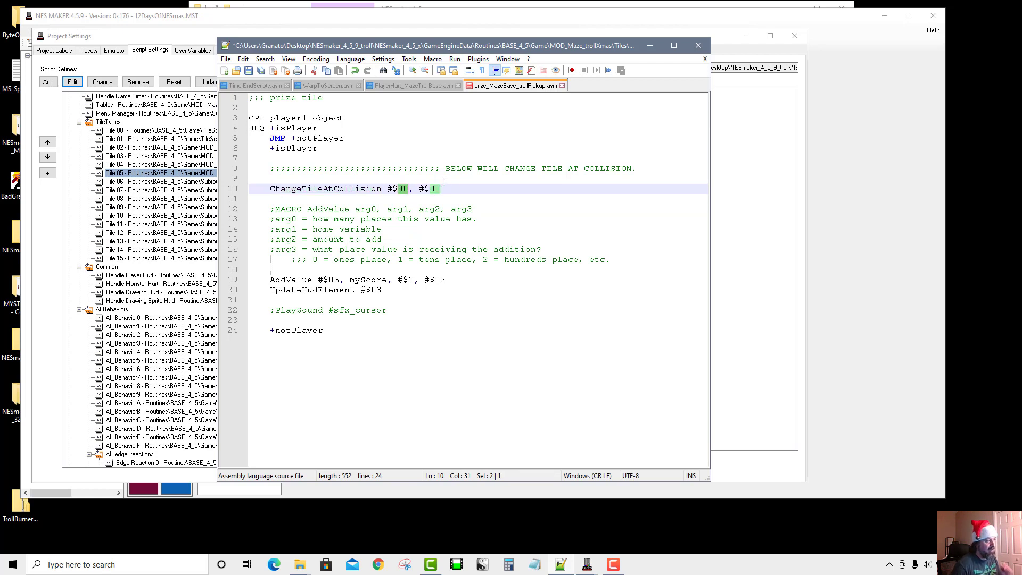
click(435, 189)
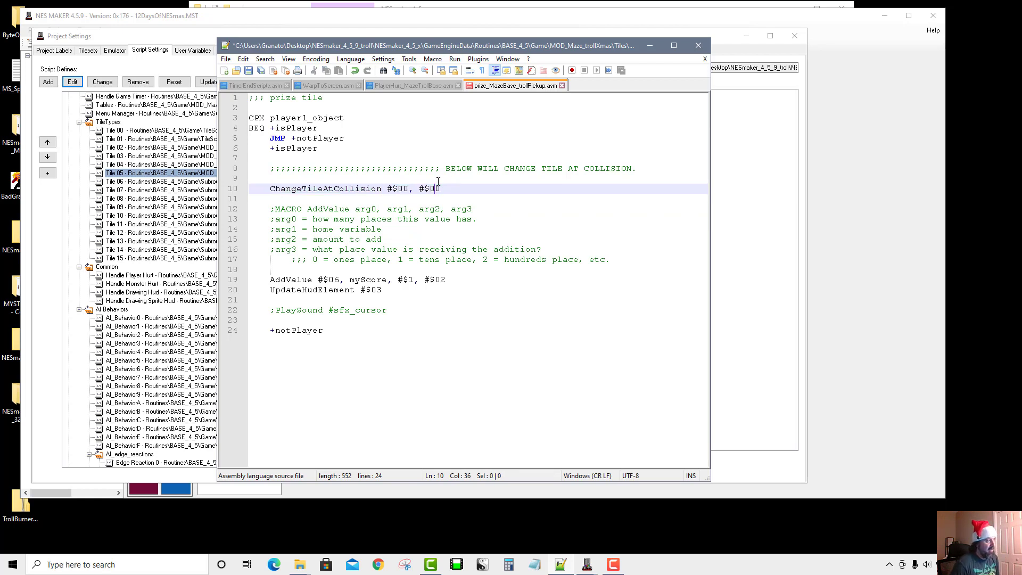
double_click(306, 189)
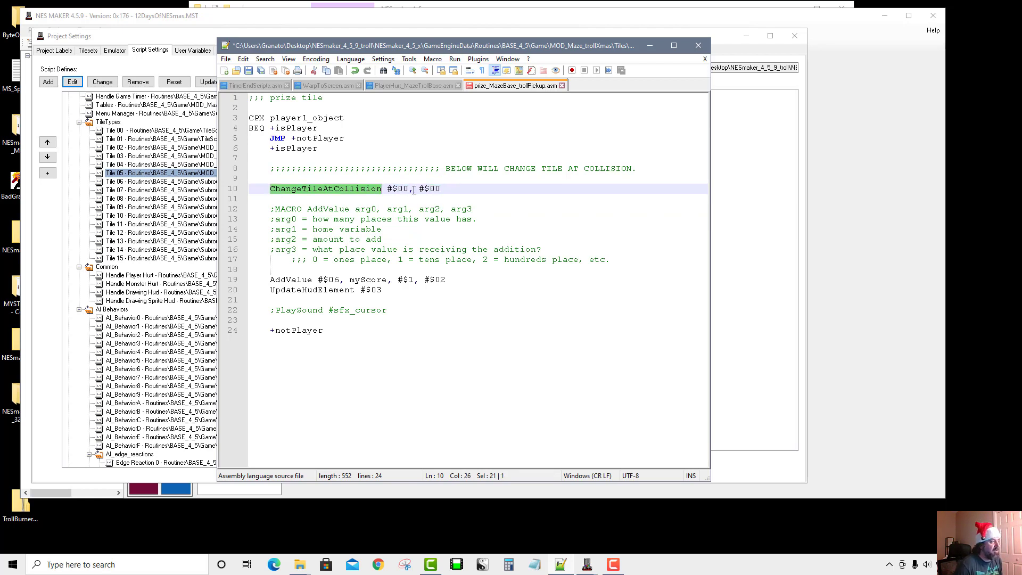
drag(409, 189, 396, 188)
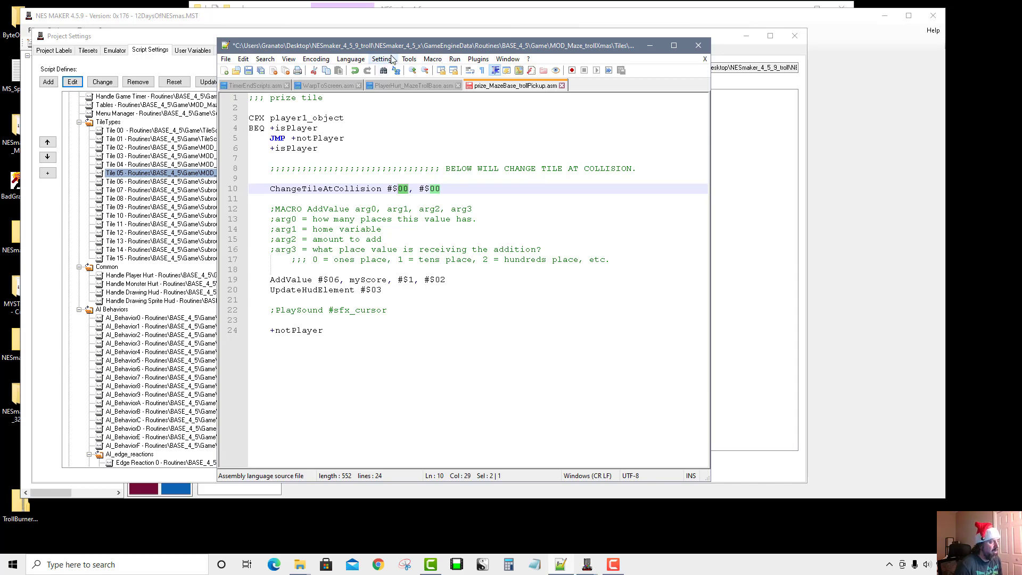
- Move the script editor aside and close the project settings to return to the overworld screen
drag(389, 47, 721, 101)
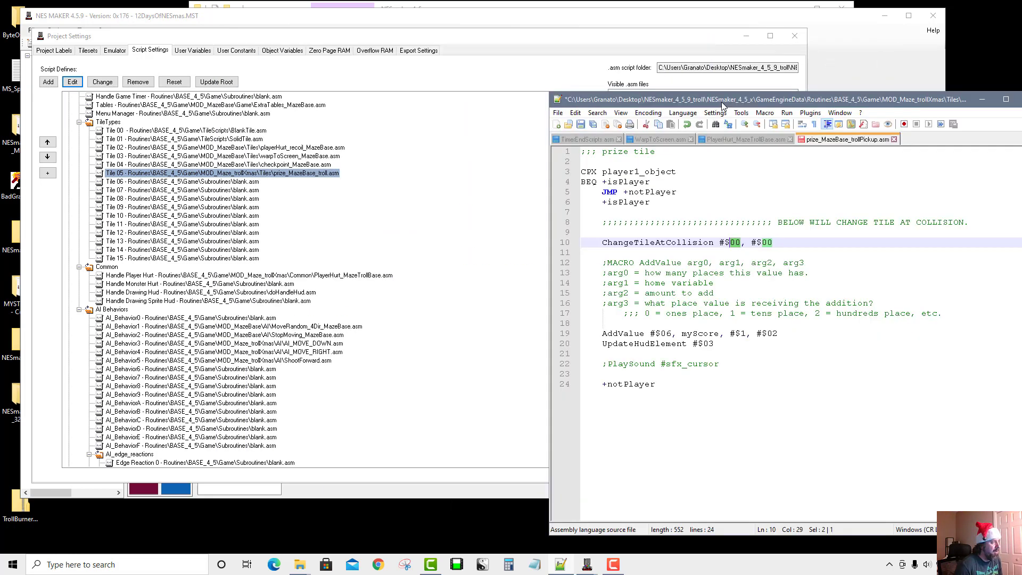
click(523, 64)
click(795, 36)
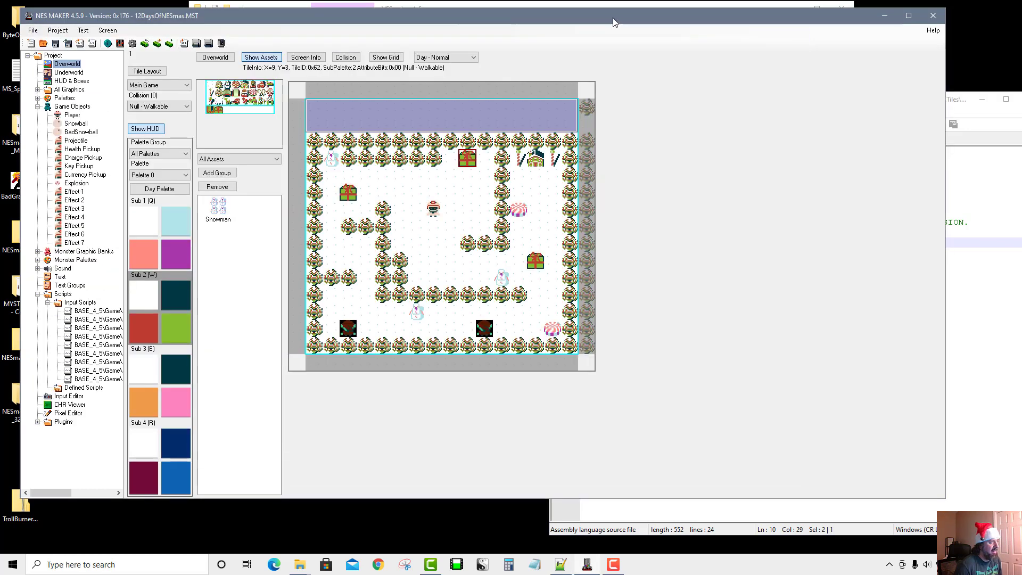
- Narrow the NESmaker window and place it so the pickup script's code stays readable beside it
drag(613, 21, 515, 28)
drag(848, 166, 589, 168)
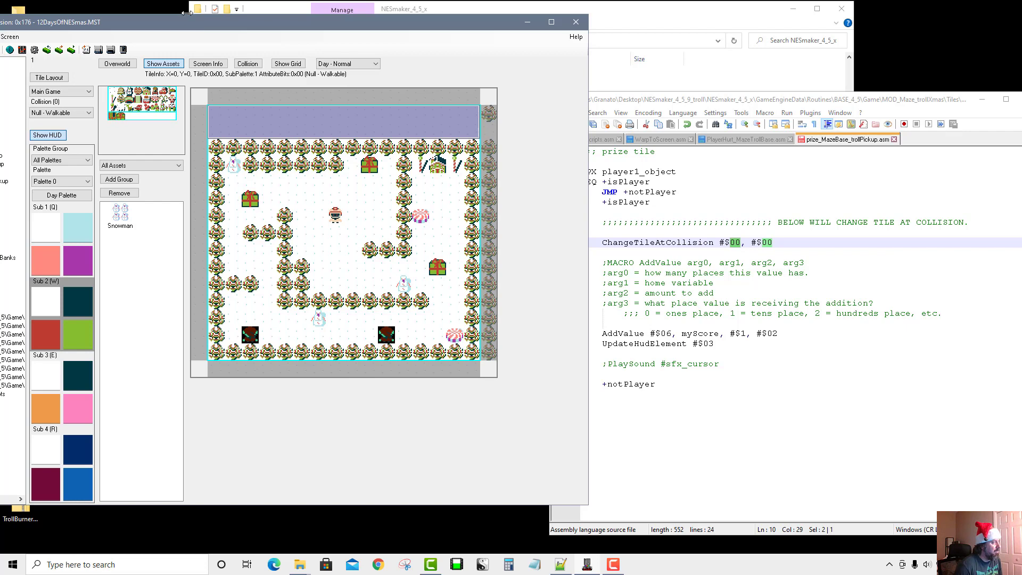
drag(186, 22, 304, 22)
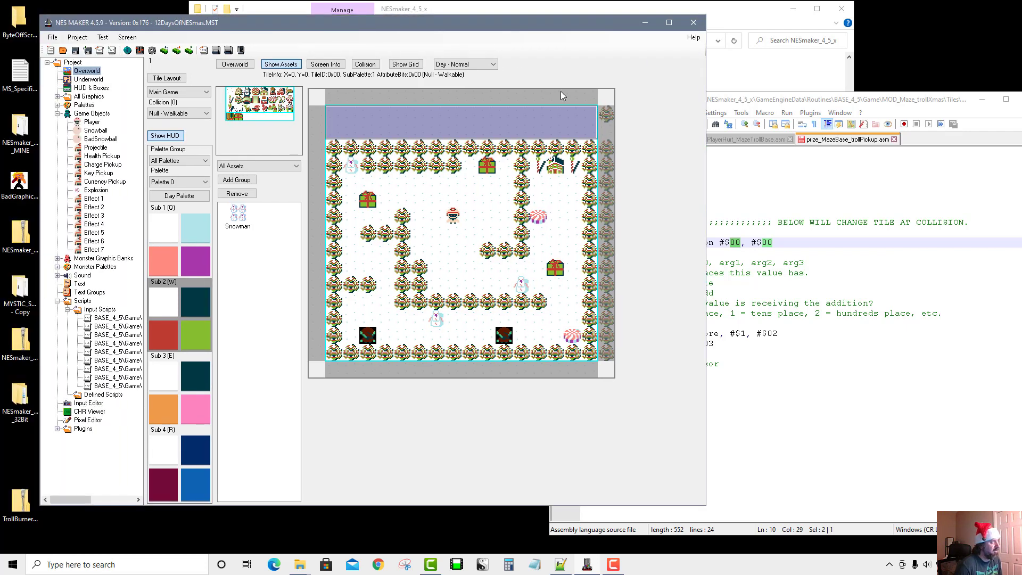
drag(706, 132, 583, 133)
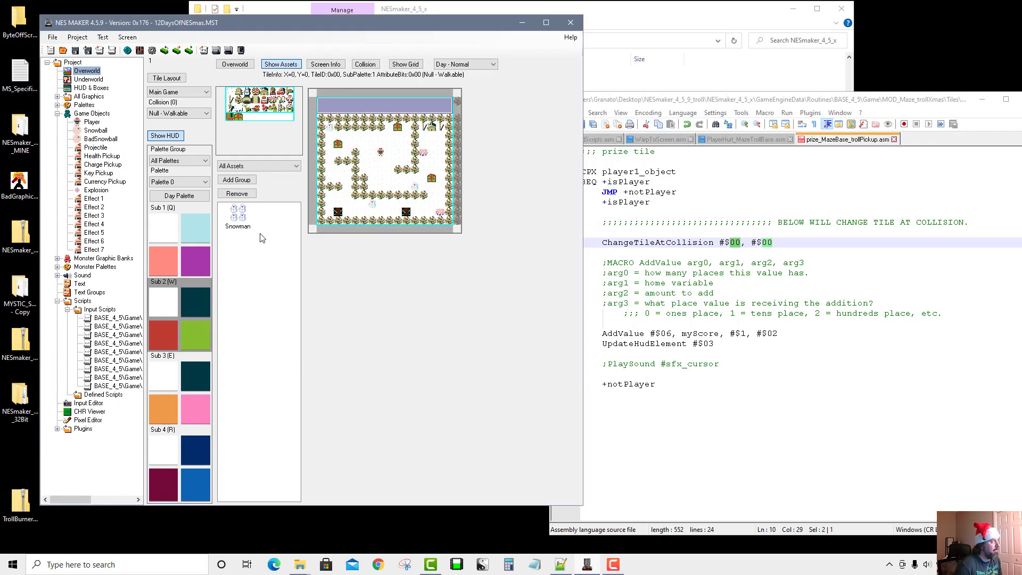
- Open the moveDown.asm input script and enlarge the AddValue macro's definition below it
click(106, 319)
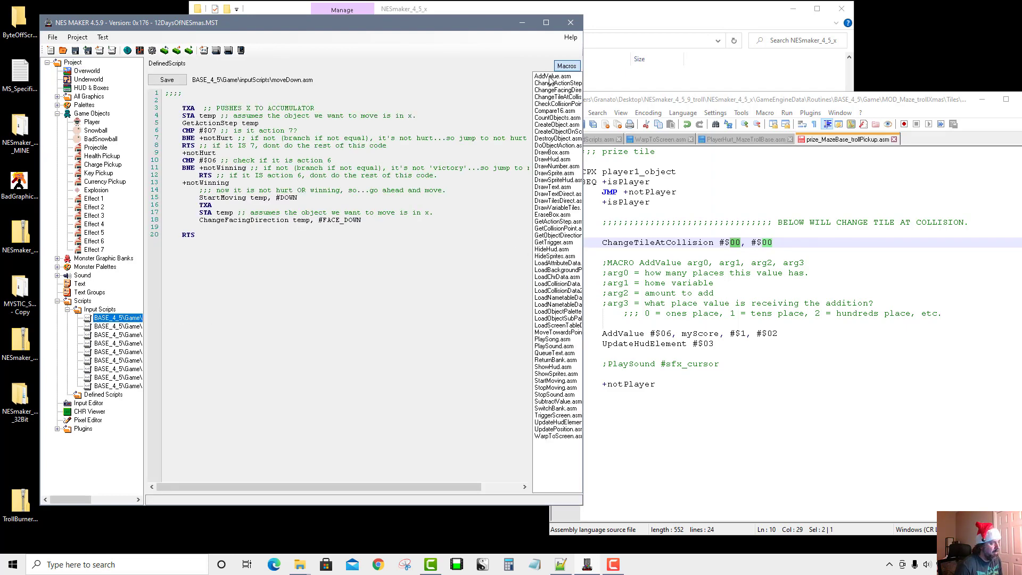
click(551, 78)
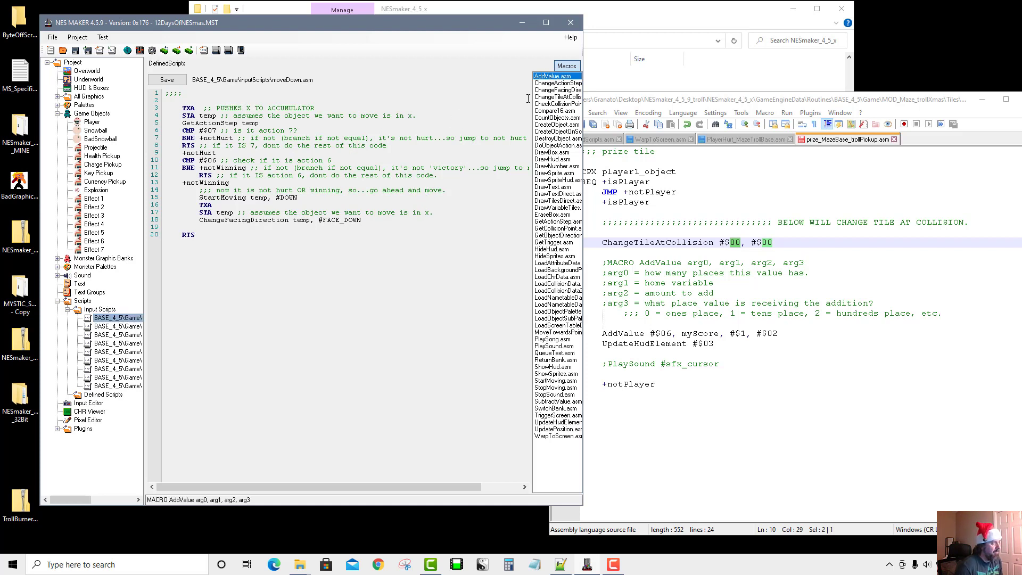
drag(293, 494, 282, 255)
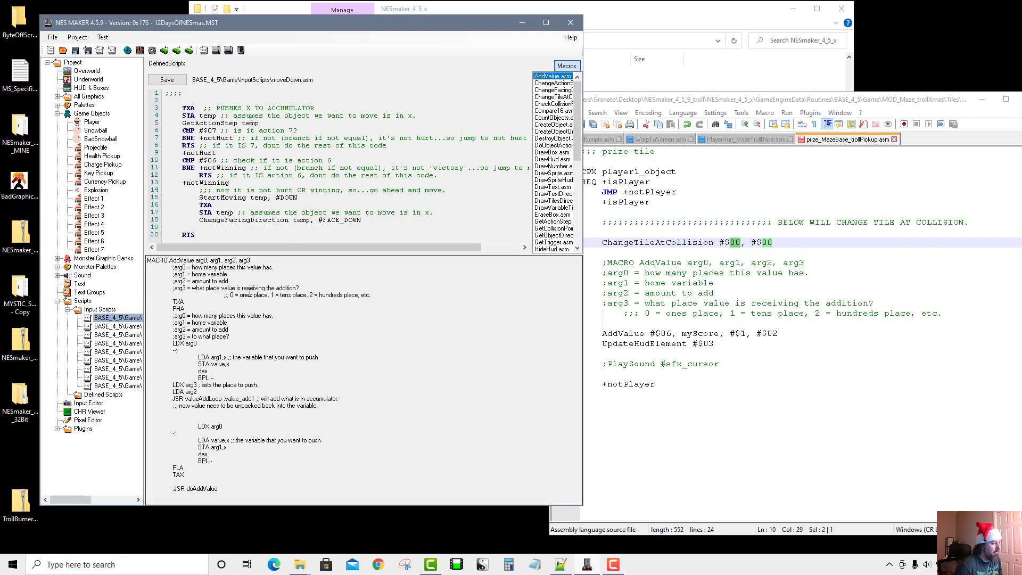
- Compare the four AddValue argument descriptions in the macro definition with the values in the pickup script's AddValue line
drag(197, 269, 238, 269)
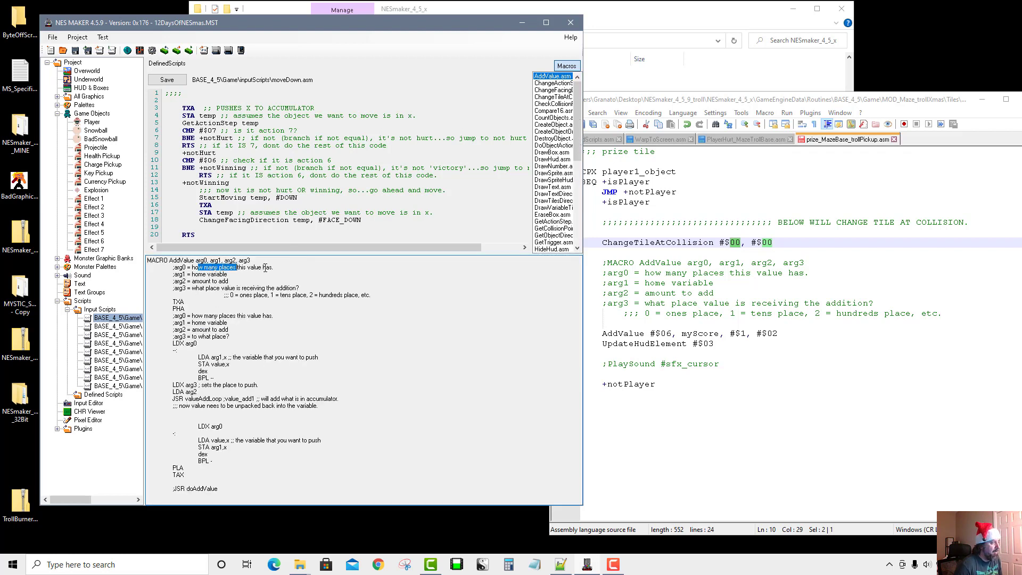
click(271, 267)
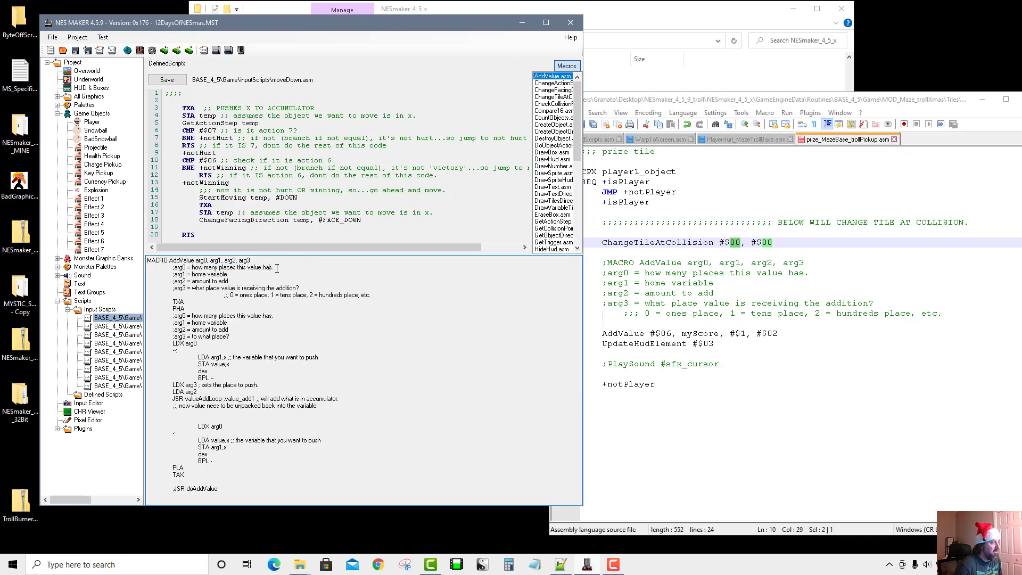
click(664, 334)
double_click(664, 334)
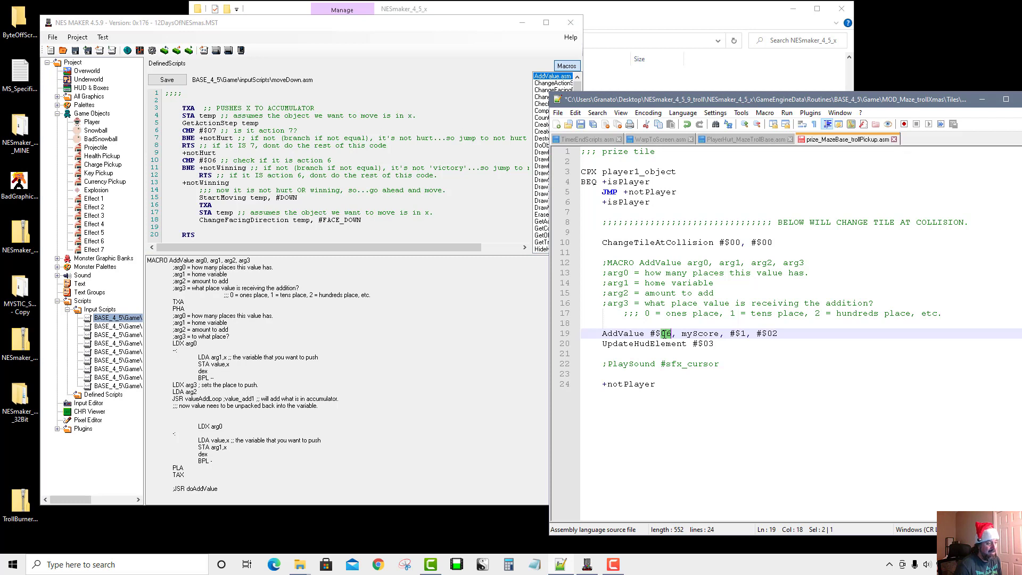
double_click(205, 274)
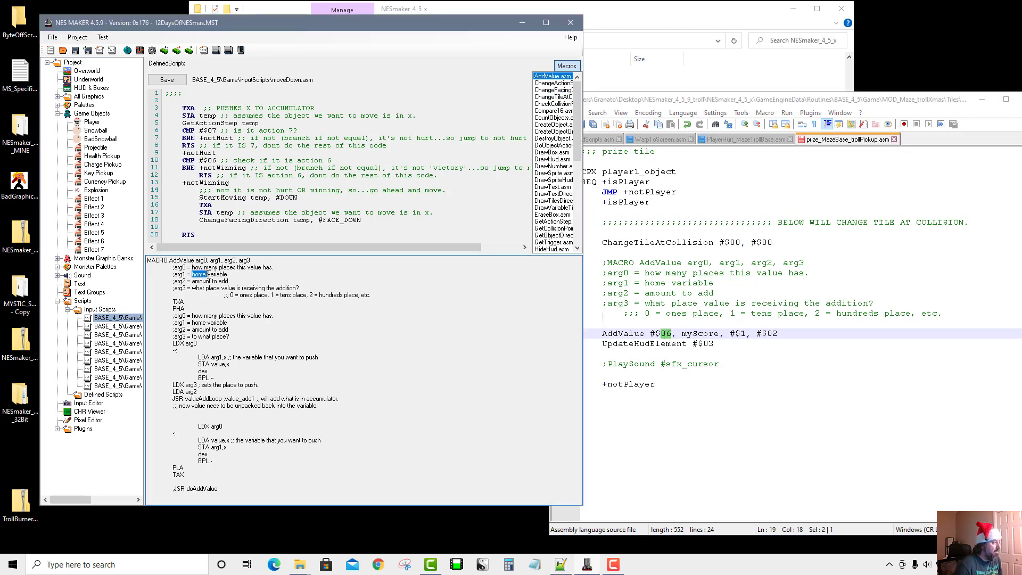
double_click(696, 333)
double_click(207, 281)
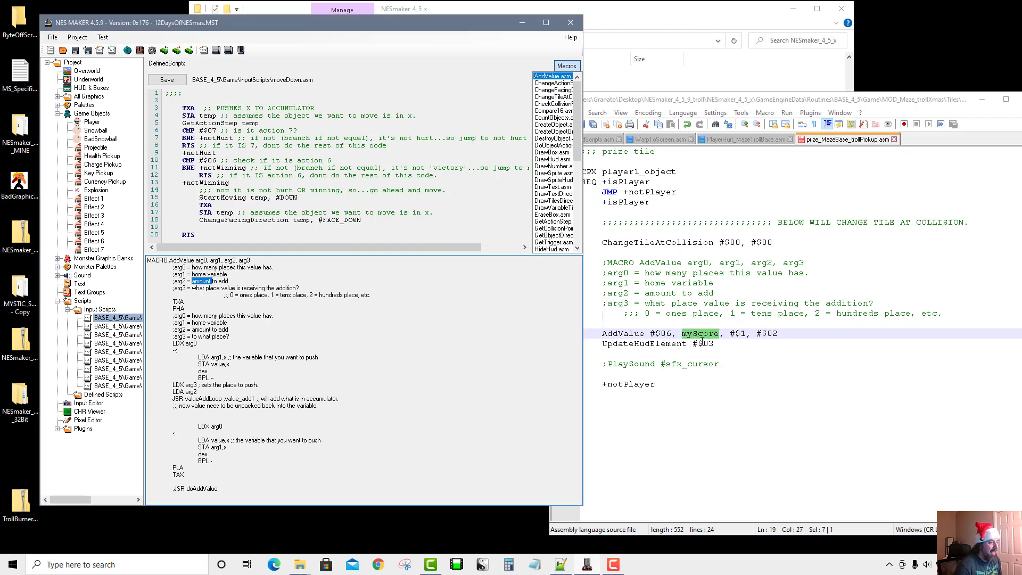
double_click(738, 334)
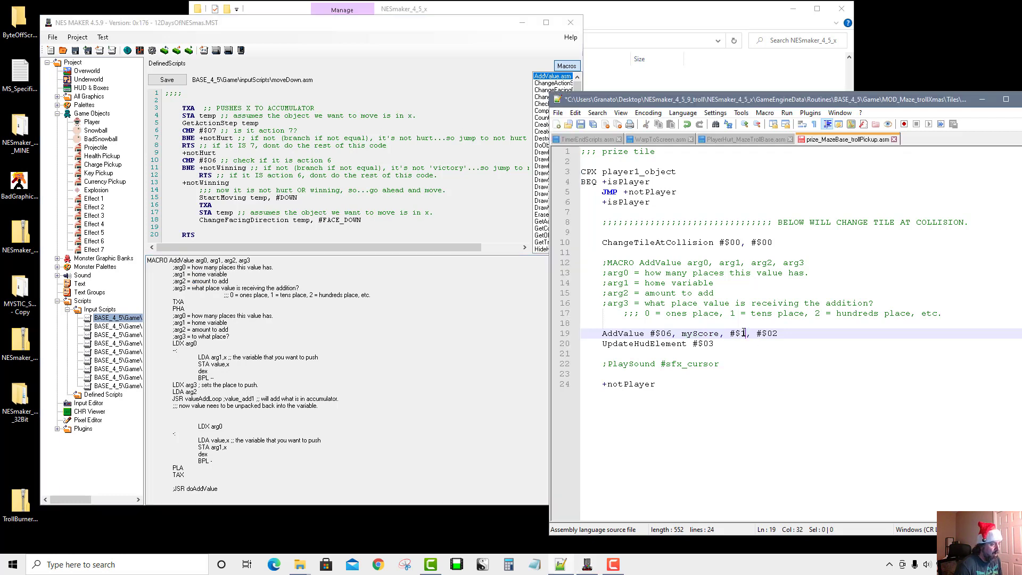
double_click(200, 289)
drag(780, 335, 758, 335)
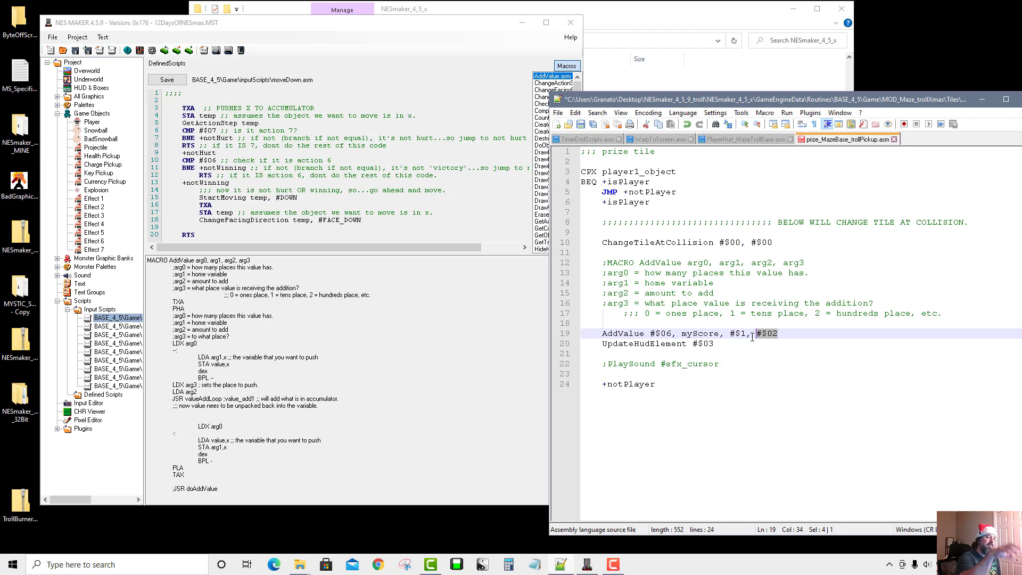
- Check which HUD element the UpdateHudElement line refers to by comparing Elements 1 to 3 with the score variable
click(669, 343)
double_click(709, 345)
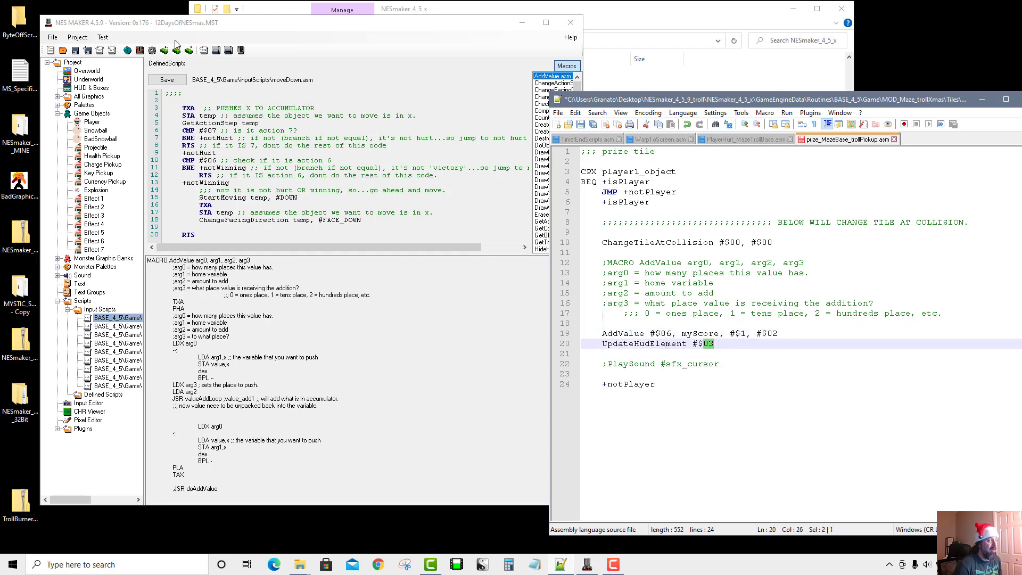
click(103, 88)
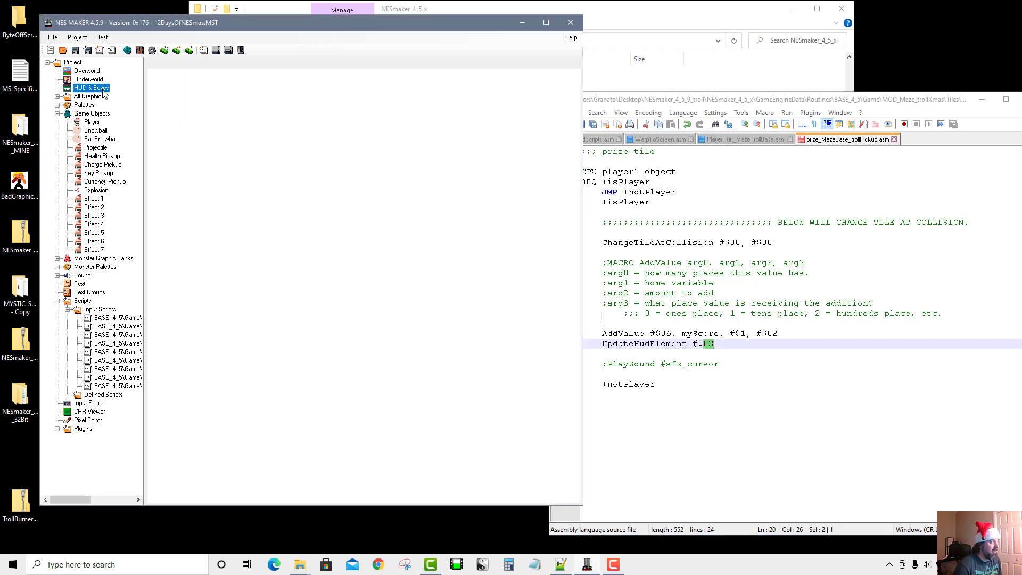
click(243, 64)
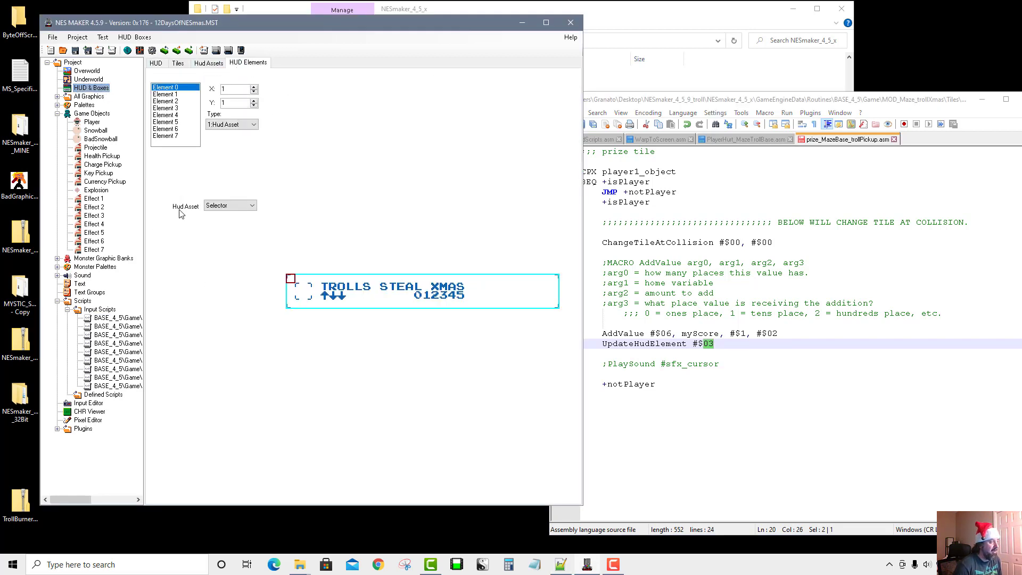
click(180, 96)
click(179, 101)
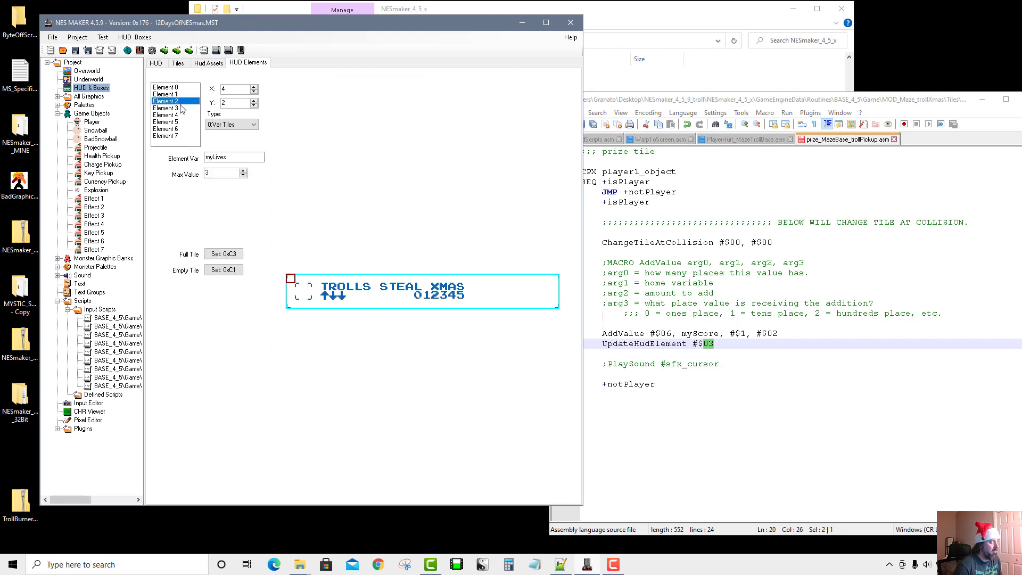
click(179, 109)
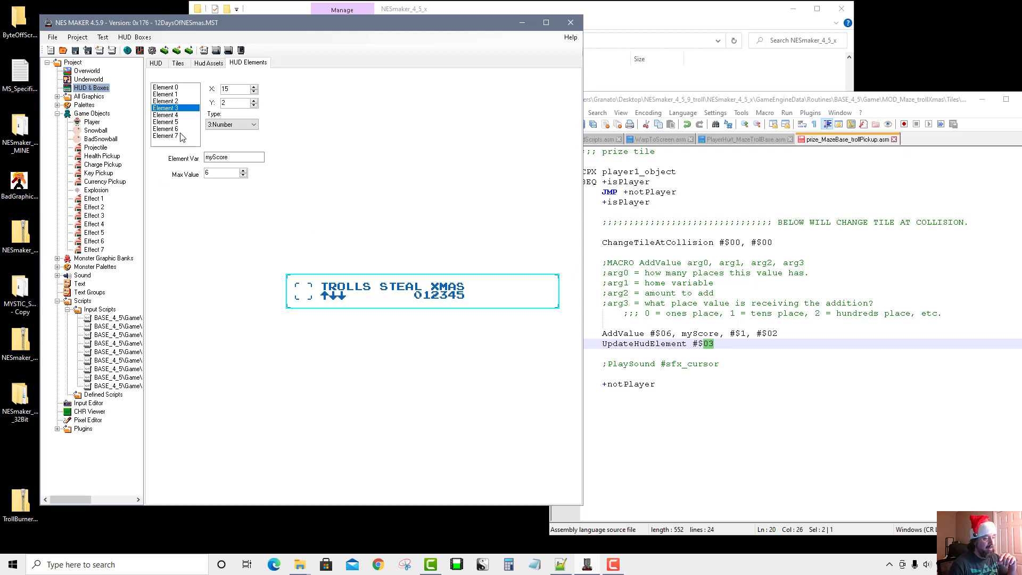
click(730, 346)
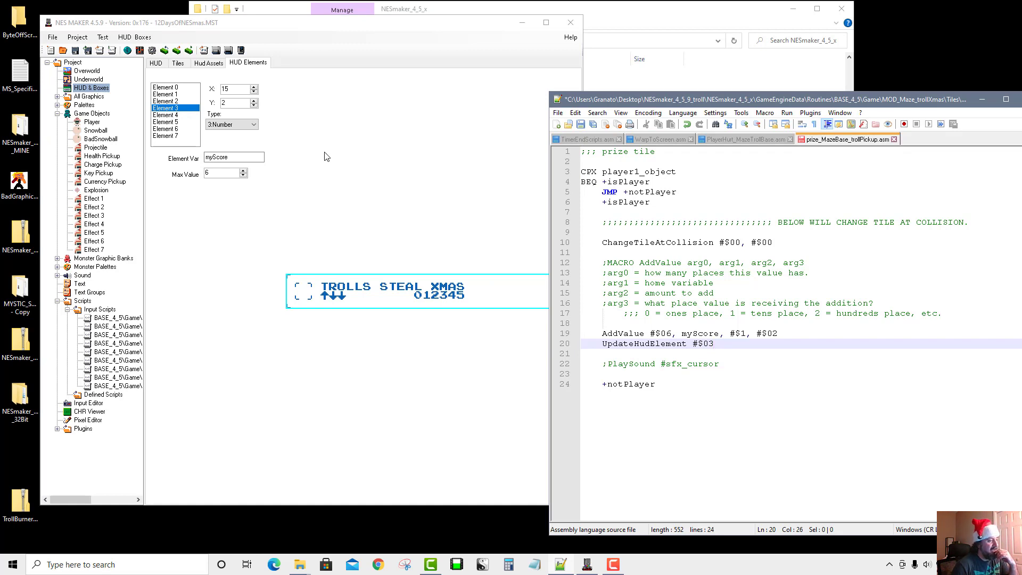
click(708, 333)
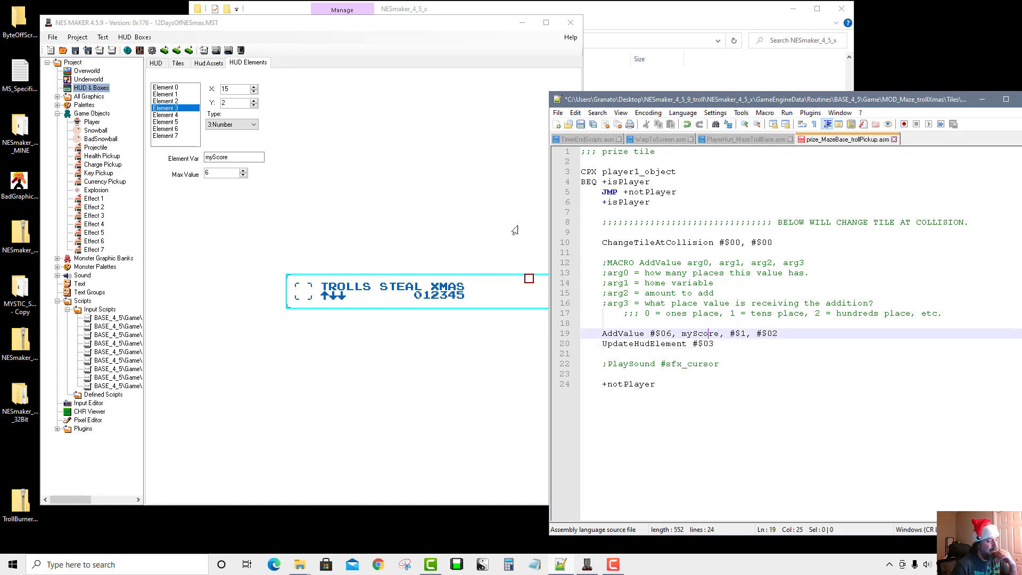
- Try out a user variable named whatever with an initial value of 3, remove it, and close the project settings
click(145, 55)
click(152, 50)
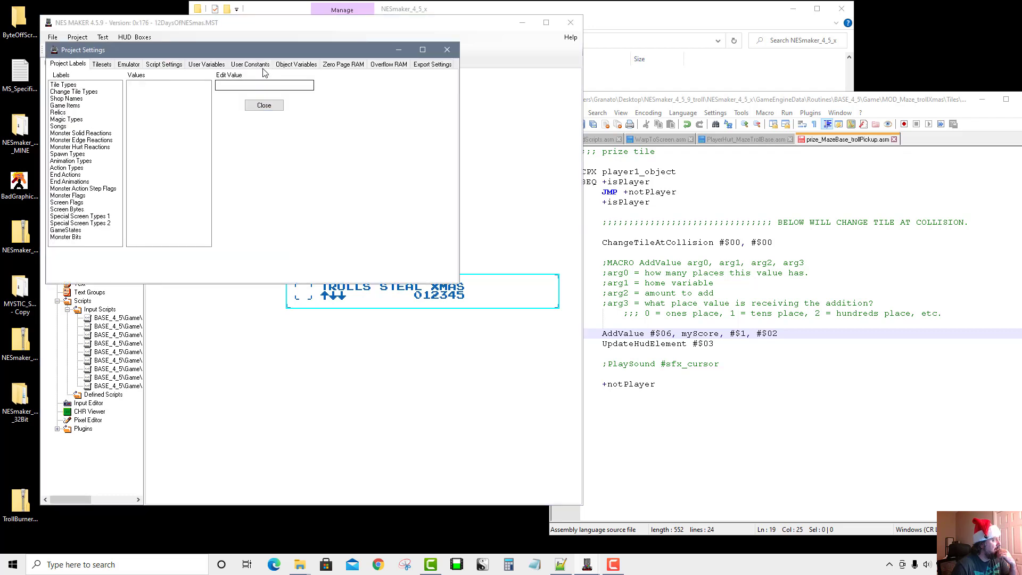
click(217, 64)
click(84, 87)
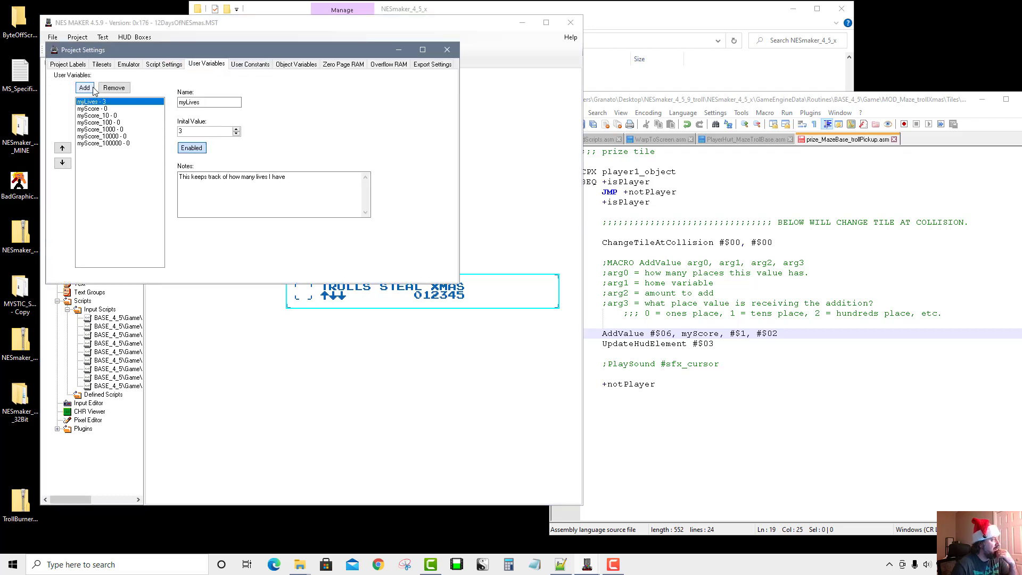
click(114, 150)
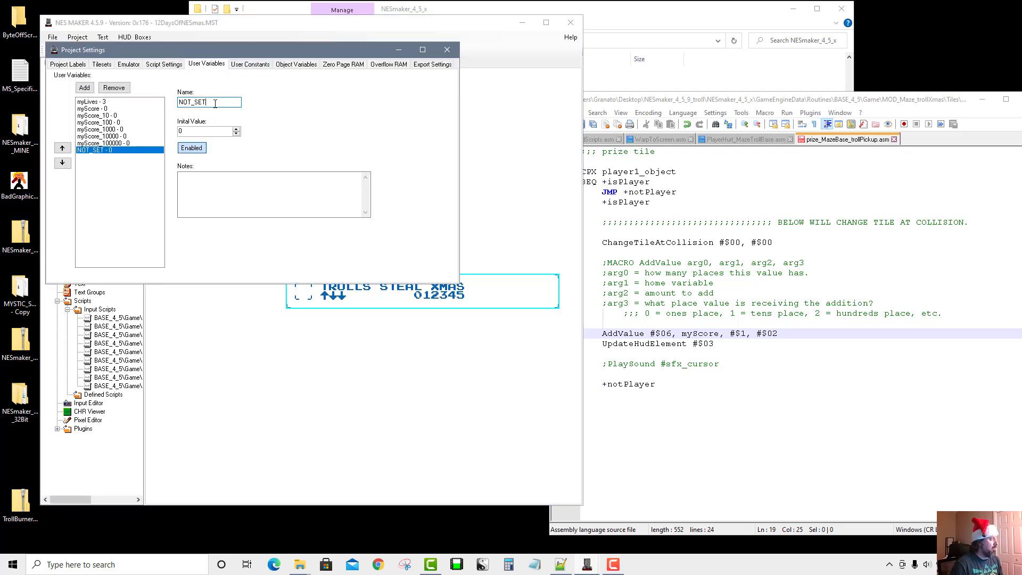
double_click(192, 101)
text(whatever)
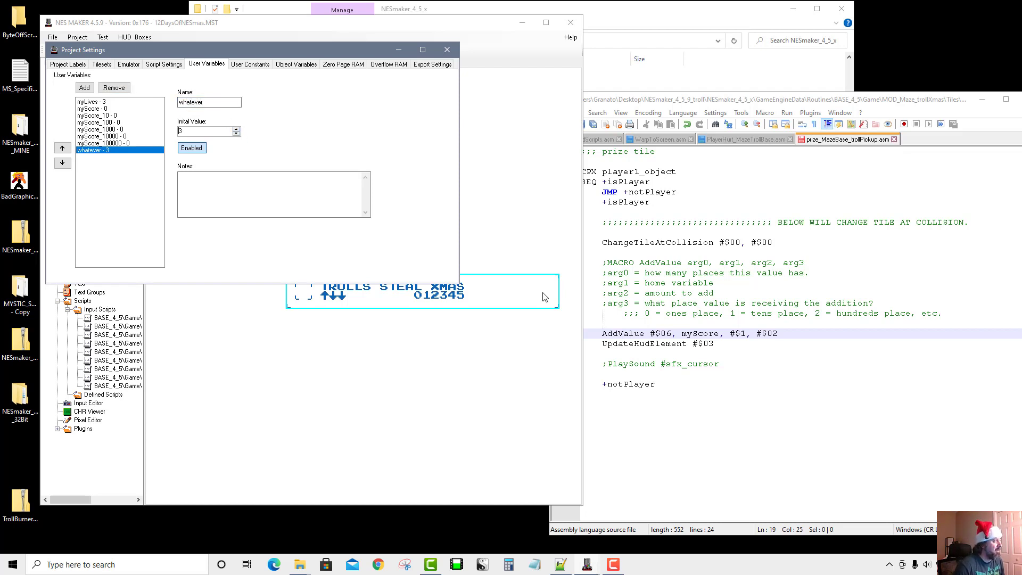
double_click(700, 335)
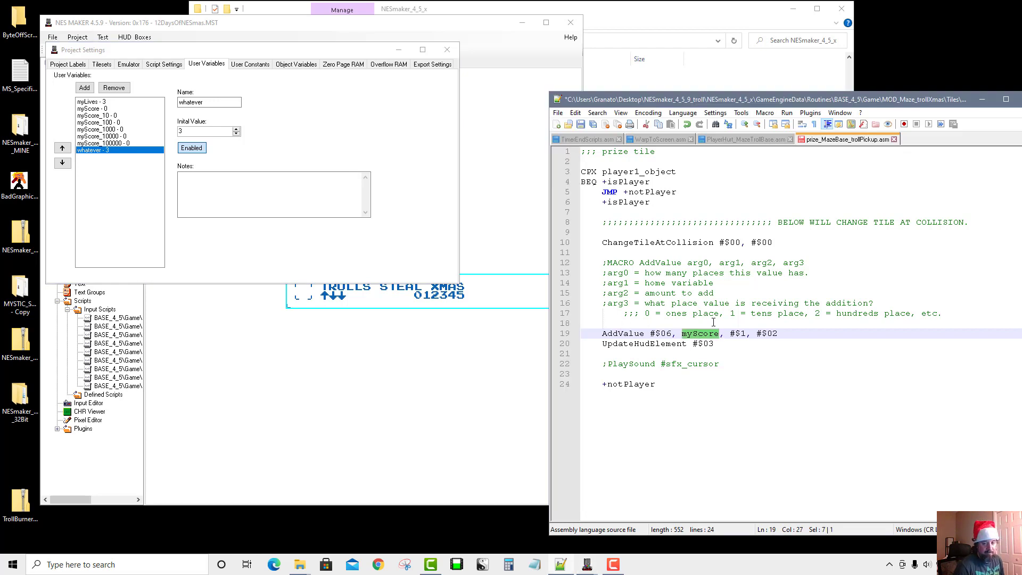
click(114, 88)
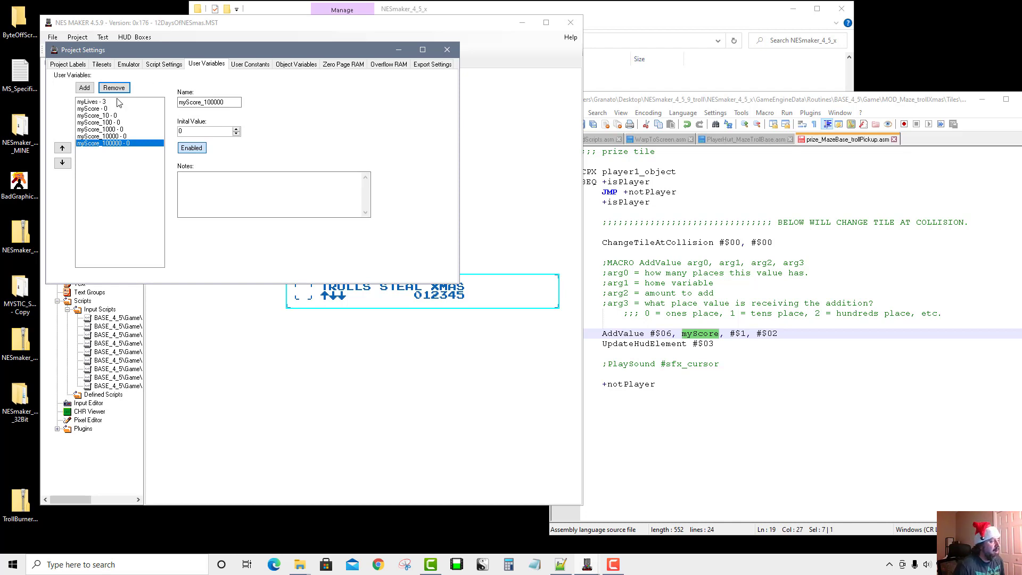
click(447, 50)
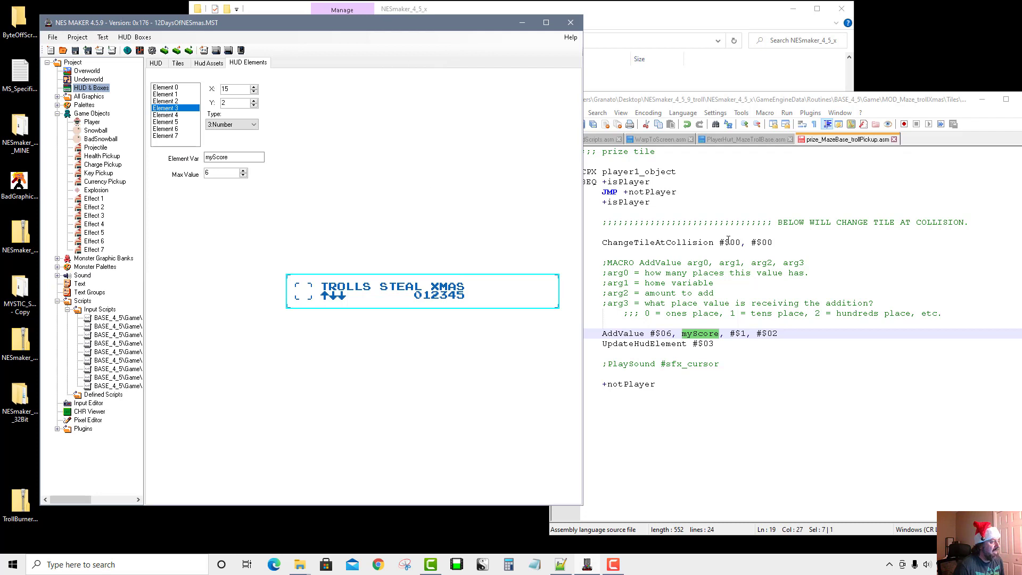
- Save the pickup script and rename tile type Tile06 to PrizePickup in the project labels
click(837, 104)
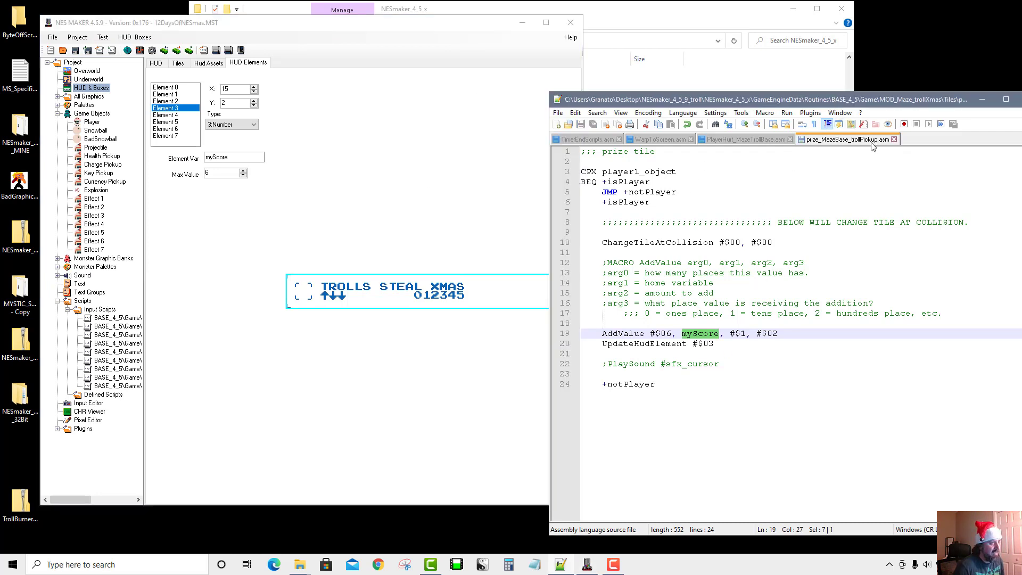
click(426, 47)
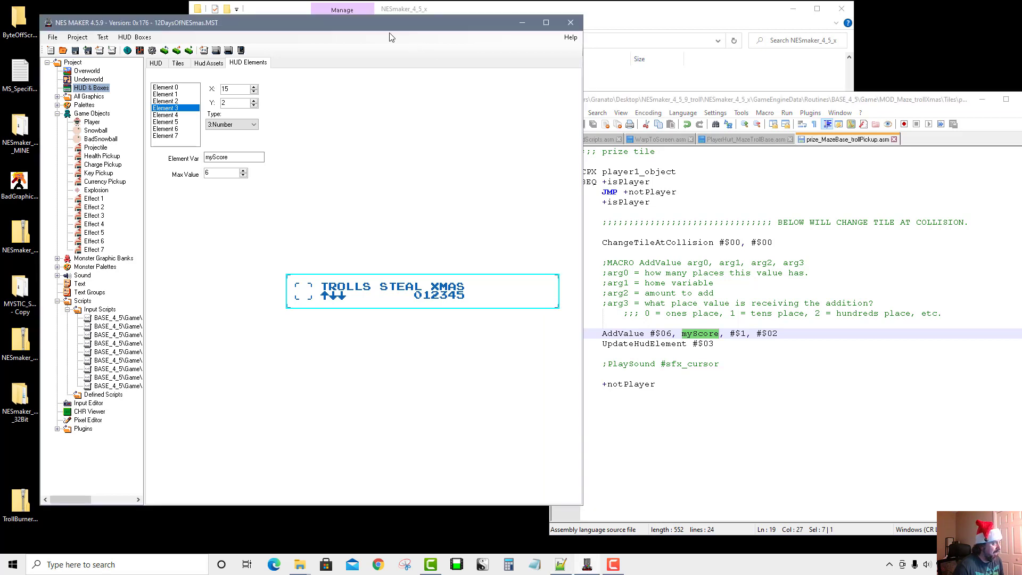
click(152, 50)
click(93, 100)
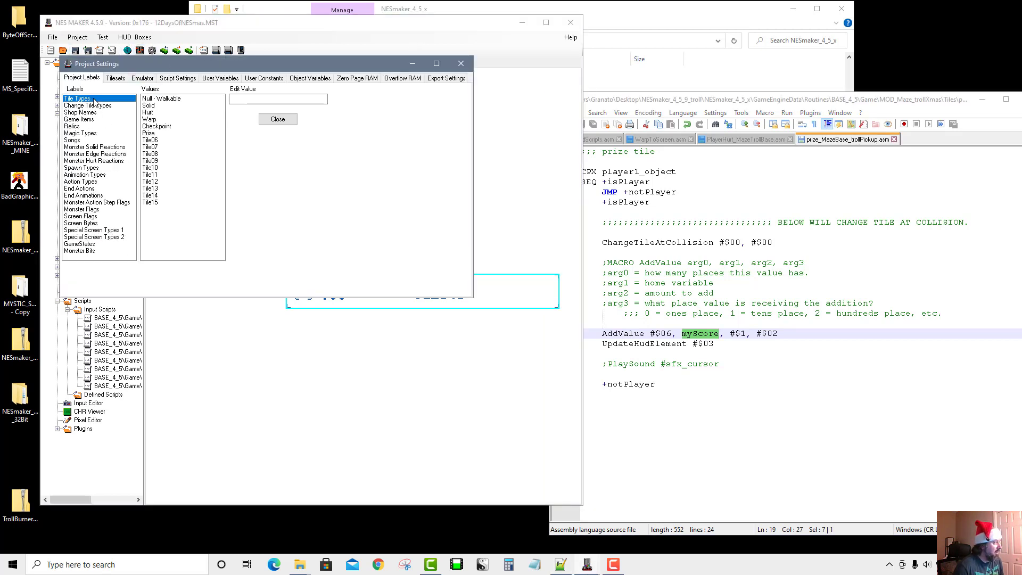
click(154, 140)
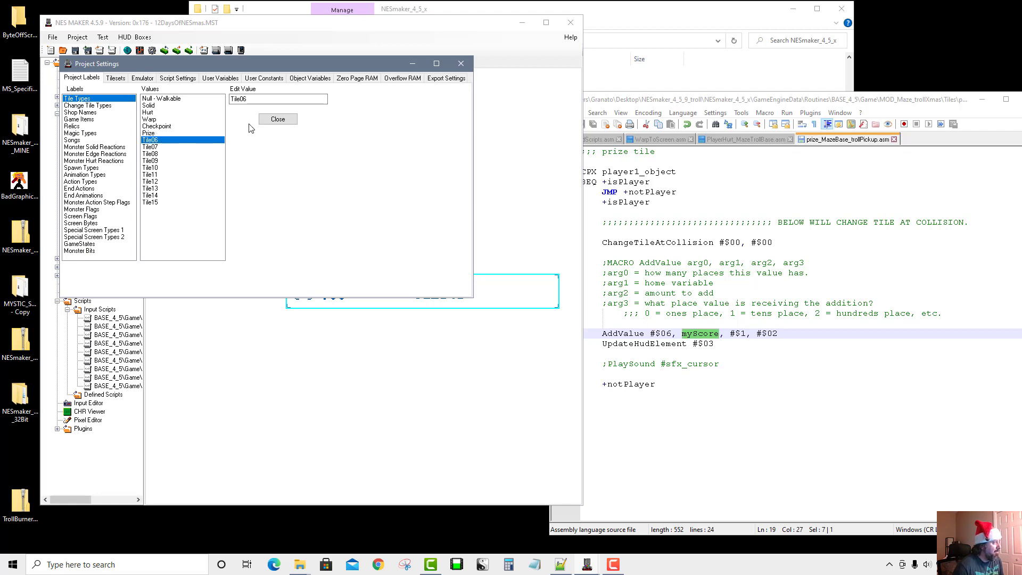
double_click(238, 99)
text(Pri)
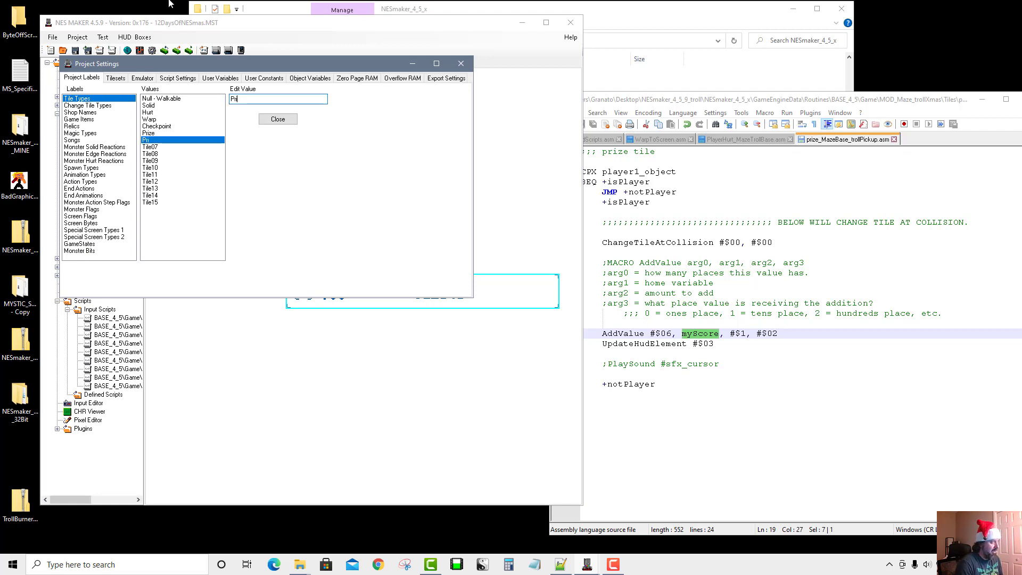
text(zePickup)
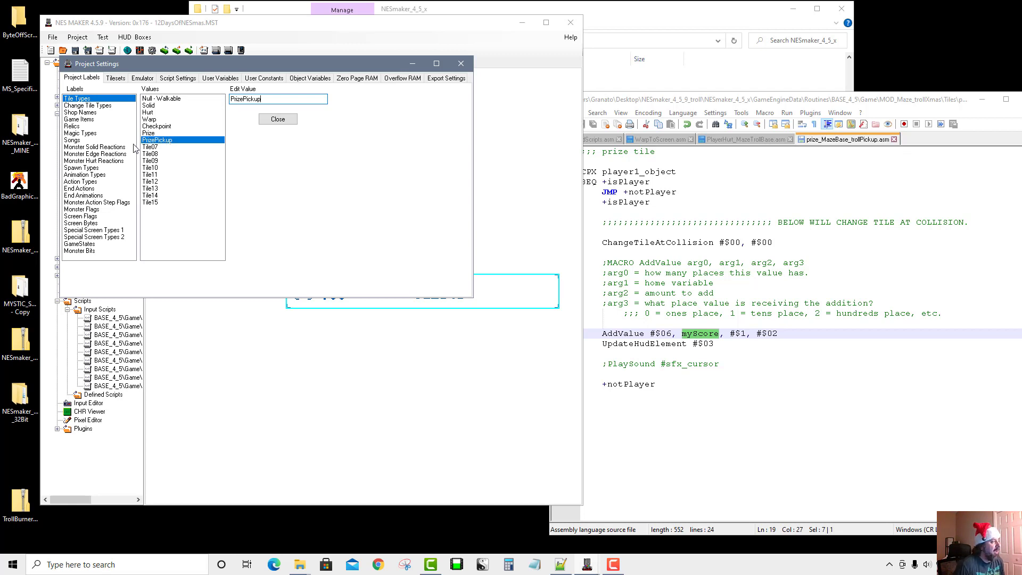
- Assign prize_MazeBase_trollPickup.asm from MOD_Maze_trollXmas\Tiles to Tile 06 in the project's script settings
click(174, 80)
drag(477, 298, 704, 440)
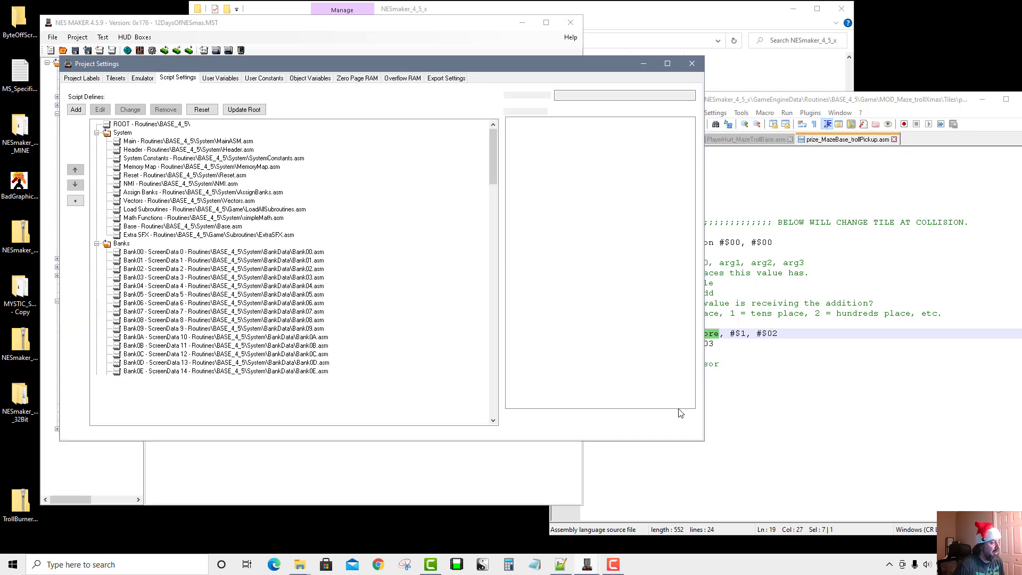
drag(491, 175, 491, 326)
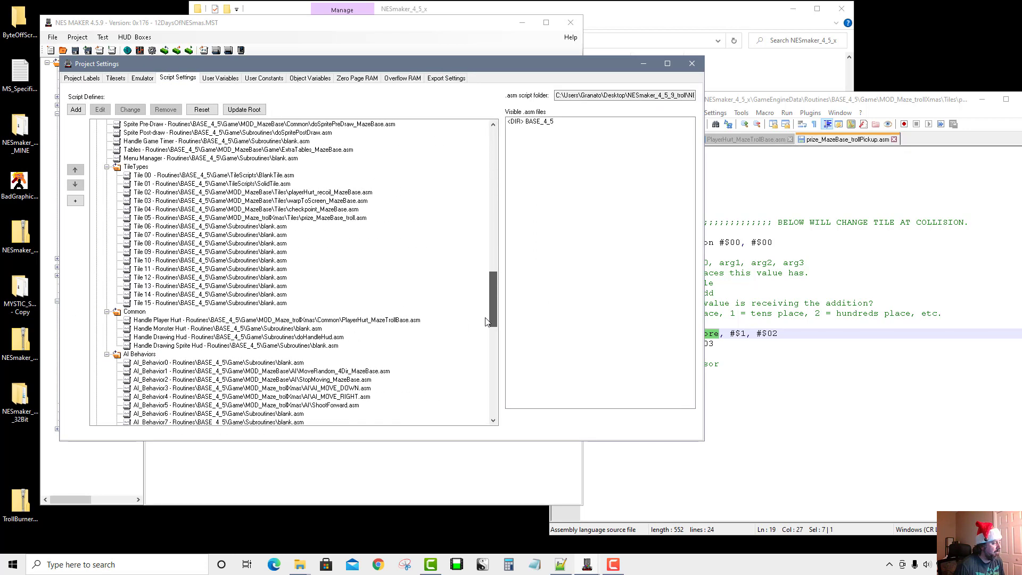
click(151, 227)
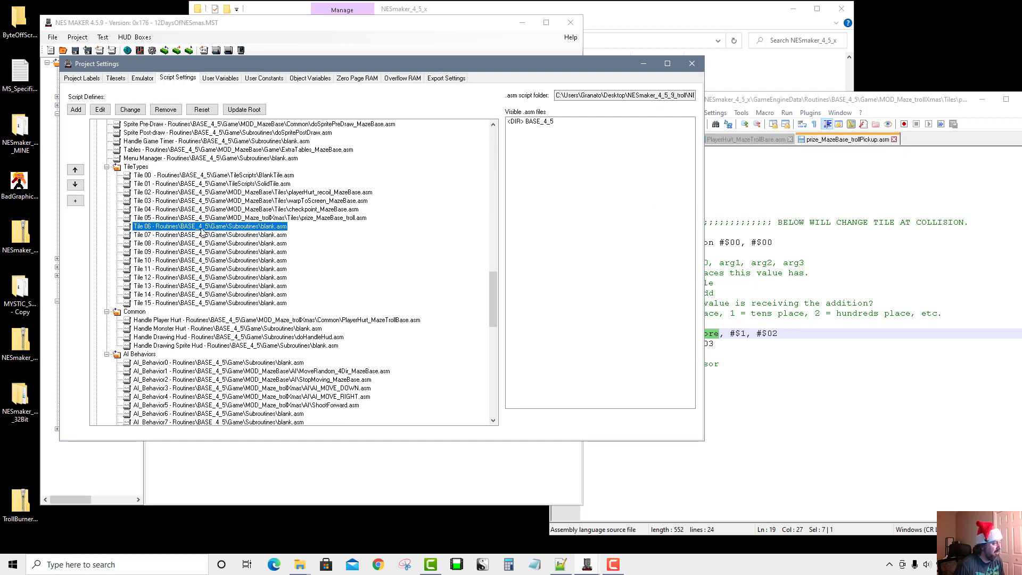
double_click(565, 122)
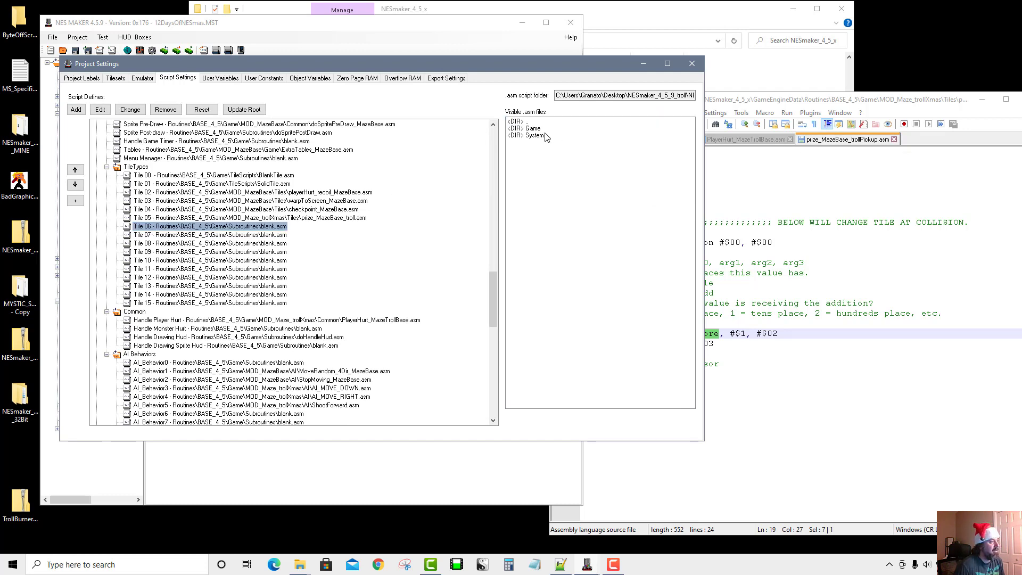
double_click(546, 134)
double_click(548, 121)
double_click(548, 128)
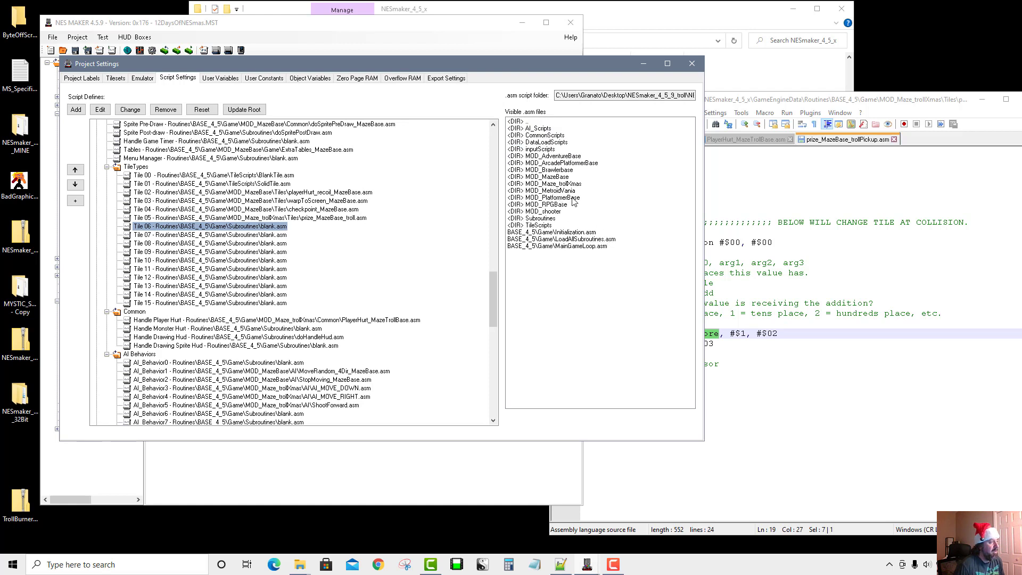
double_click(558, 185)
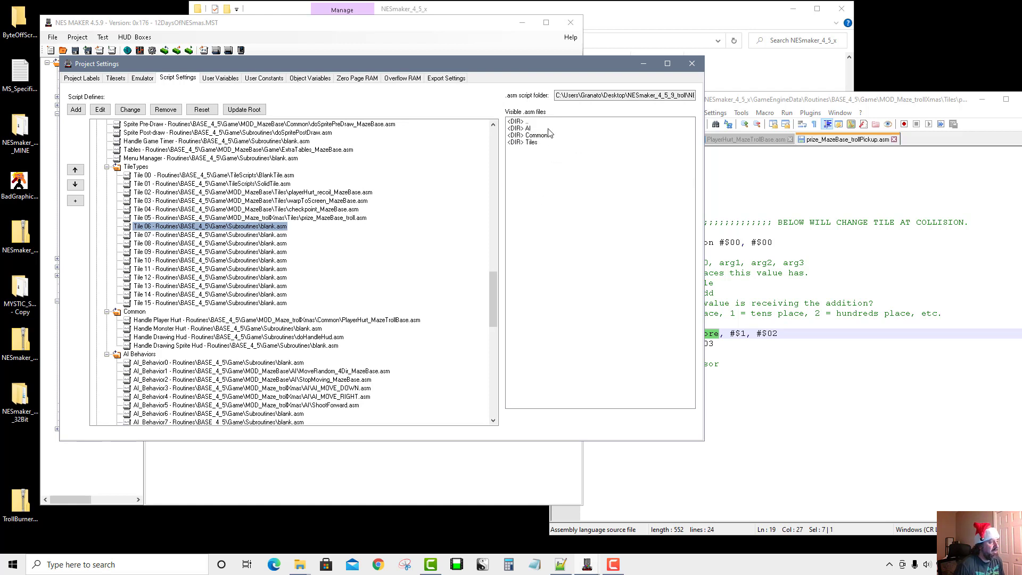
double_click(532, 143)
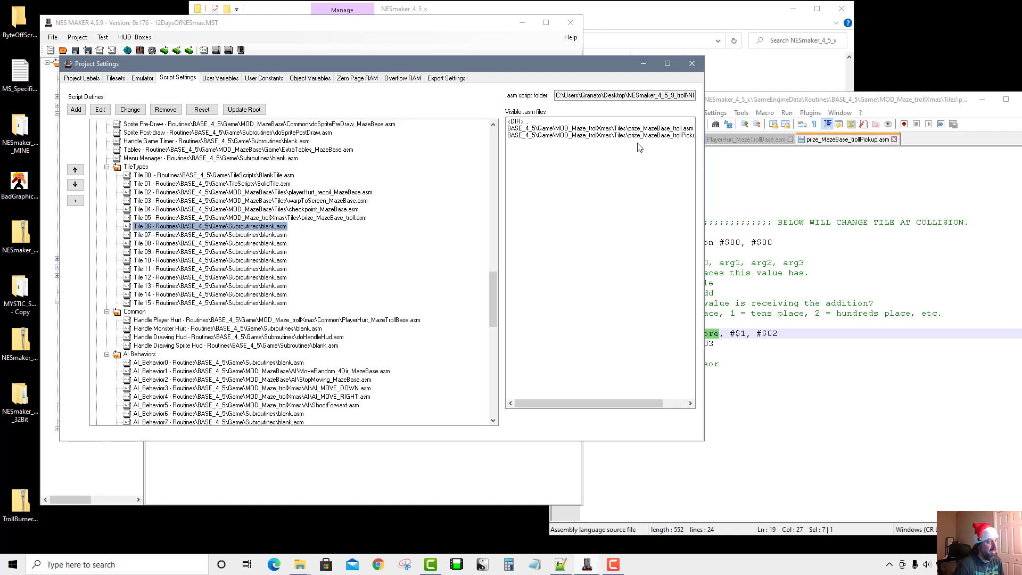
double_click(680, 136)
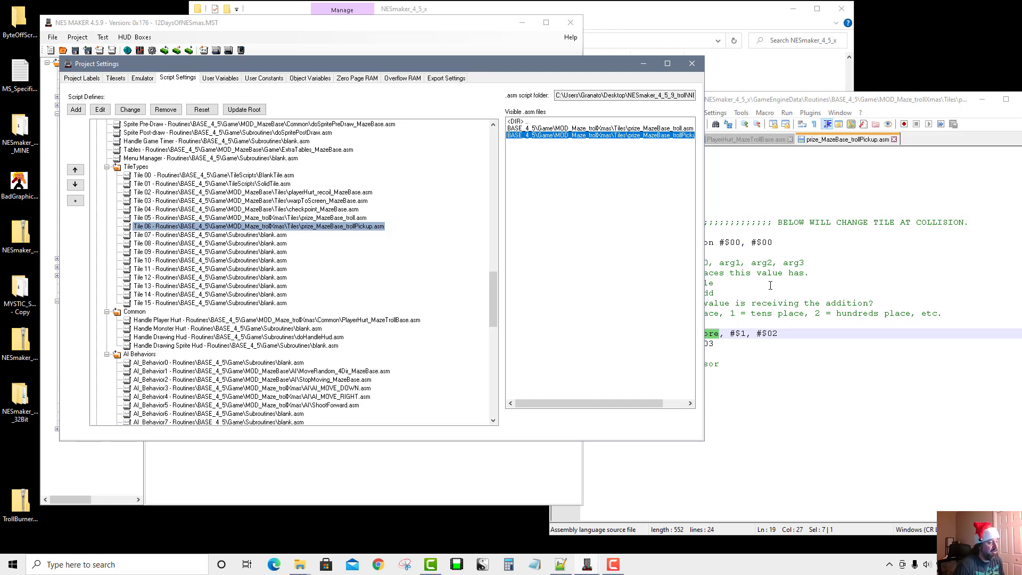
- Compare the scripts assigned to Tile 05 and Tile 06, and close the project settings
click(307, 229)
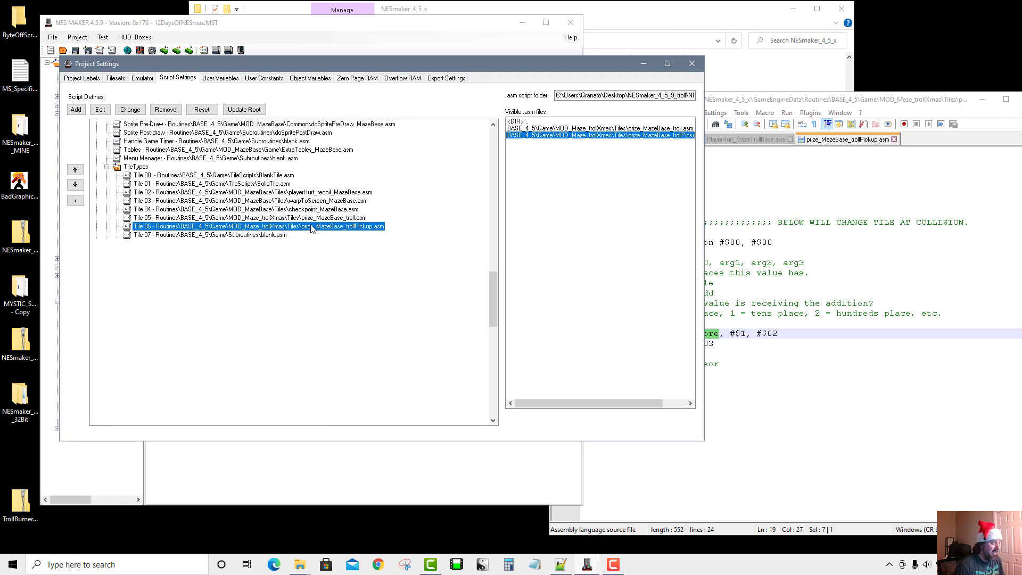
click(367, 220)
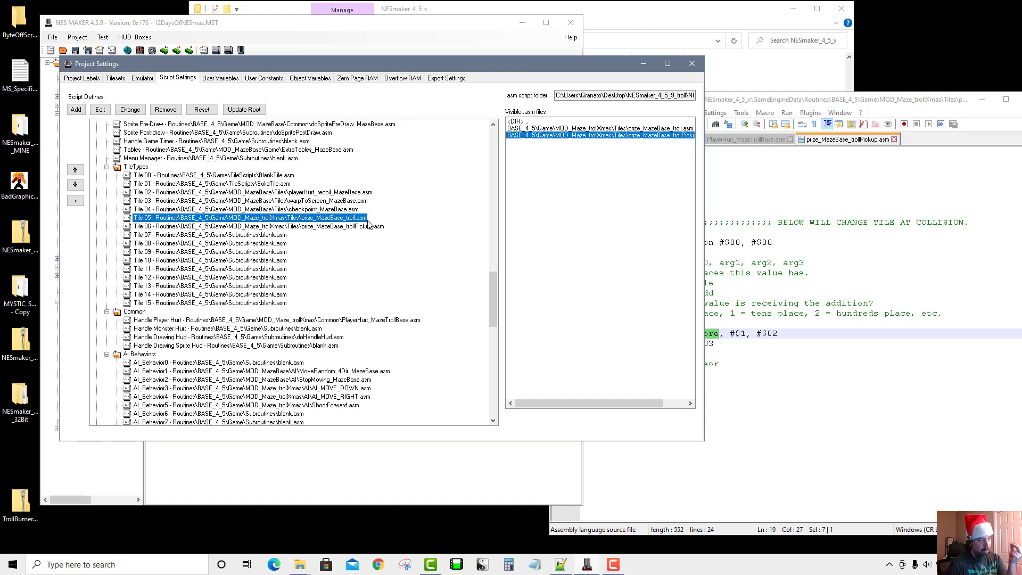
click(377, 228)
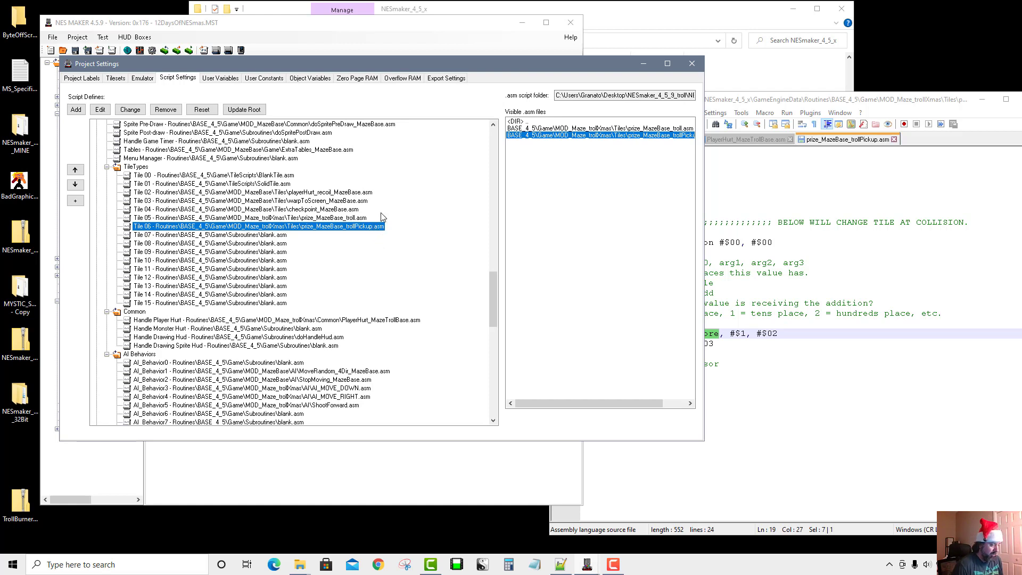
click(691, 65)
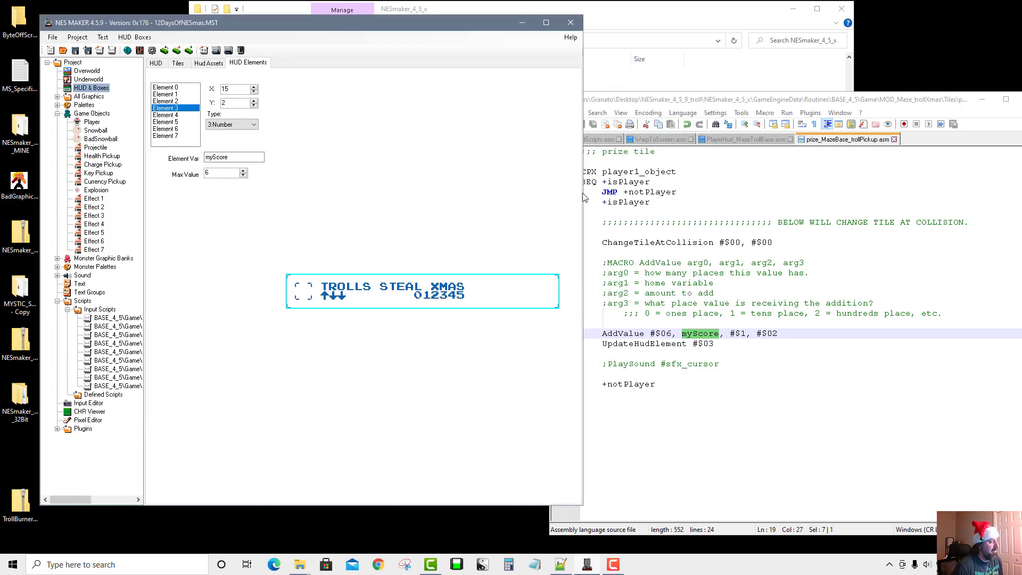
- Open the first maze screen in the overworld and set the tile attribute of all three gifts to PrizePickup
drag(584, 195, 962, 202)
click(87, 71)
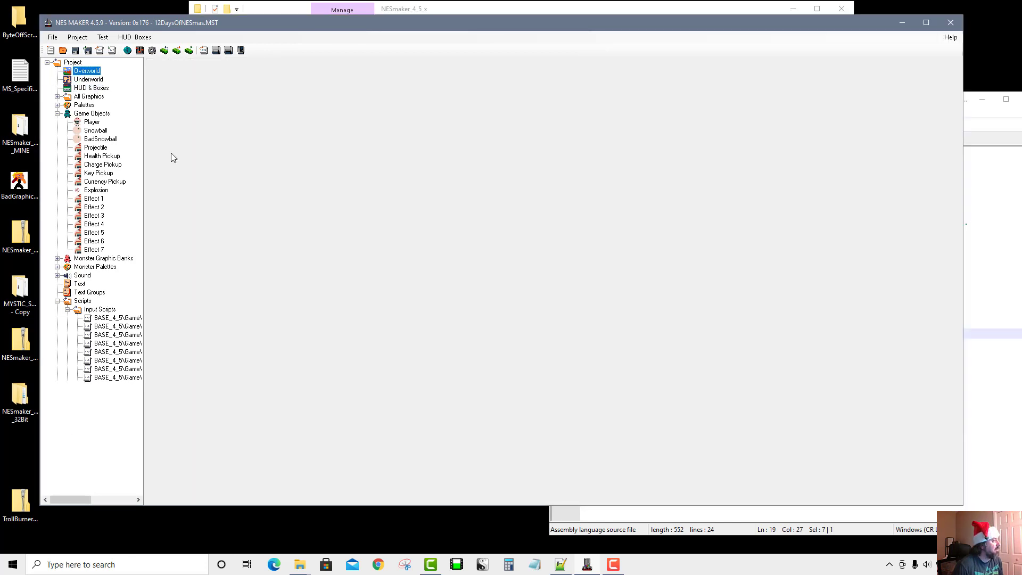
double_click(387, 234)
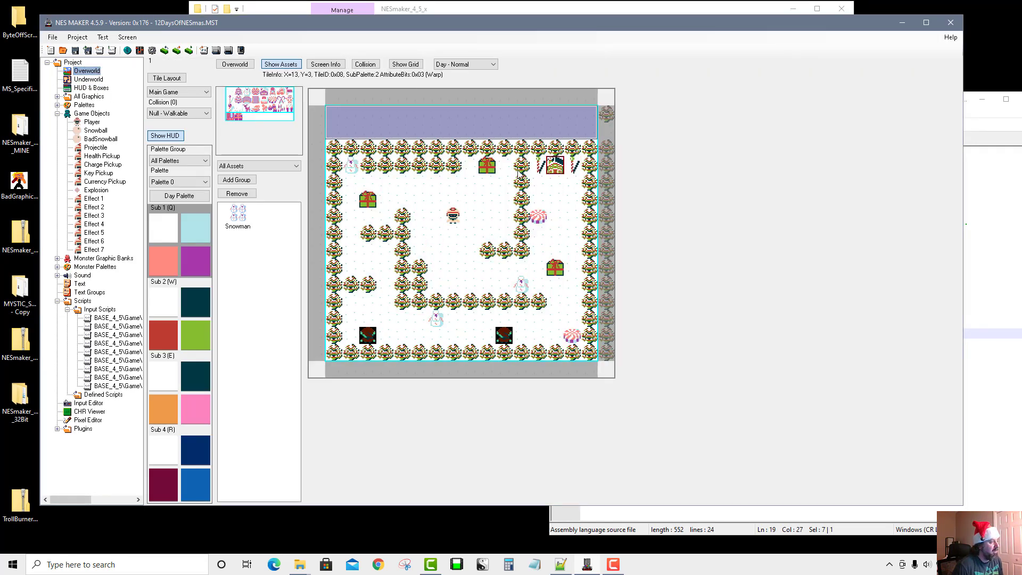
right_click(491, 167)
mouse_move(533, 267)
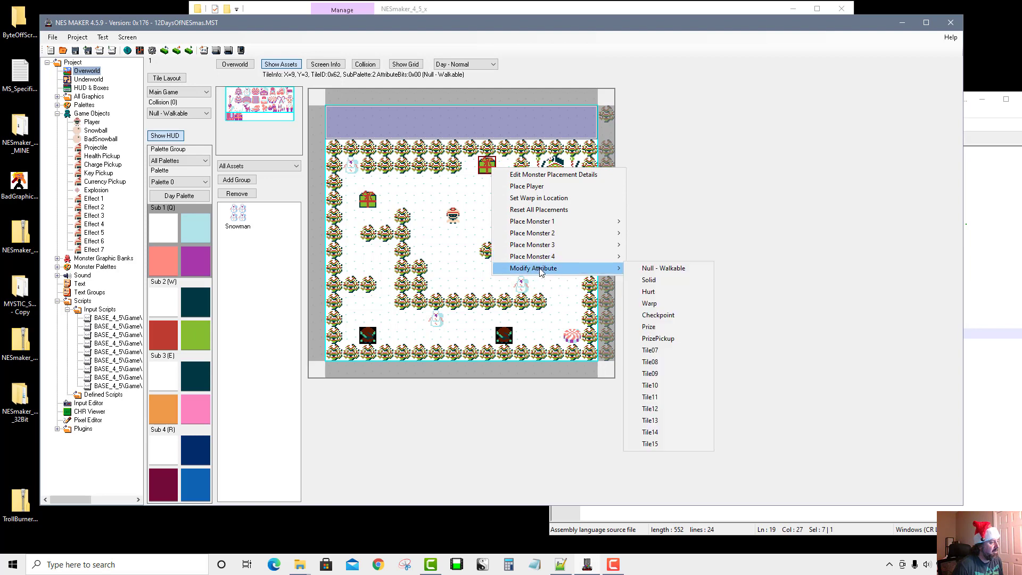
click(678, 337)
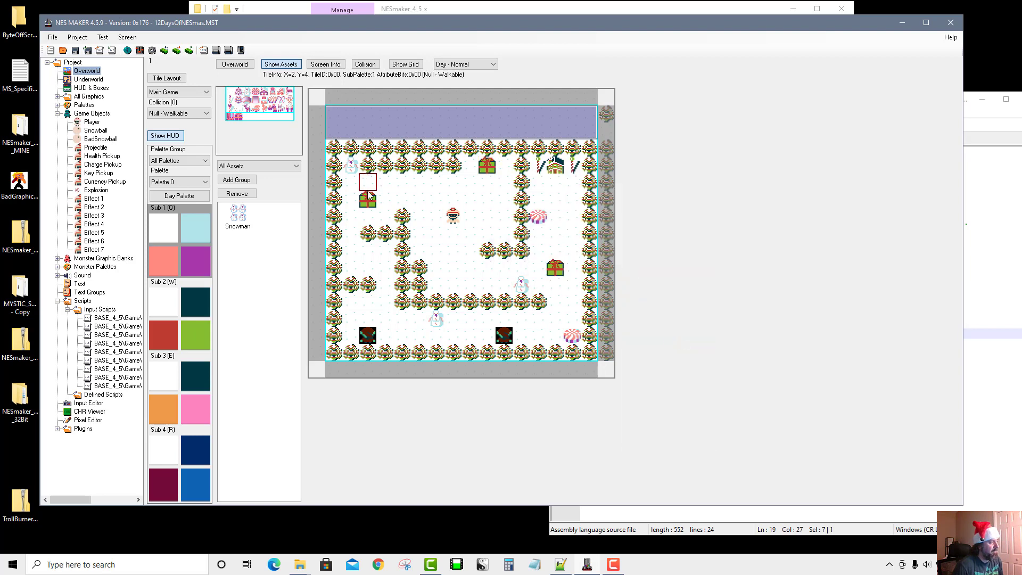
right_click(368, 199)
mouse_move(453, 299)
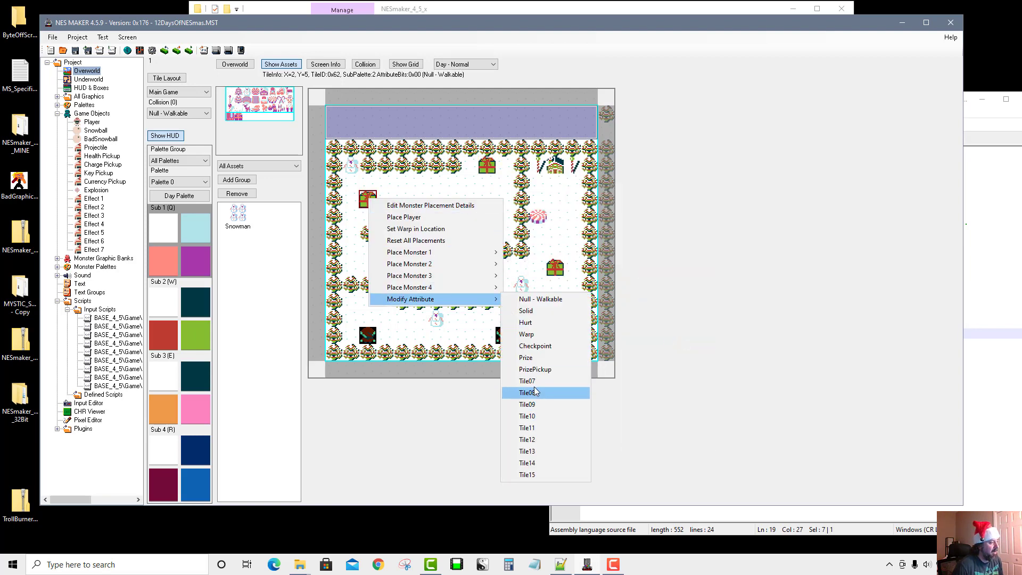
click(536, 369)
right_click(554, 271)
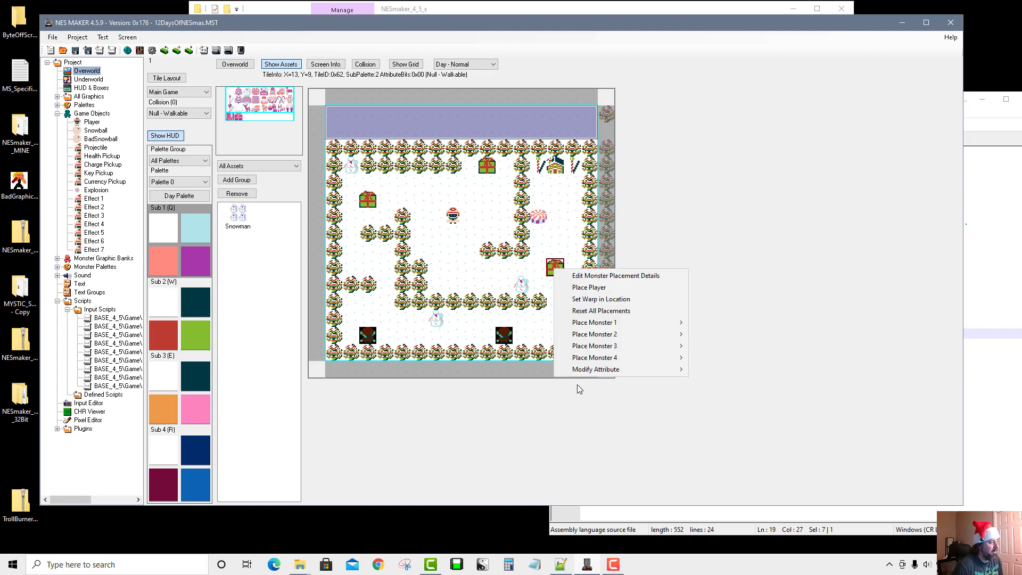
mouse_move(589, 371)
click(729, 439)
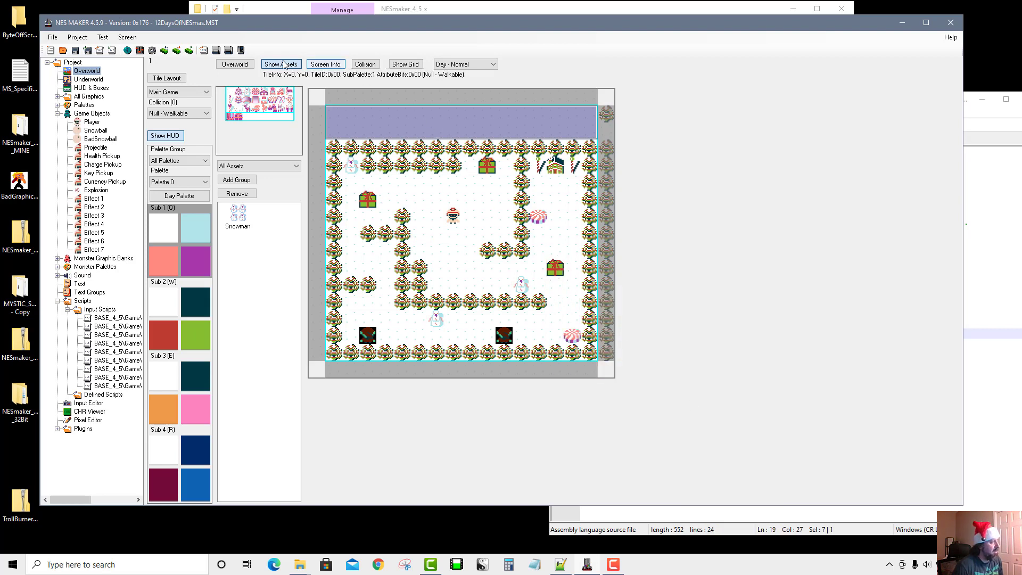
- Test the game in the Mesen emulator and collect the two gifts in the upper part of the maze
click(216, 52)
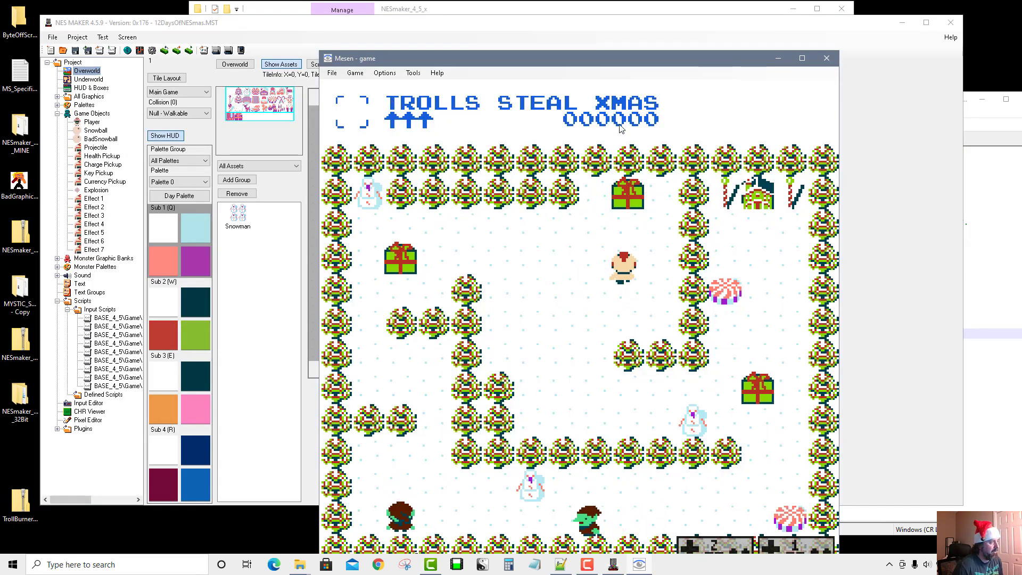
key(Up)
key(Down)
key(Left)
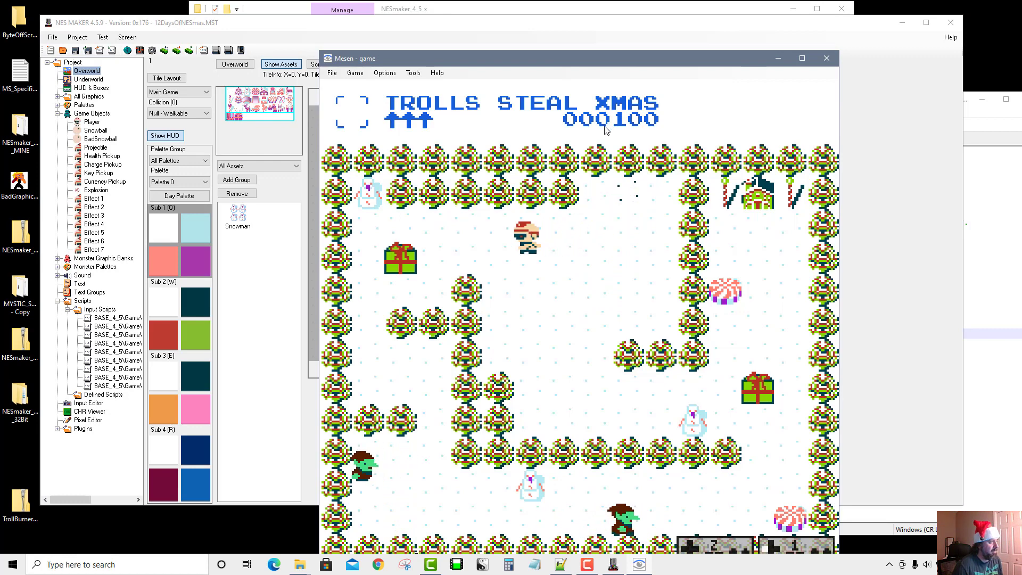
key(Left)
key(Down)
key(Up)
key(Right)
key(Down)
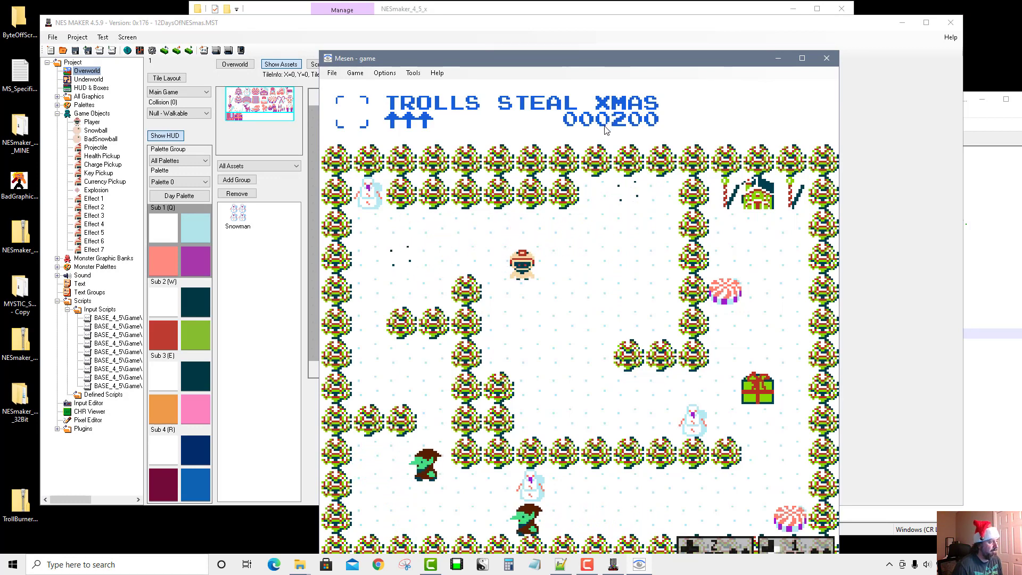
- Walk the player down into a troll to test how being hurt affects the health and score in the HUD
key(Down)
key(Up)
key(Left)
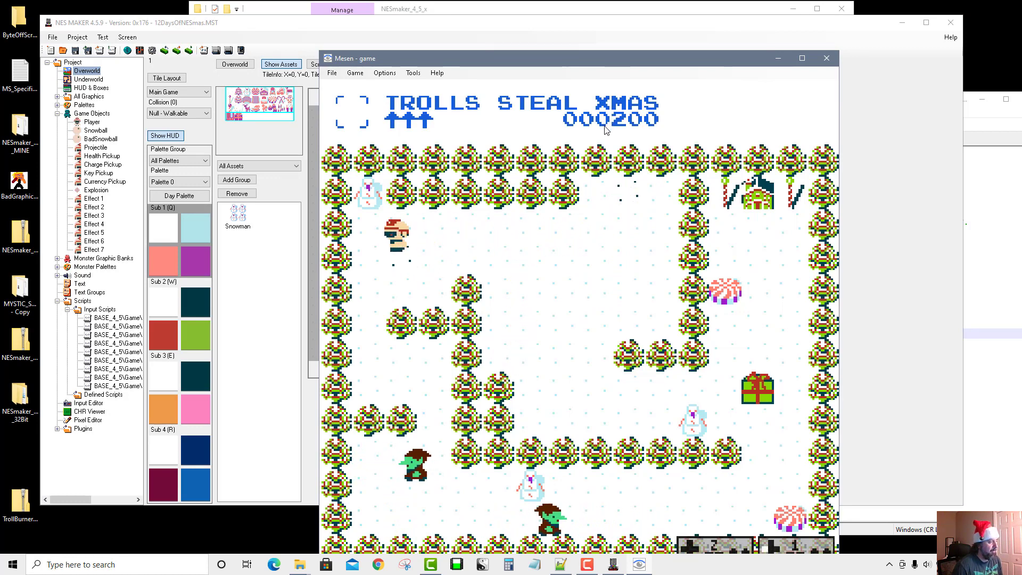
key(Down)
key(Right)
key(Down)
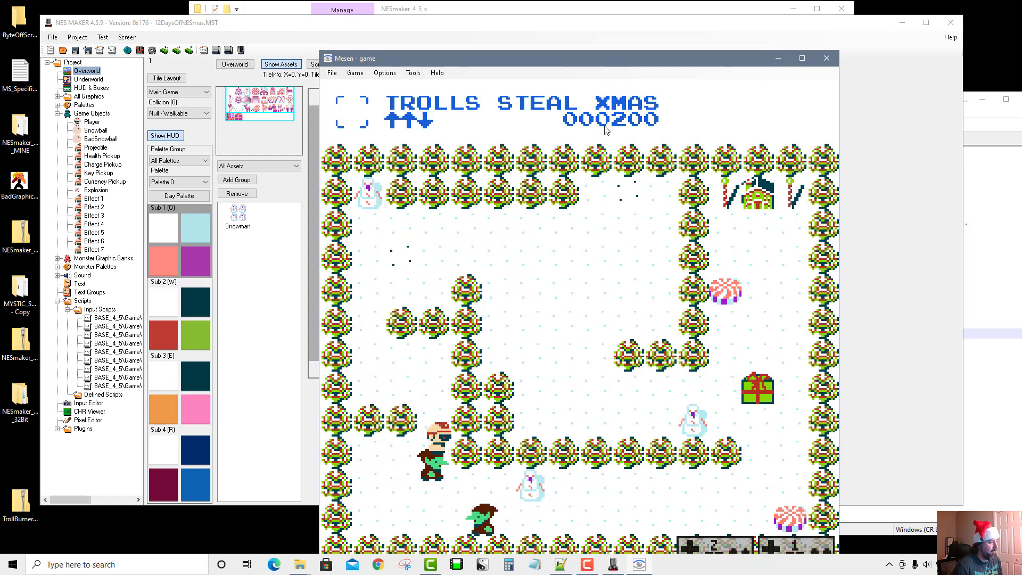
- Collect all three gifts in the restarted maze to test that the score keeps adding up
key(Up)
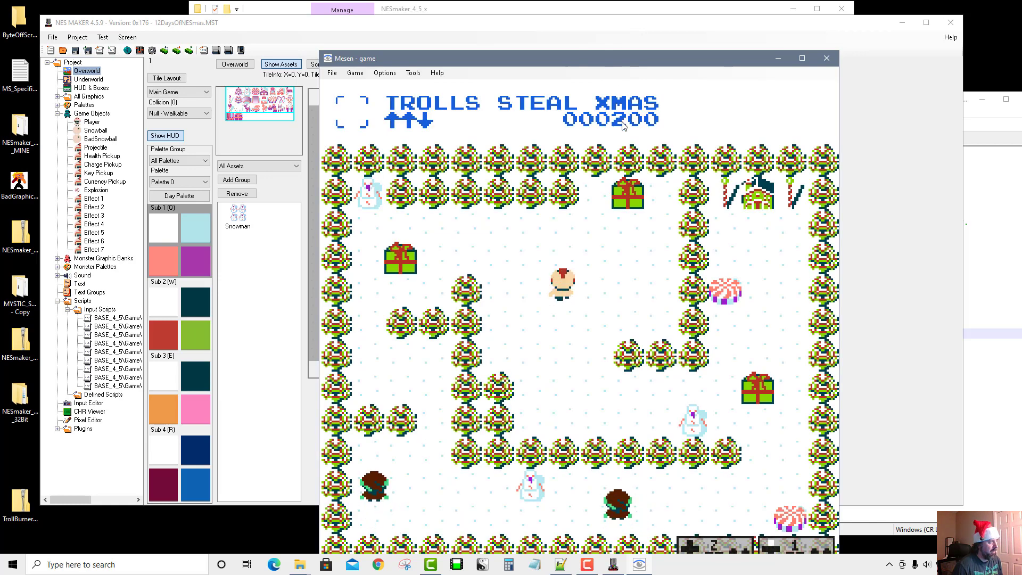
key(Right)
key(Up)
key(Down)
key(Left)
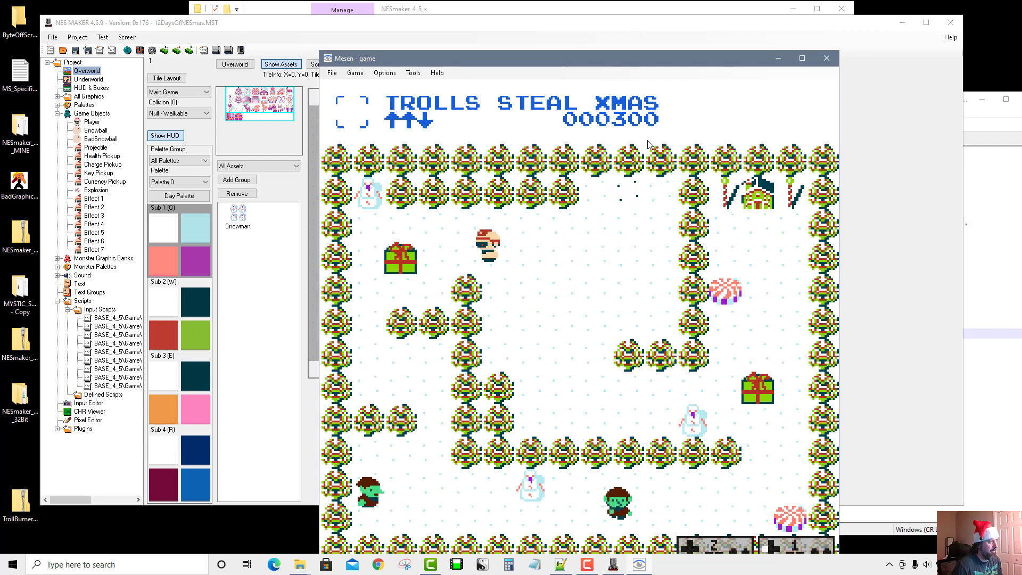
key(Left)
key(Right)
key(Down)
key(Right)
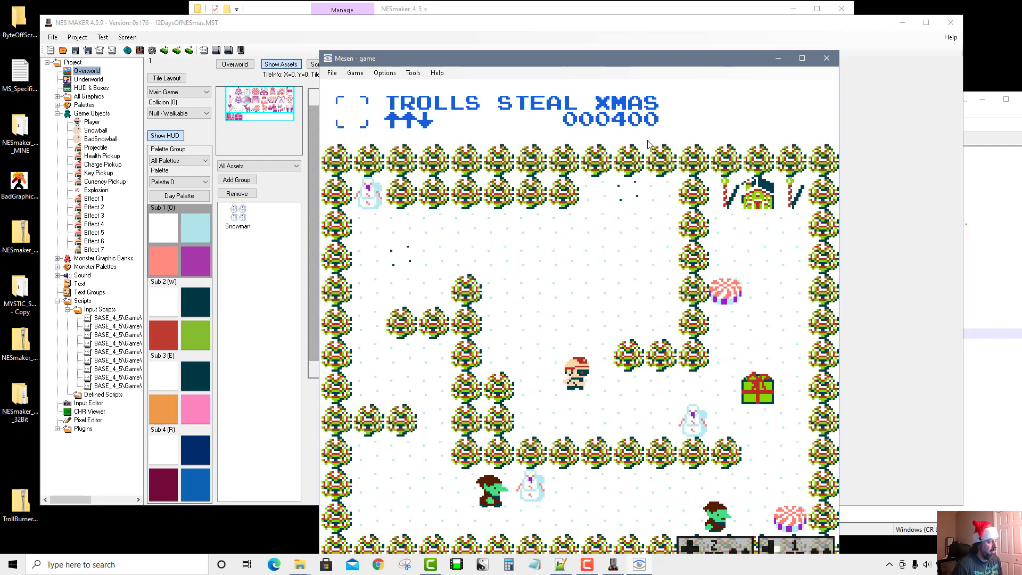
key(Right)
key(Up)
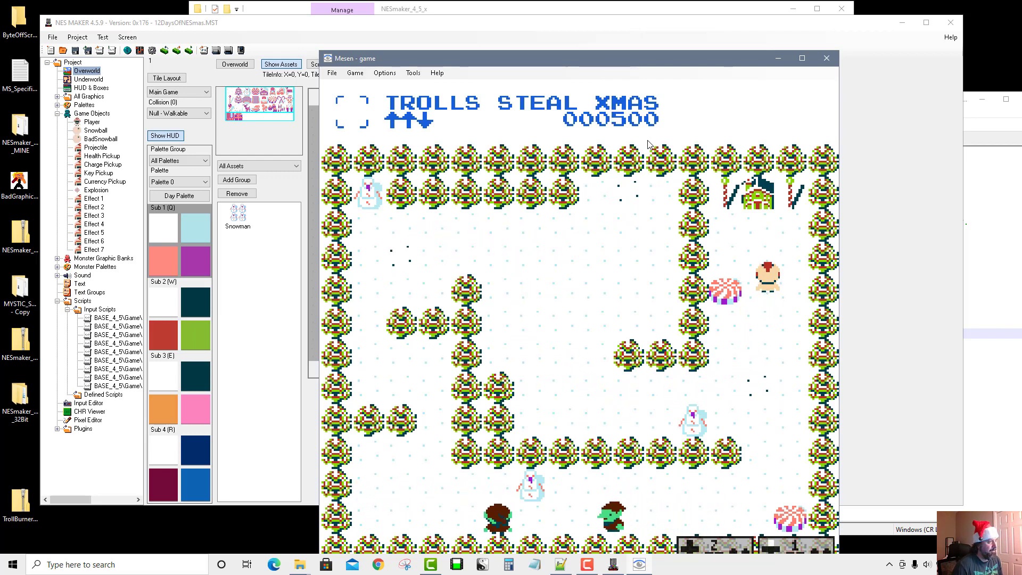
- Walk the player through the house warp and onto the pink prize tile of the second screen, and close the emulator
key(Up)
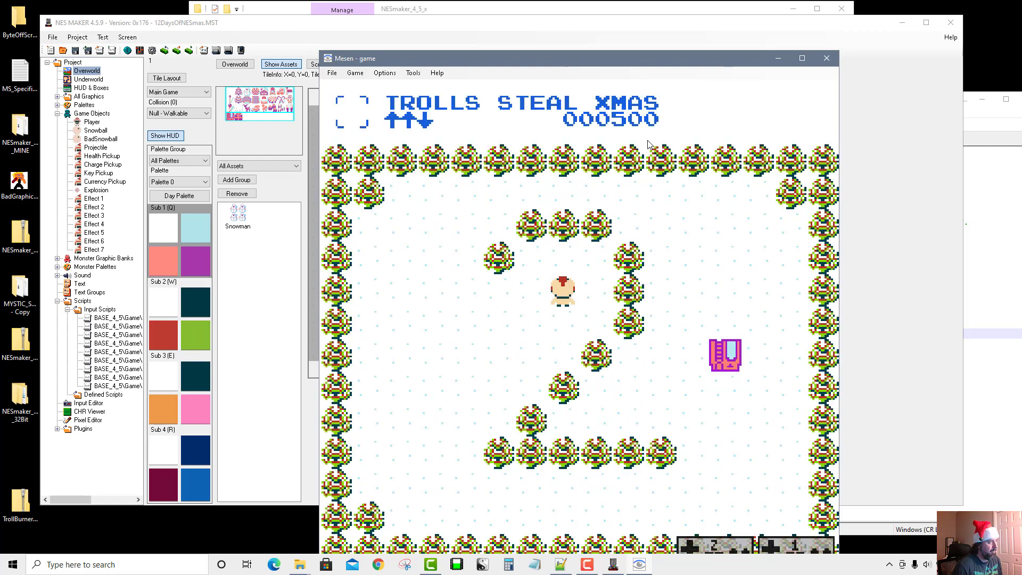
key(Left)
key(Down)
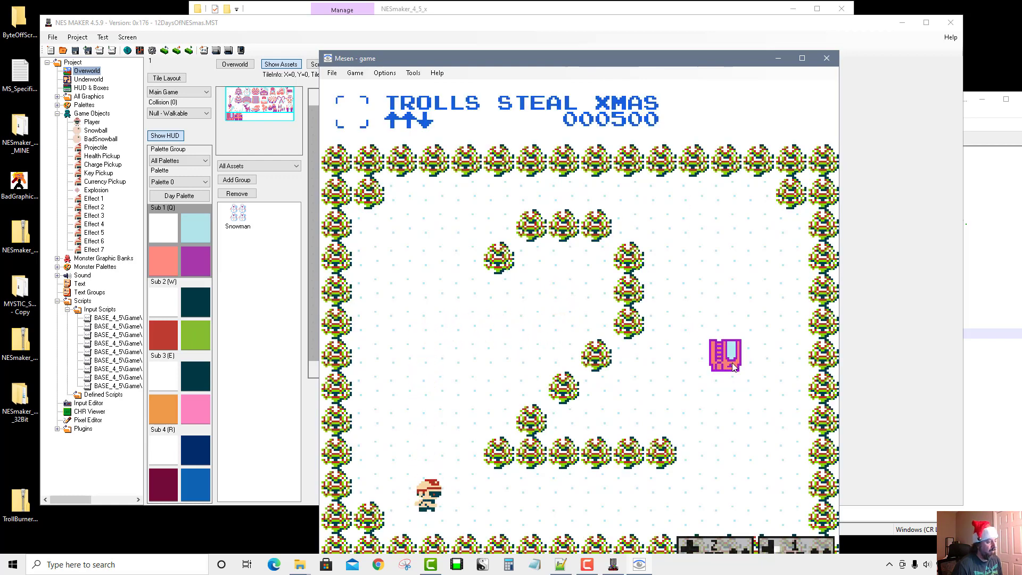
key(Right)
key(Up)
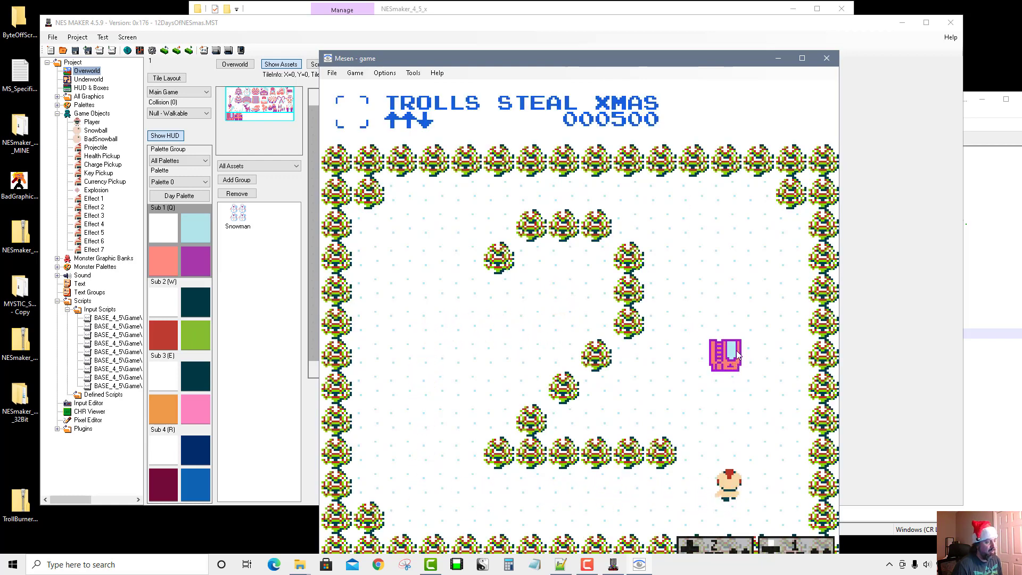
key(Up)
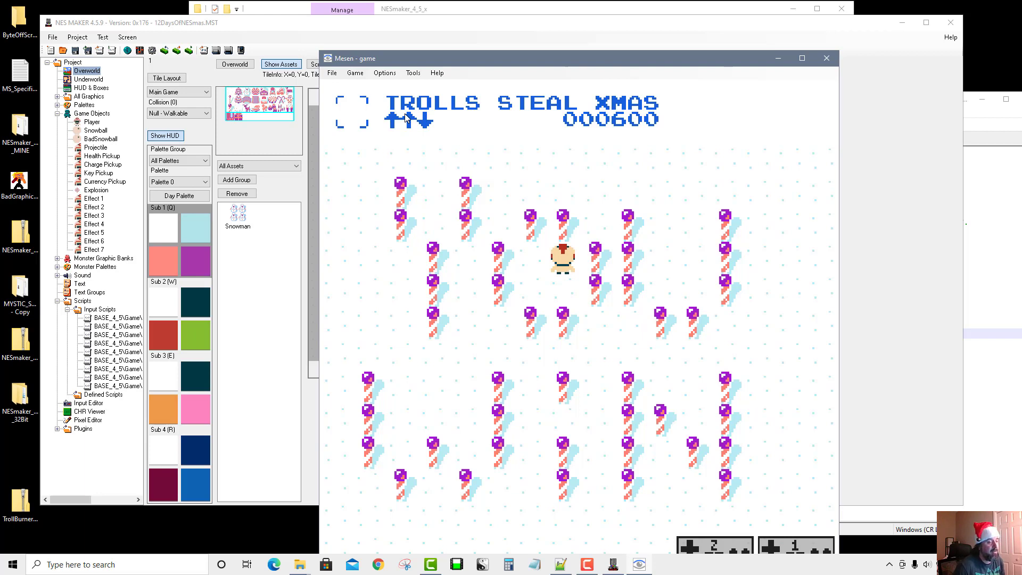
click(826, 59)
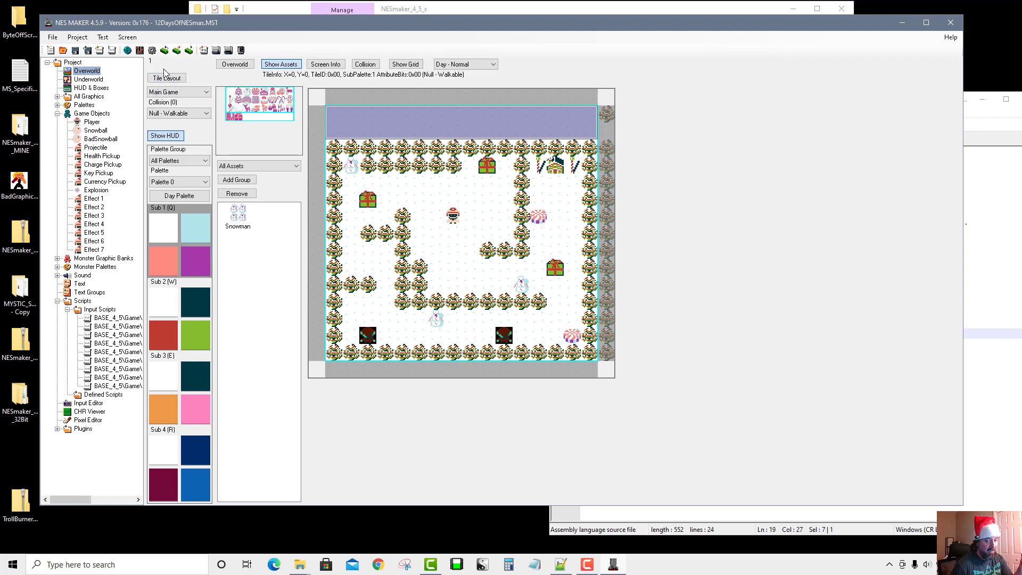
- View the maze screen's details and open the HUD element settings
click(326, 64)
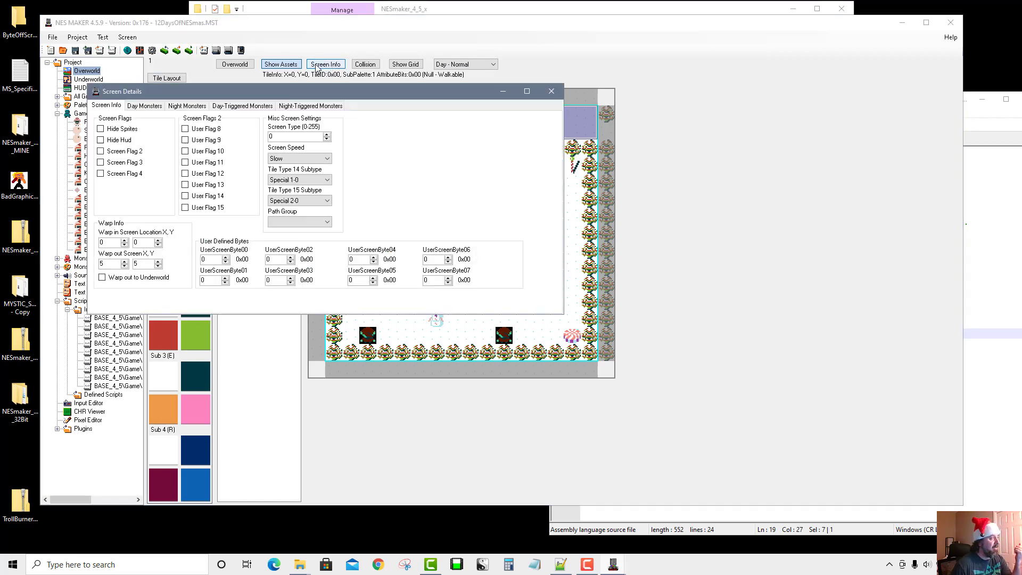
click(552, 91)
click(101, 88)
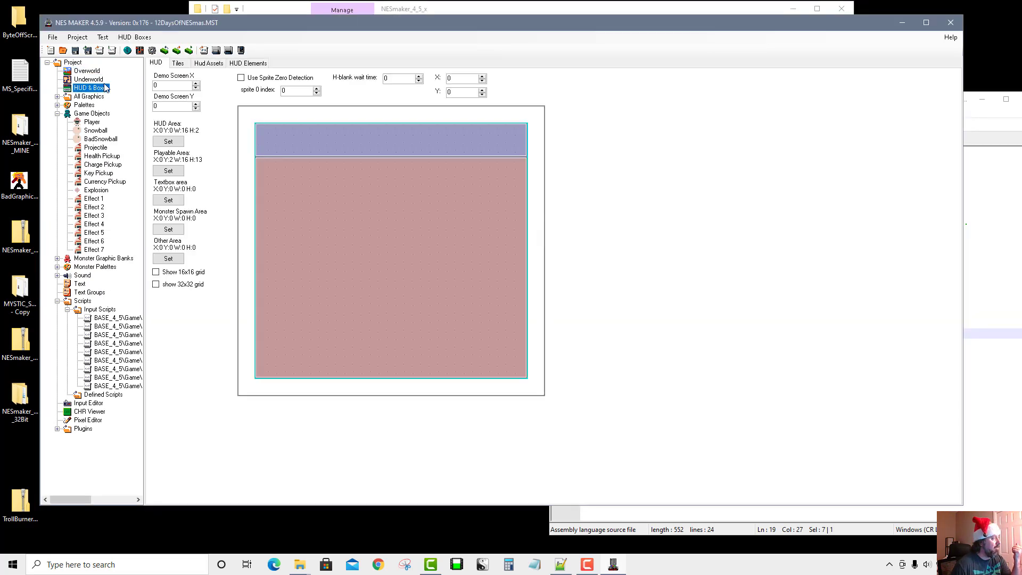
click(230, 62)
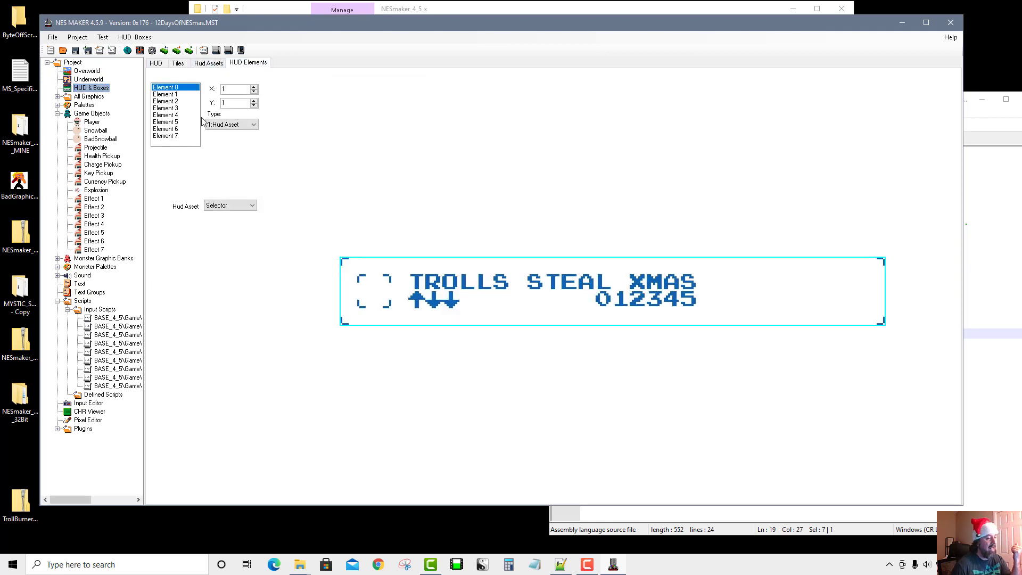